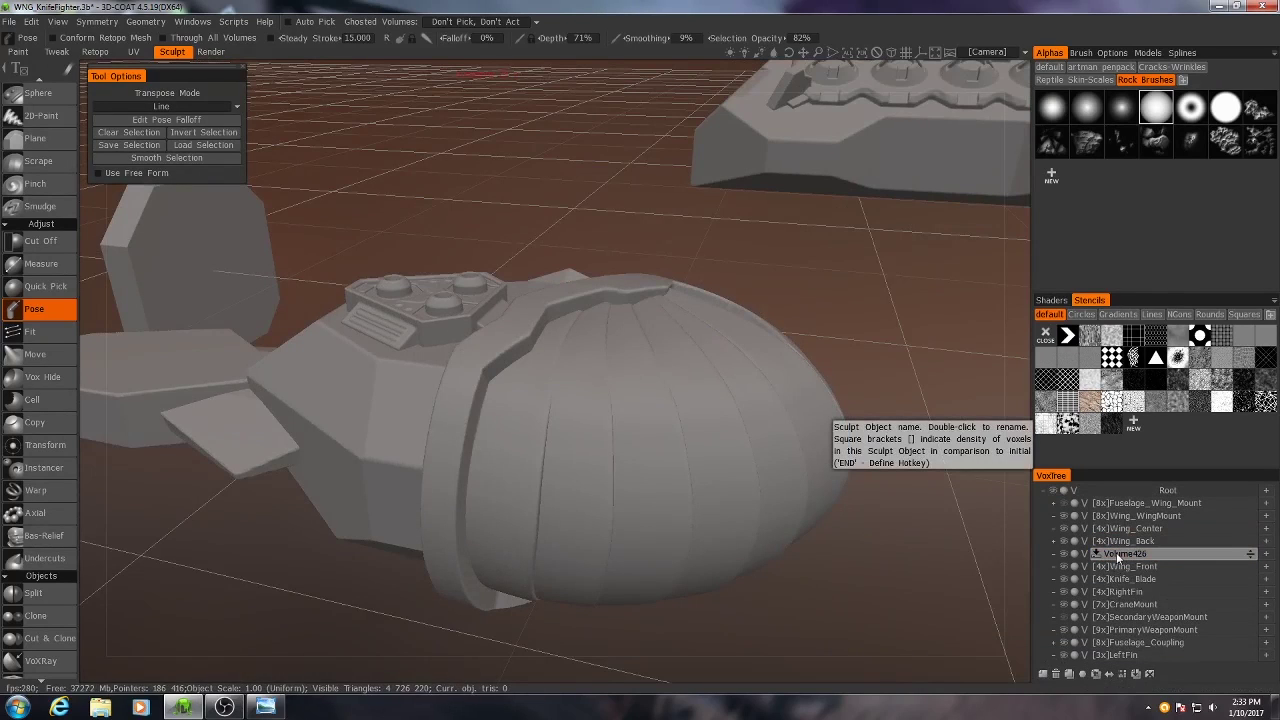
# Step: Raise the resolution of Volume426 to 8x and rename it WingBack_Extrusion
pyautogui.hotkey('ctrl', 'v')
pyautogui.press('pageup')
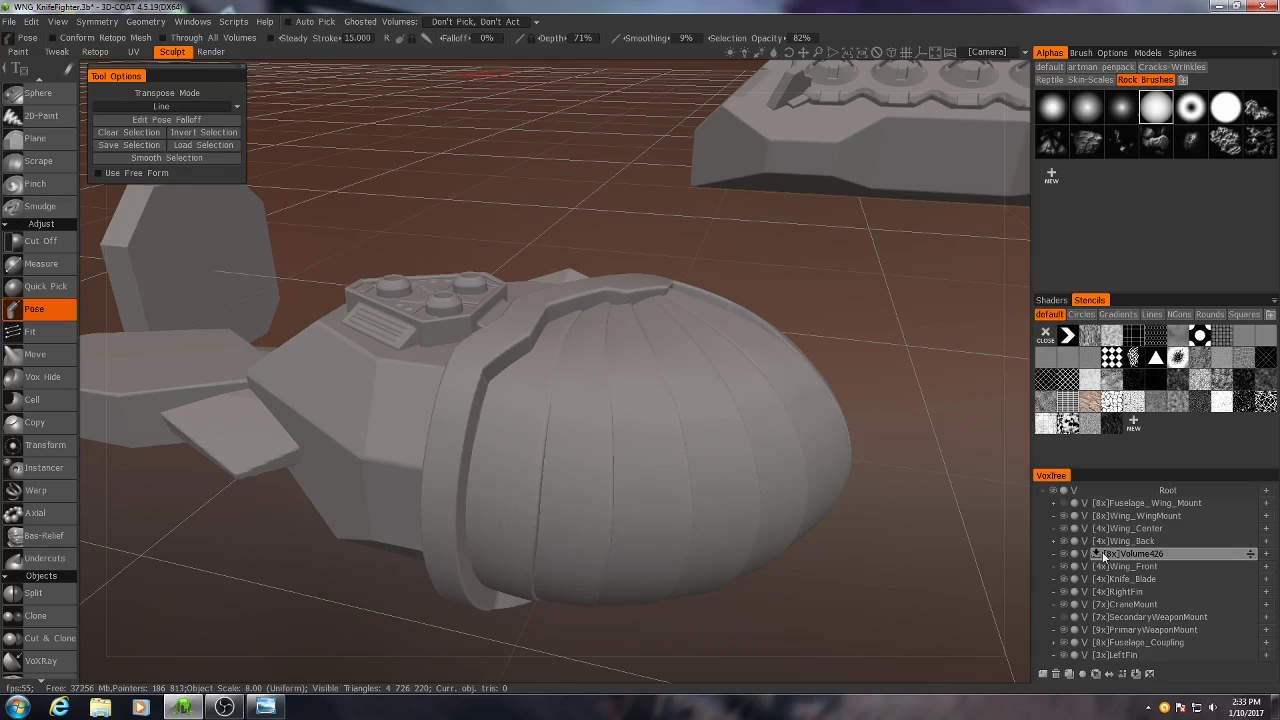
pyautogui.doubleClick(1135, 553)
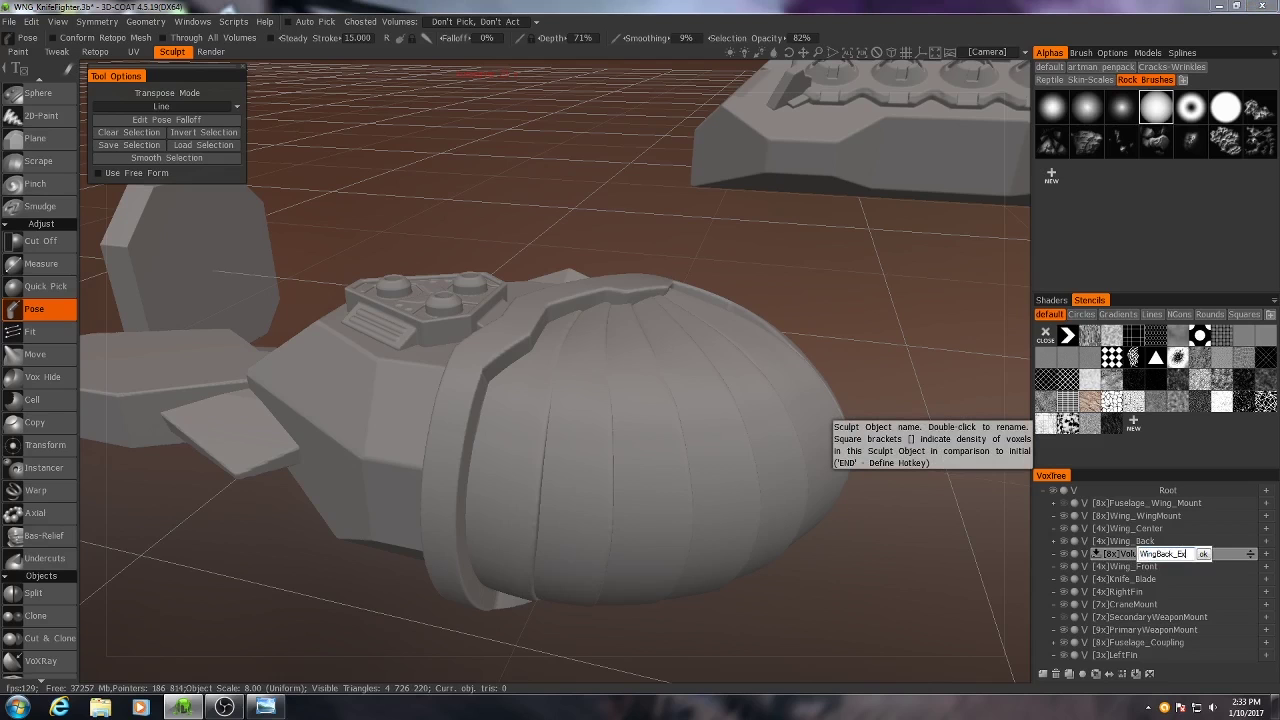
pyautogui.write('WingBack_Extrusion')
pyautogui.press('Return')
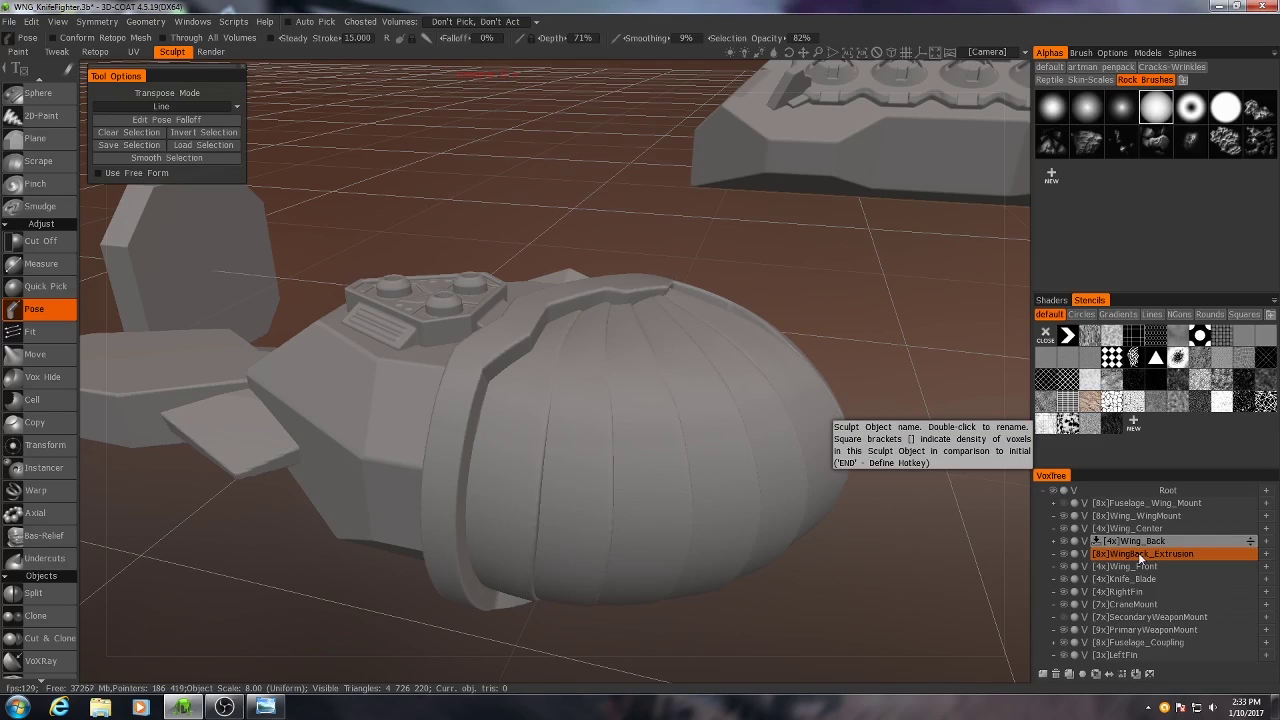
# Step: Position a cube primitive over the ribbed dome in orthographic left view, scaled to about 53 x 8 x 52
pyautogui.moveTo(674, 220); pyautogui.dragTo(668, 346, button='middle')
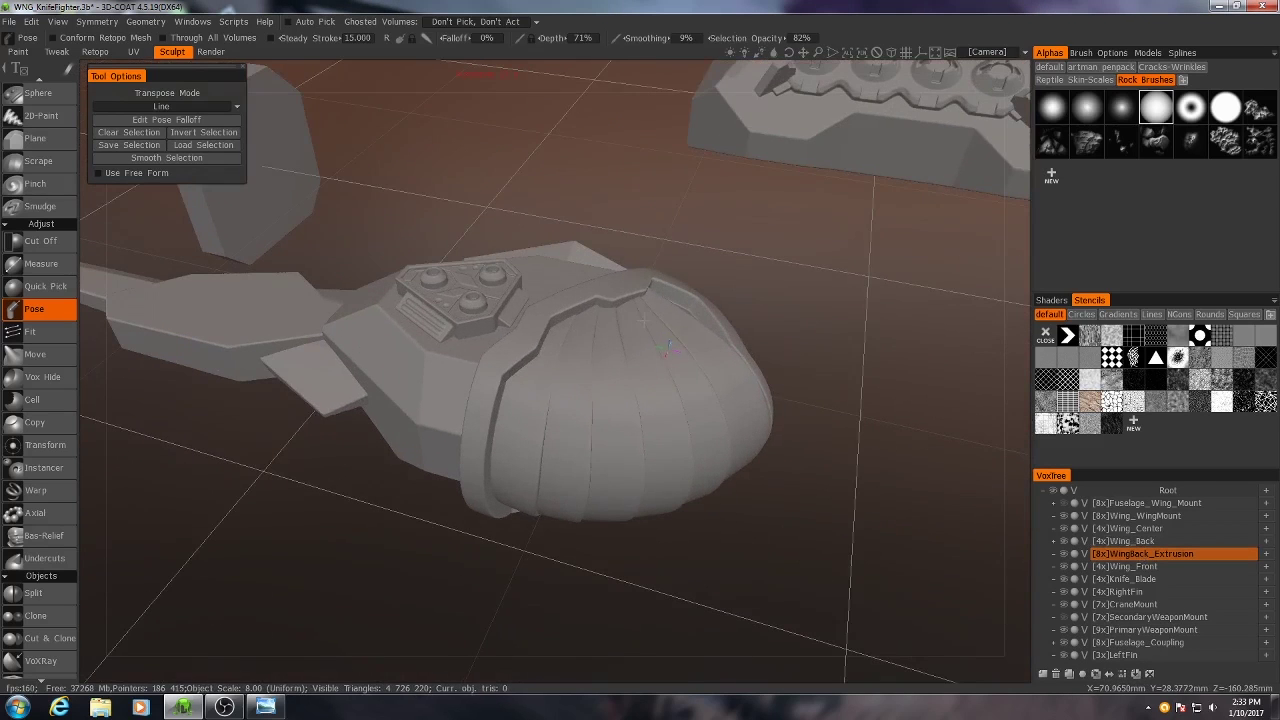
pyautogui.press('p')
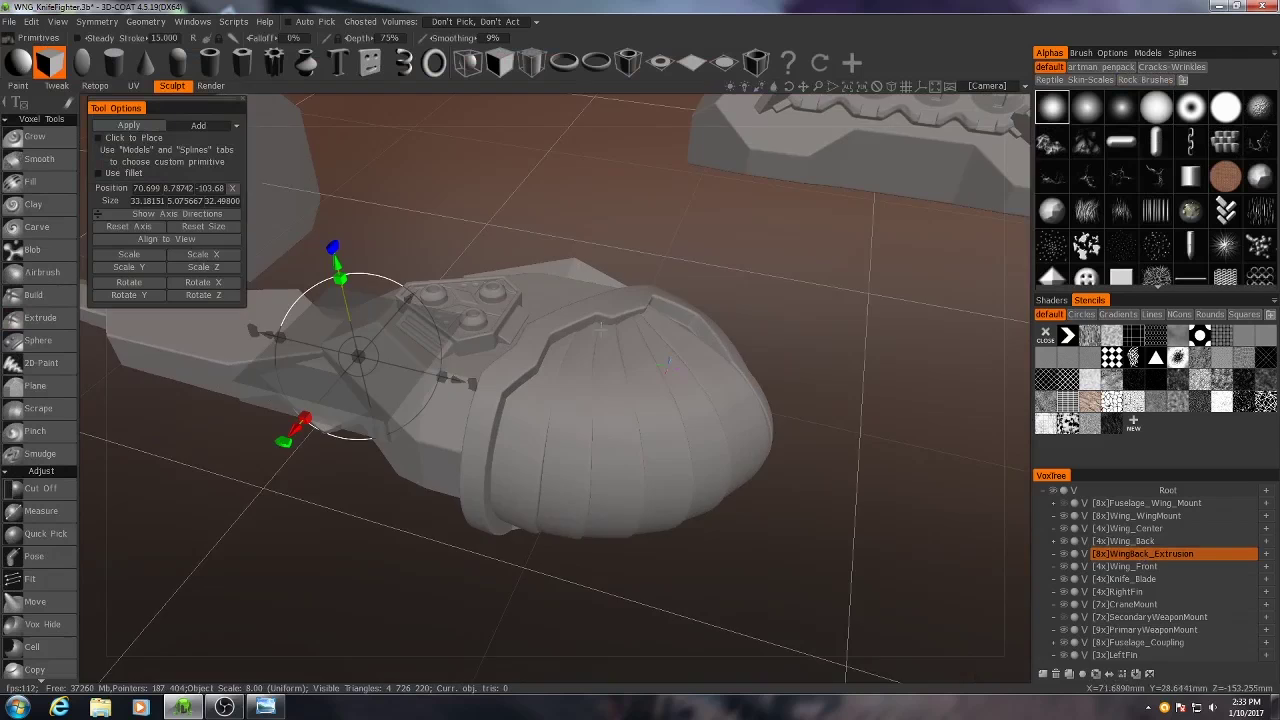
pyautogui.keyDown('alt'); pyautogui.moveTo(601, 329); pyautogui.dragTo(594, 337); pyautogui.keyUp('alt')
pyautogui.keyDown('alt'); pyautogui.moveTo(594, 337); pyautogui.dragTo(629, 289, button='middle'); pyautogui.keyUp('alt')
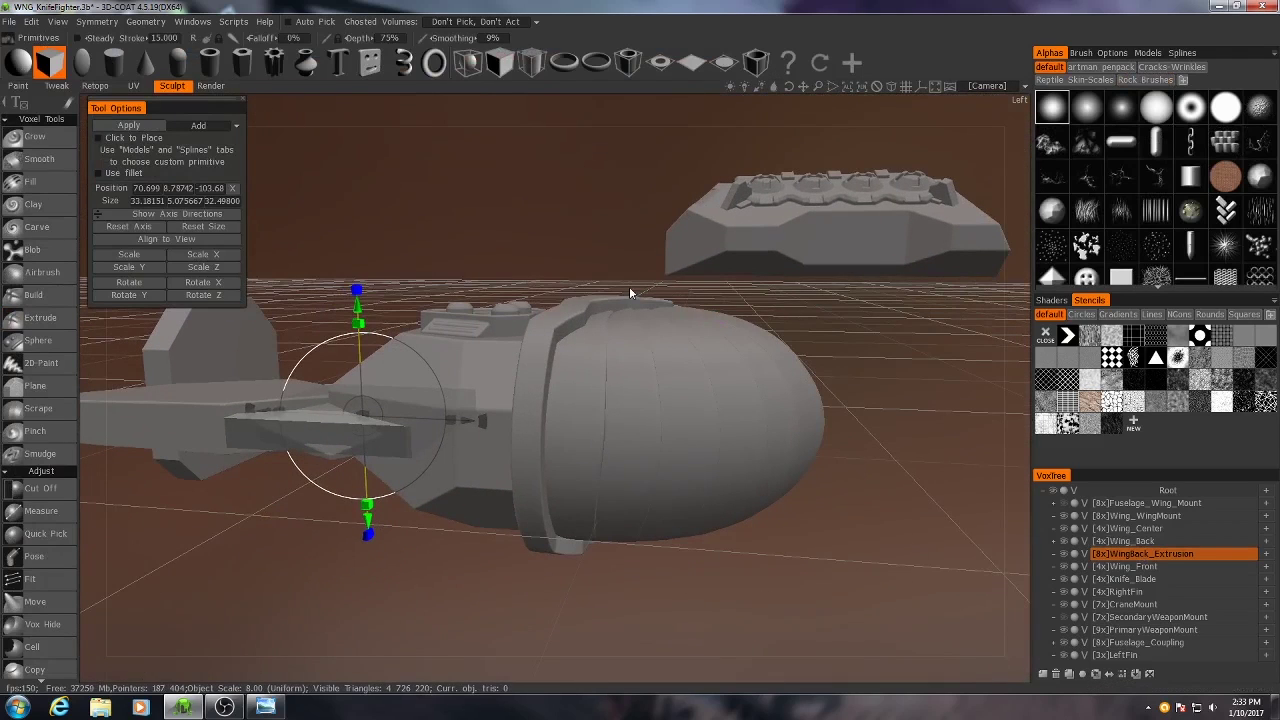
pyautogui.press('5')
pyautogui.press('4')
pyautogui.moveTo(386, 443); pyautogui.dragTo(722, 431)
pyautogui.moveTo(722, 431); pyautogui.dragTo(752, 431)
pyautogui.moveTo(733, 446); pyautogui.dragTo(741, 452)
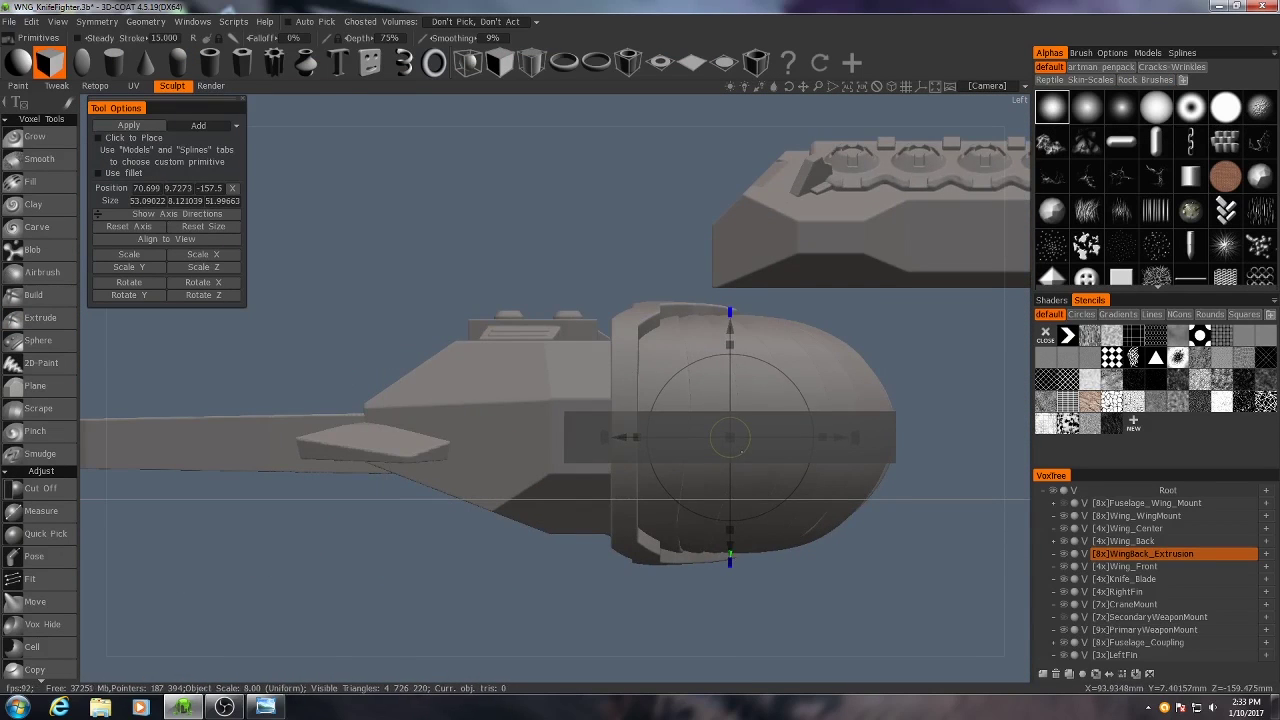
# Step: In top view, narrow the cube to about 22 along X at the dome's outer edge and add it to WingBack_Extrusion
pyautogui.press('7')
pyautogui.moveTo(603, 291); pyautogui.dragTo(603, 185)
pyautogui.moveTo(603, 172); pyautogui.dragTo(603, 204)
pyautogui.moveTo(603, 192); pyautogui.dragTo(603, 180)
pyautogui.press('Return')
# Step: Cut off the outer part of the block in top view with a closed curve that follows the ribbed dome's contour
pyautogui.keyDown('alt'); pyautogui.moveTo(603, 180); pyautogui.dragTo(582, 209, button='middle'); pyautogui.keyUp('alt')
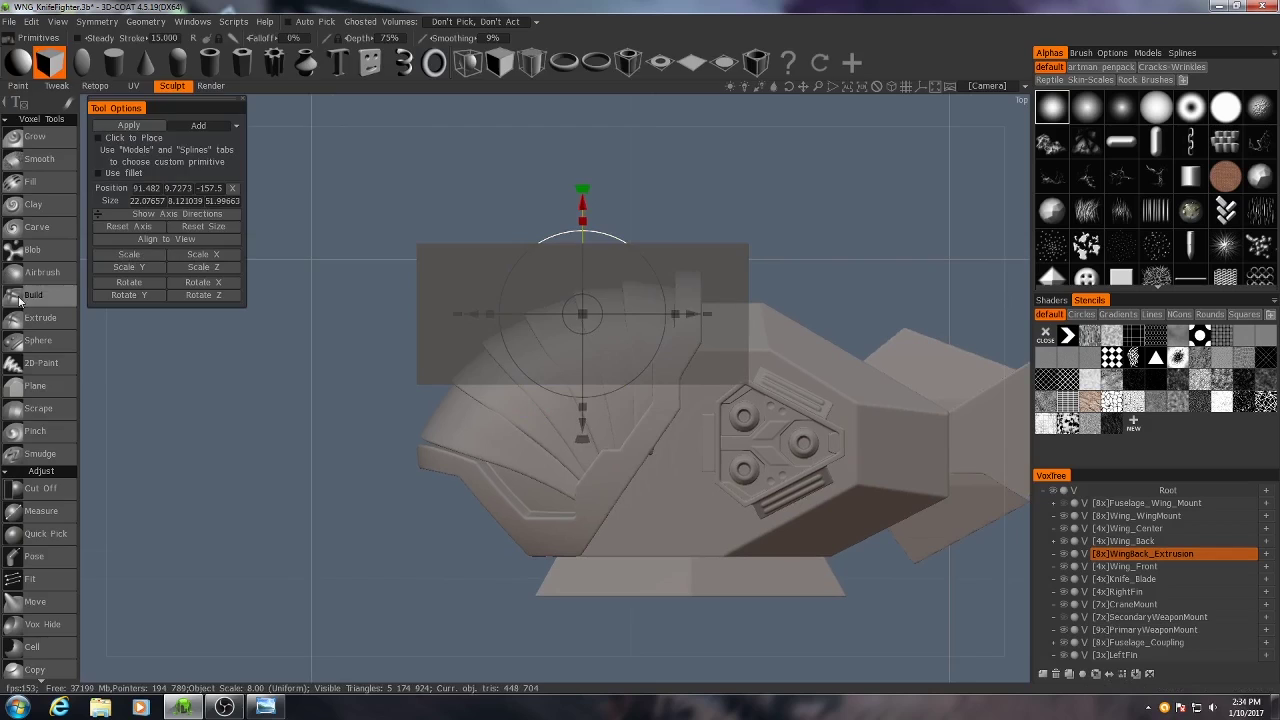
pyautogui.click(26, 488)
pyautogui.moveTo(71, 71)
pyautogui.click(391, 72)
pyautogui.keyDown('alt'); pyautogui.moveTo(478, 329); pyautogui.dragTo(456, 402, button='middle'); pyautogui.keyUp('alt')
pyautogui.click(454, 402)
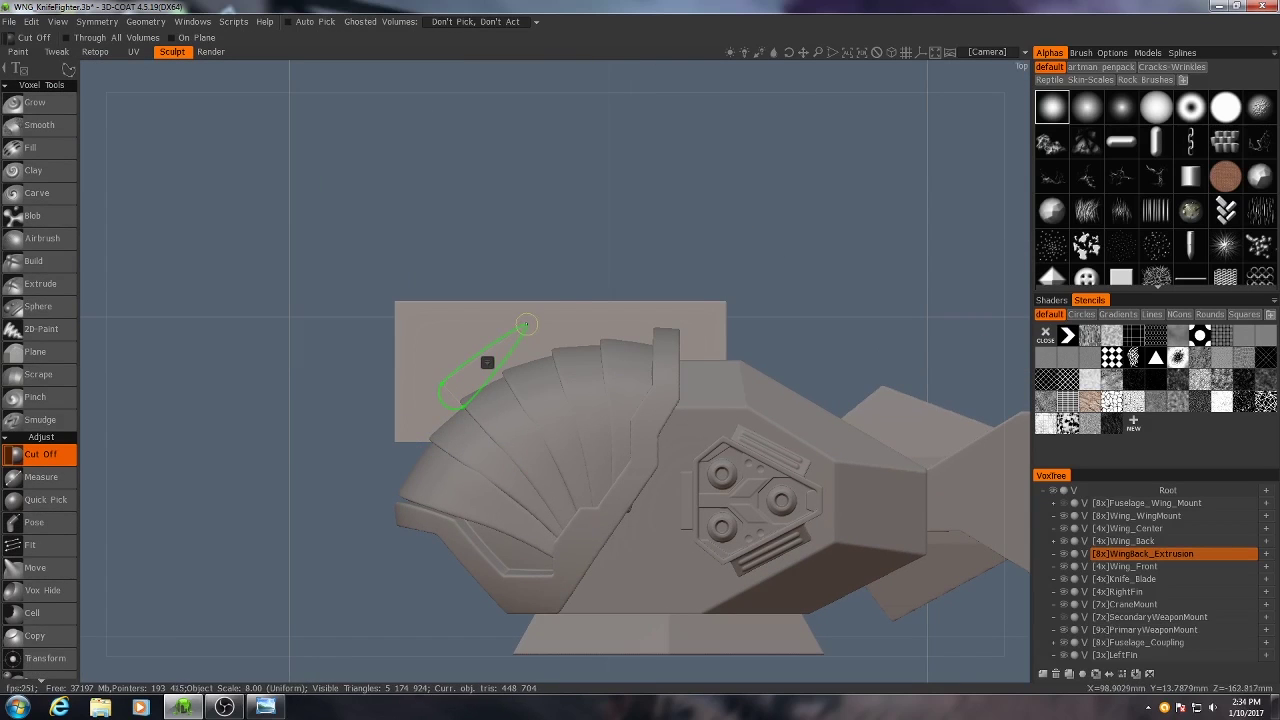
pyautogui.click(546, 320)
pyautogui.click(679, 313)
pyautogui.click(704, 331)
pyautogui.click(704, 347)
pyautogui.click(735, 364)
pyautogui.click(790, 286)
pyautogui.click(569, 213)
pyautogui.click(322, 260)
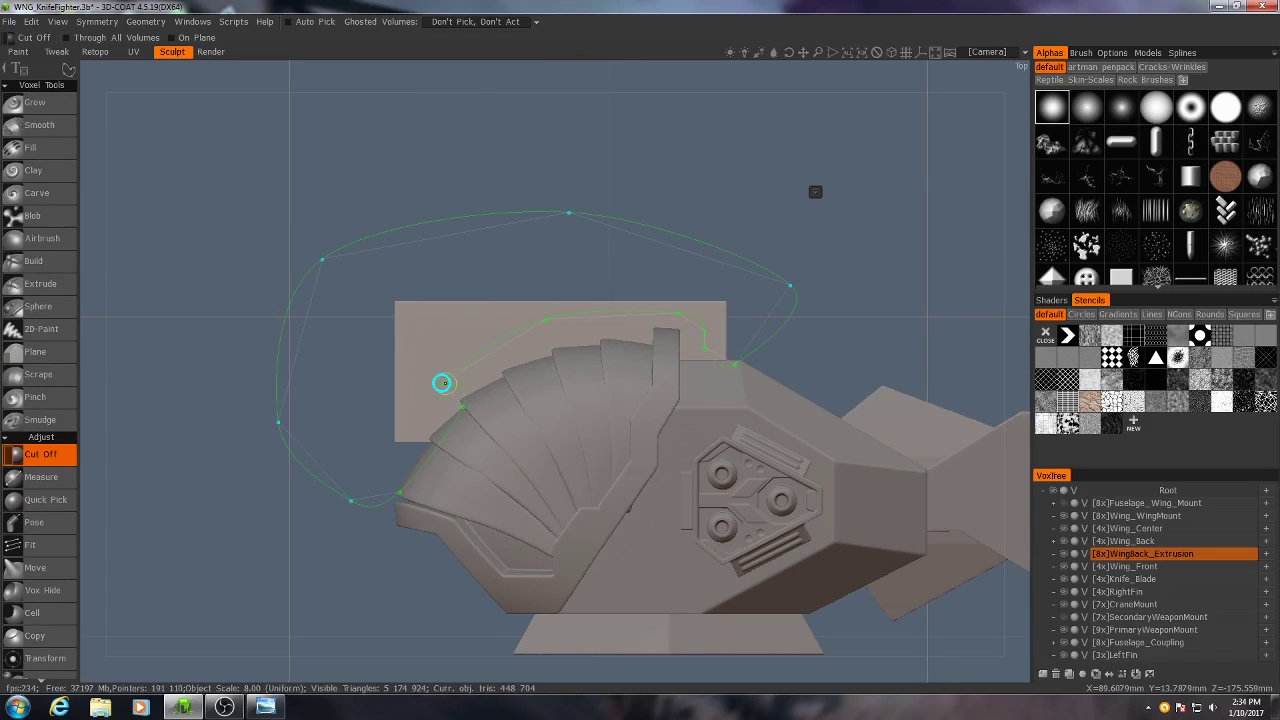
pyautogui.press('Return')
# Step: Trim the end of the block near the dome's tip with a four-point polygonal Cut Off in top view
pyautogui.keyDown('alt'); pyautogui.moveTo(631, 286); pyautogui.dragTo(631, 350); pyautogui.keyUp('alt')
pyautogui.keyDown('alt'); pyautogui.moveTo(631, 350); pyautogui.dragTo(631, 374, button='right'); pyautogui.keyUp('alt')
pyautogui.press('7')
pyautogui.moveTo(71, 71)
pyautogui.click(322, 71)
pyautogui.click(466, 249)
pyautogui.click(400, 307)
pyautogui.click(373, 306)
pyautogui.click(371, 232)
# Step: Examine the trimmed block against the dome from below, above and the side
pyautogui.moveTo(560, 330)
pyautogui.keyDown('alt'); pyautogui.mouseDown()
pyautogui.moveTo(620, 280)
pyautogui.moveTo(660, 210)
pyautogui.mouseUp(); pyautogui.keyUp('alt')
pyautogui.keyDown('alt'); pyautogui.moveTo(640, 300); pyautogui.dragTo(640, 240, button='right'); pyautogui.keyUp('alt')
pyautogui.press('4')
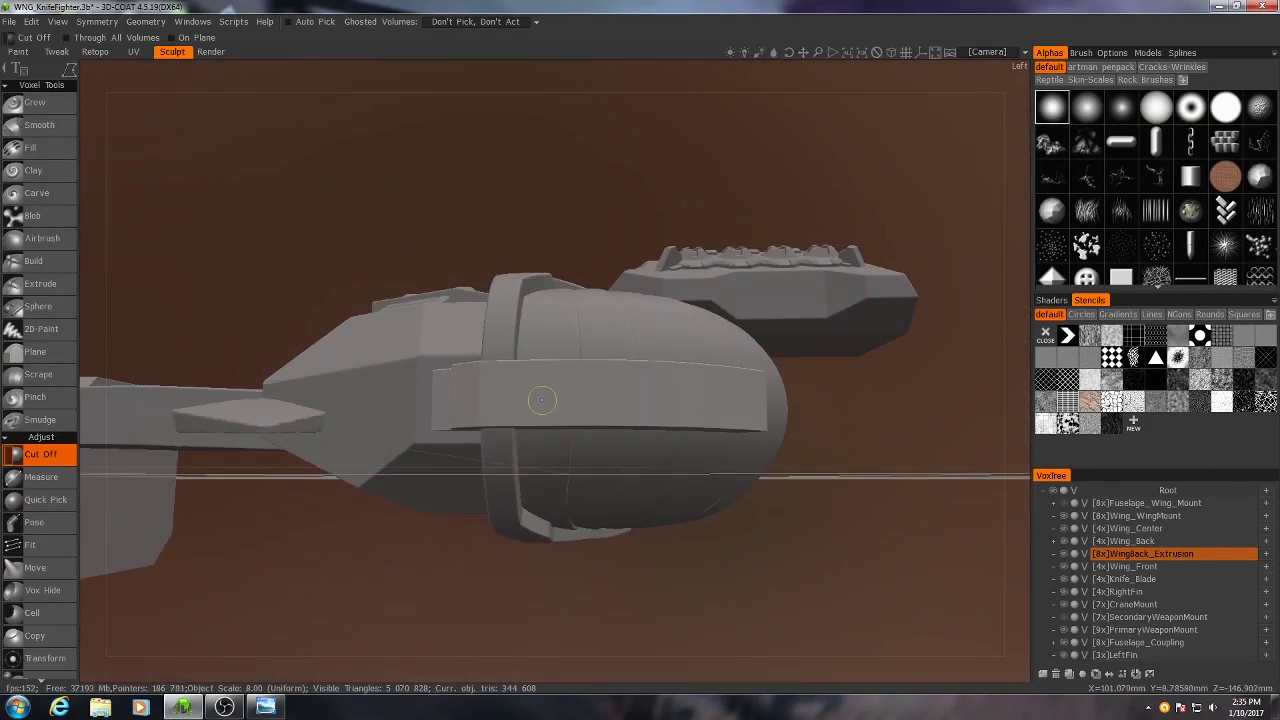
pyautogui.moveTo(541, 400); pyautogui.dragTo(563, 451)
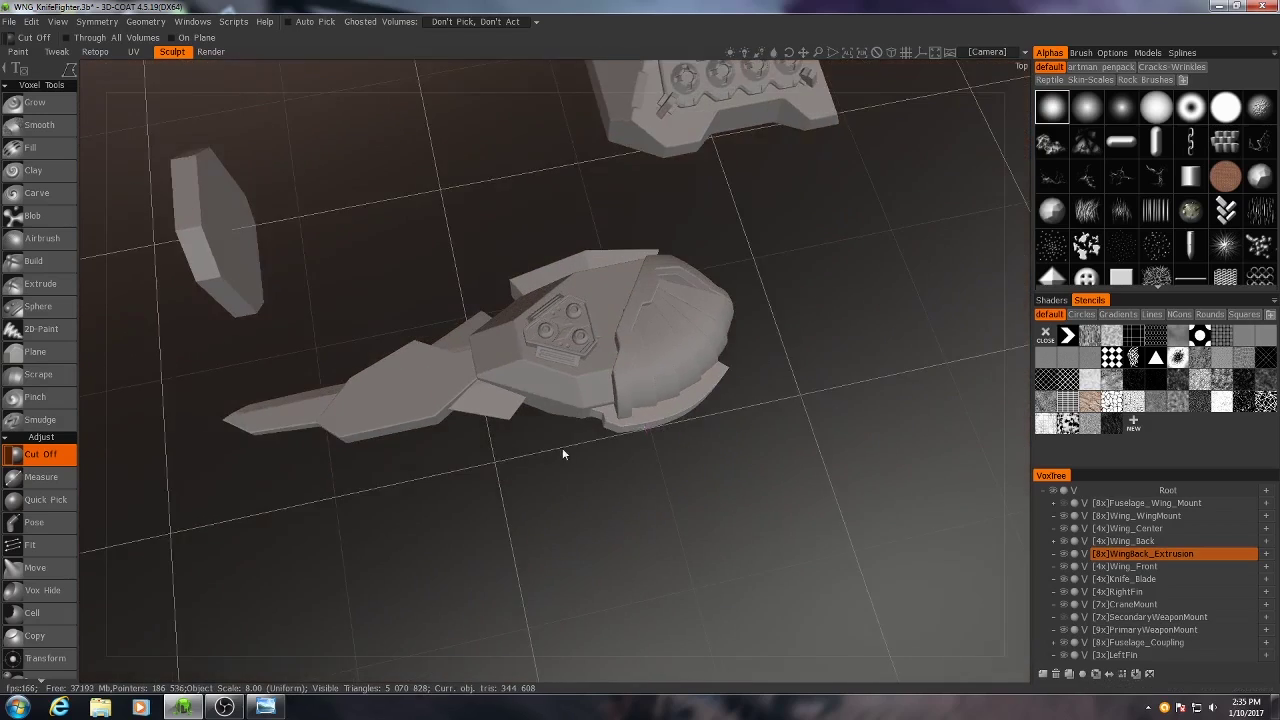
pyautogui.keyDown('alt'); pyautogui.moveTo(563, 451); pyautogui.dragTo(512, 446, button='right'); pyautogui.keyUp('alt')
pyautogui.moveTo(512, 446)
pyautogui.keyDown('alt'); pyautogui.mouseDown()
pyautogui.moveTo(598, 450)
pyautogui.moveTo(578, 371)
pyautogui.moveTo(502, 360)
pyautogui.moveTo(504, 278)
pyautogui.mouseUp(); pyautogui.keyUp('alt')
pyautogui.moveTo(475, 346); pyautogui.dragTo(453, 305)
pyautogui.keyDown('alt'); pyautogui.moveTo(554, 407); pyautogui.dragTo(578, 341); pyautogui.keyUp('alt')
pyautogui.rightClick(514, 403)
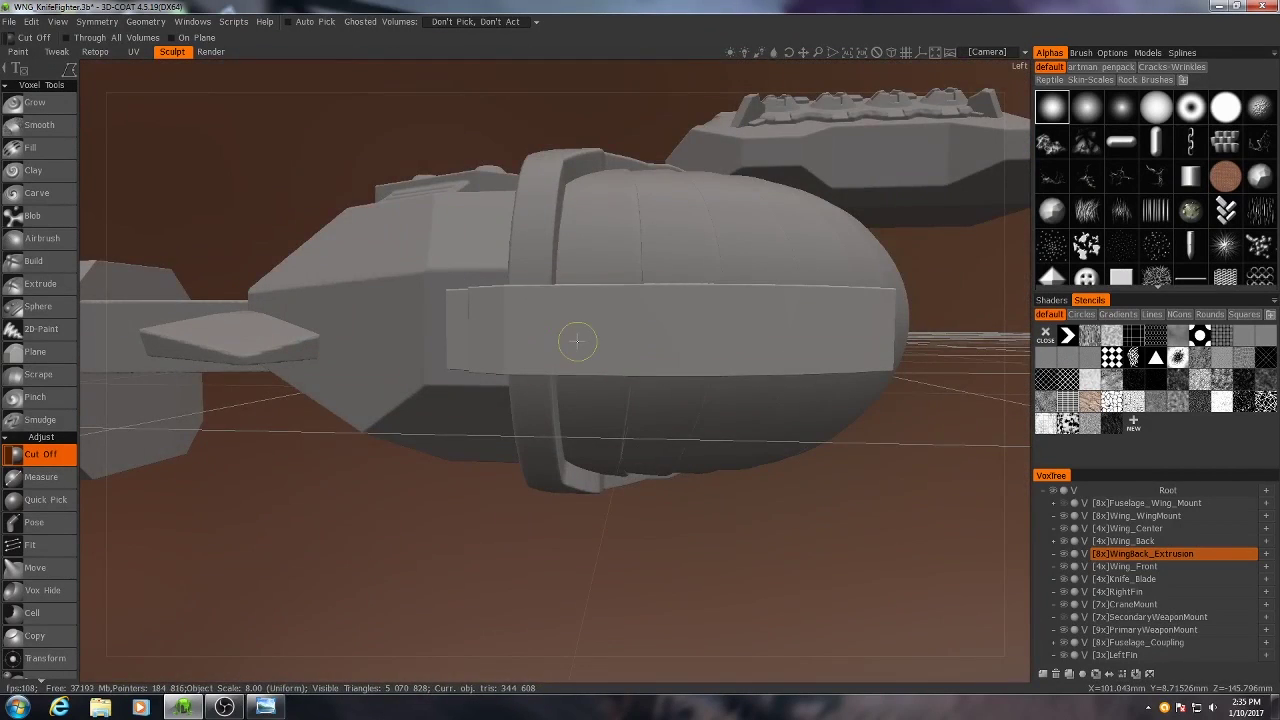
# Step: Try carving a long rectangular recess into the block's outer face with Extrude at 108% depth in orthographic view
pyautogui.press('KP_5')
pyautogui.click(46, 288)
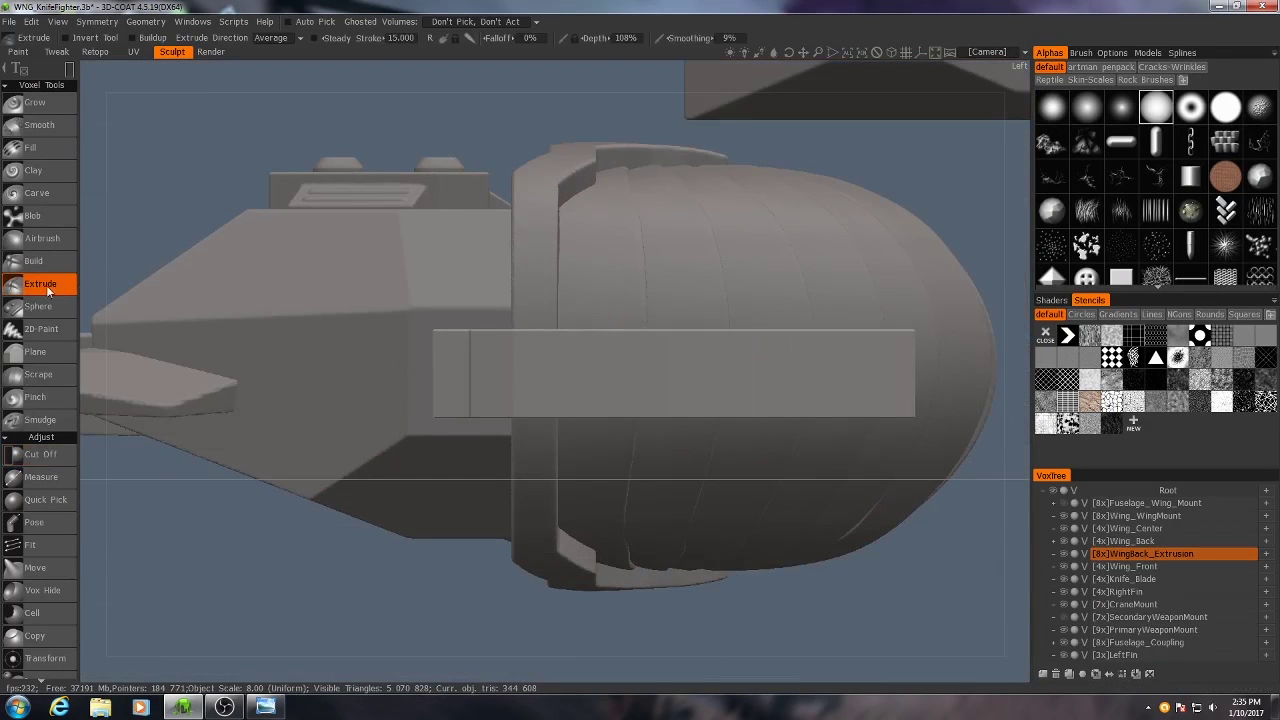
pyautogui.click(69, 69)
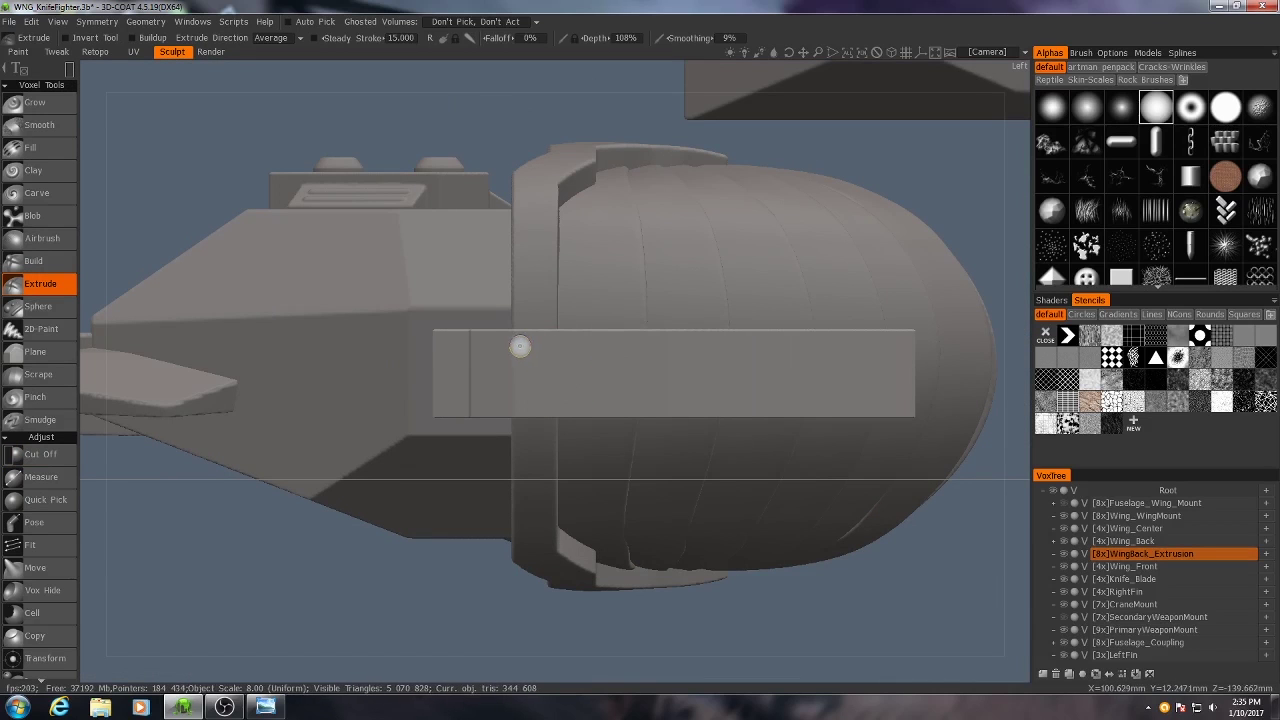
pyautogui.moveTo(519, 346); pyautogui.dragTo(886, 390)
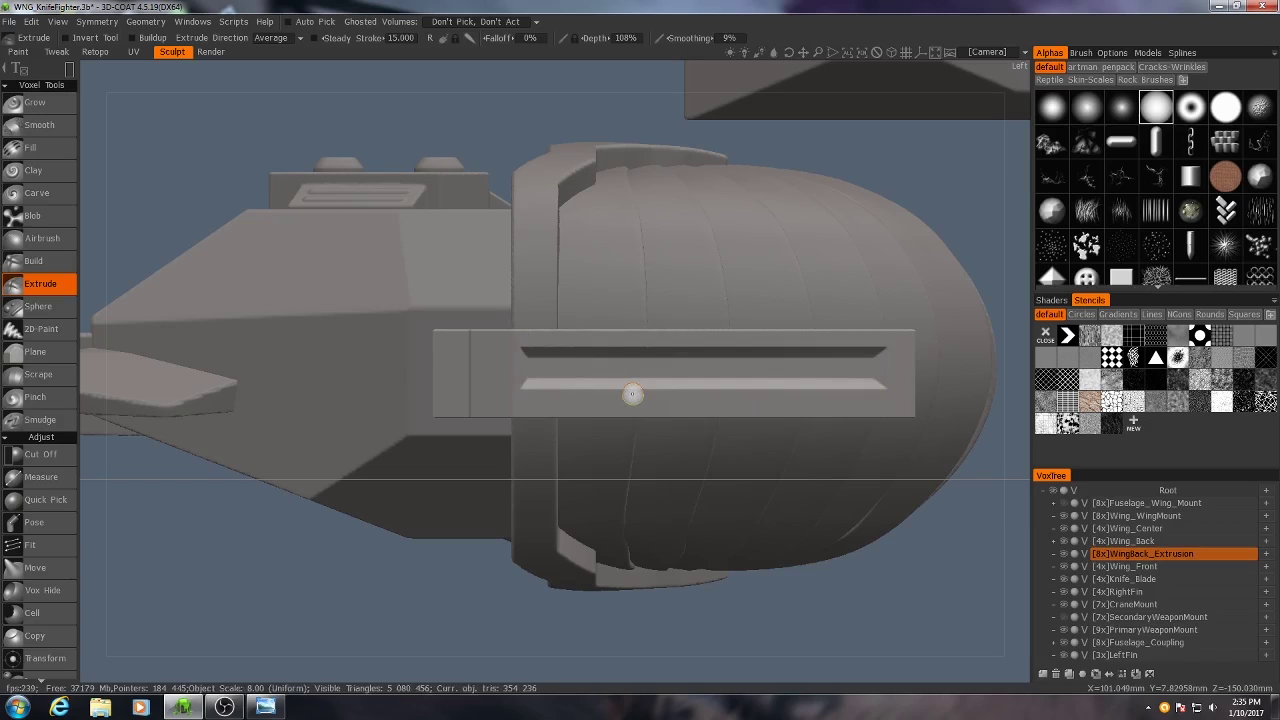
pyautogui.hotkey('ctrl', 'z')
# Step: Try a shorter rectangular recess at 61% depth on the block's outer face and inspect its shape up close
pyautogui.scroll(1, 544, 359)
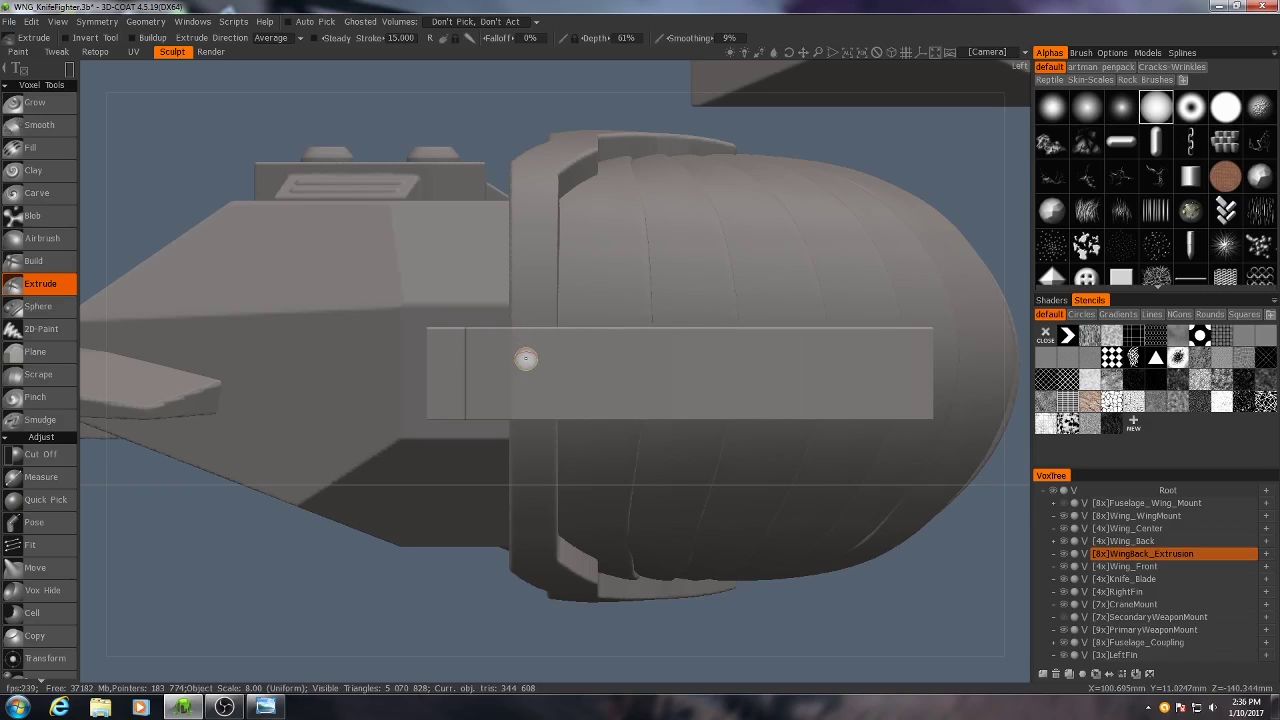
pyautogui.moveTo(529, 351); pyautogui.dragTo(803, 391)
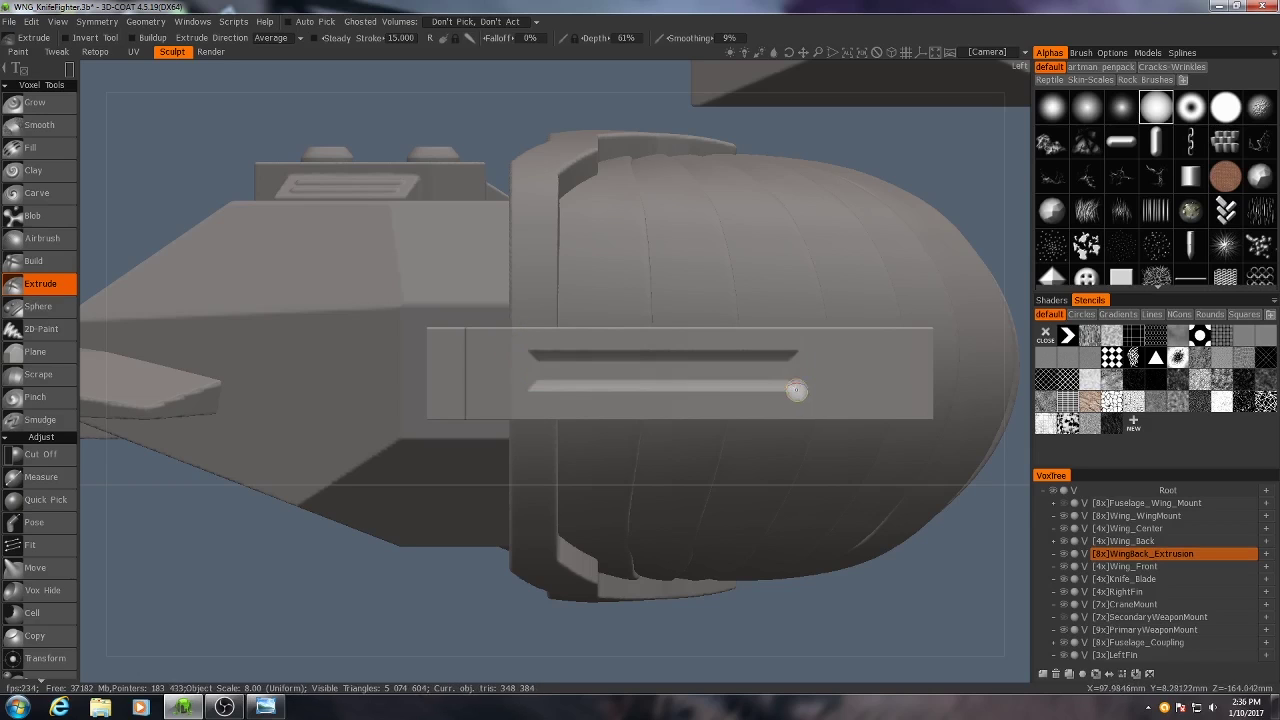
pyautogui.scroll(3, 555, 373)
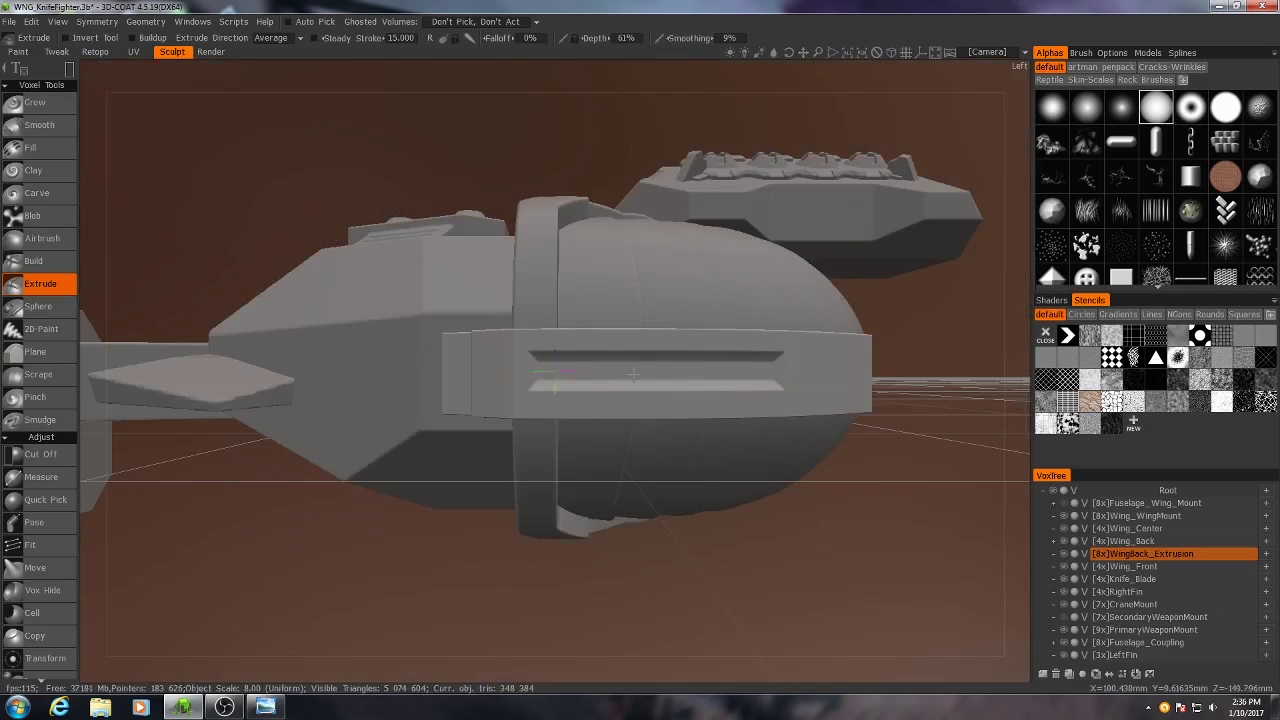
pyautogui.scroll(4, 633, 375)
pyautogui.keyDown('alt'); pyautogui.moveTo(651, 380); pyautogui.dragTo(523, 423, button='middle'); pyautogui.keyUp('alt')
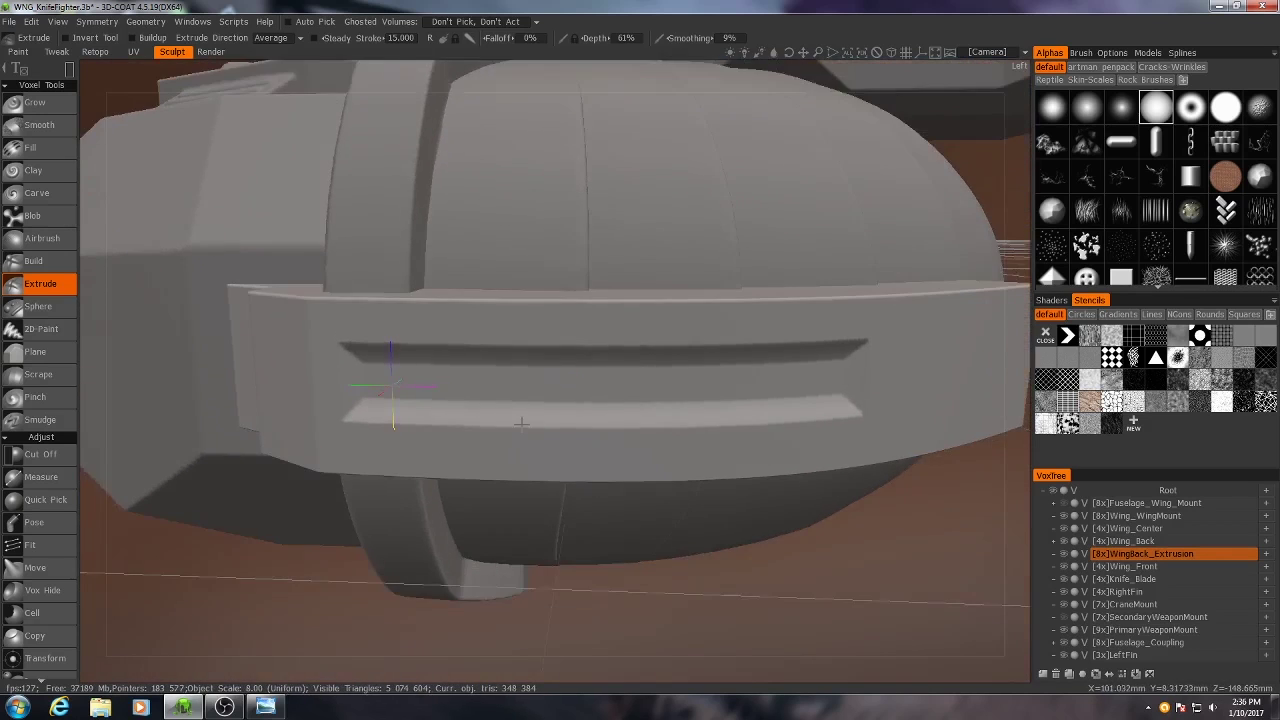
pyautogui.keyDown('alt'); pyautogui.moveTo(523, 423); pyautogui.dragTo(597, 443); pyautogui.keyUp('alt')
pyautogui.keyDown('alt'); pyautogui.moveTo(603, 376); pyautogui.dragTo(654, 384); pyautogui.keyUp('alt')
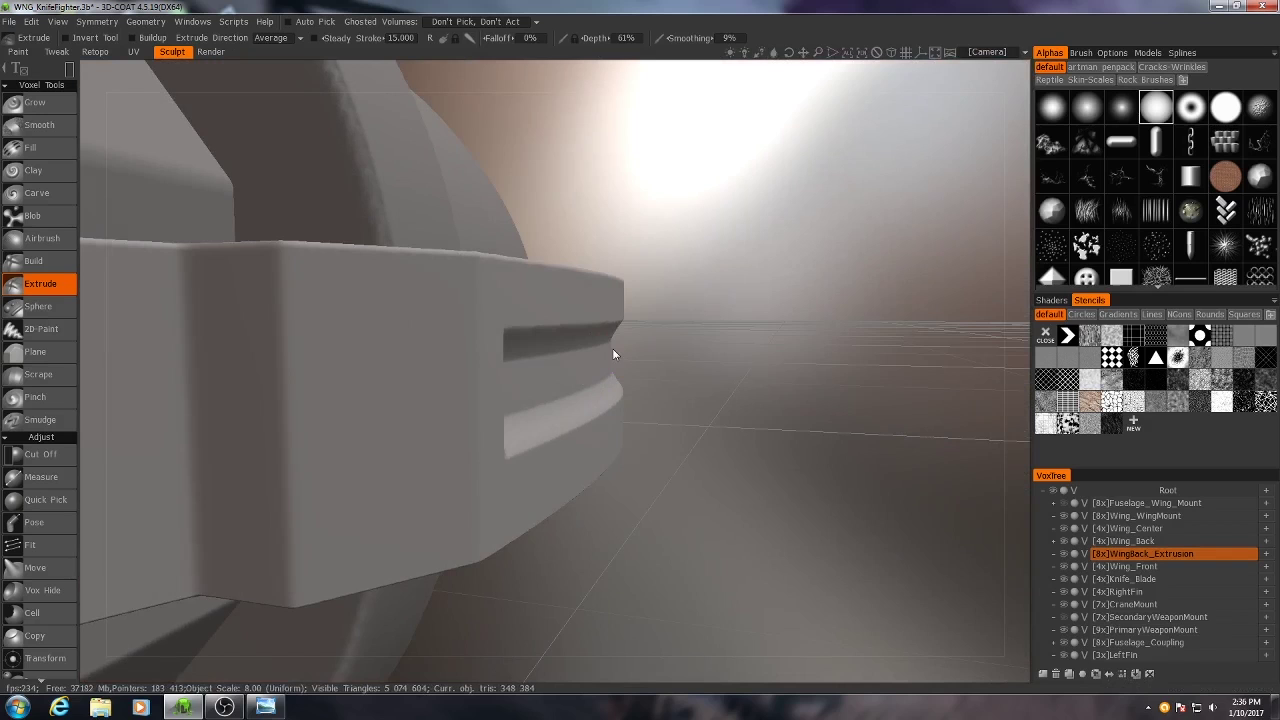
pyautogui.keyDown('alt'); pyautogui.moveTo(621, 380); pyautogui.dragTo(370, 333); pyautogui.keyUp('alt')
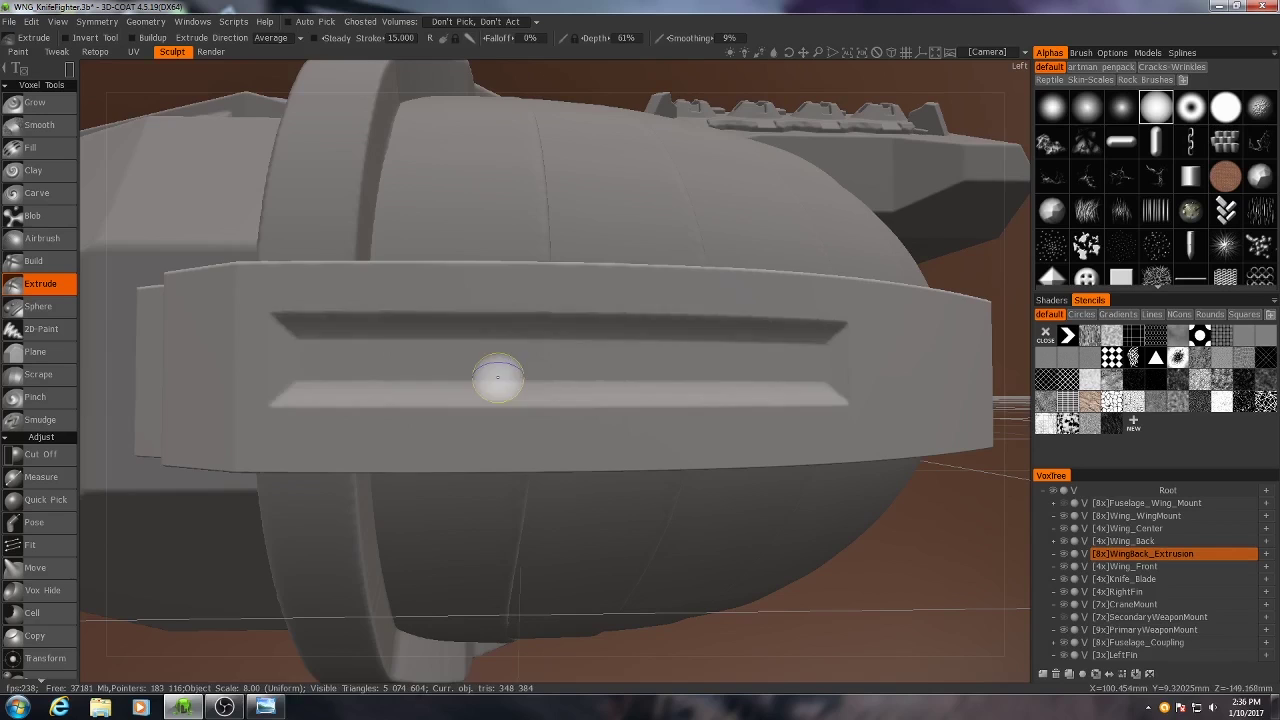
pyautogui.keyDown('alt'); pyautogui.moveTo(494, 371); pyautogui.dragTo(553, 401); pyautogui.keyUp('alt')
pyautogui.press('KP_4')
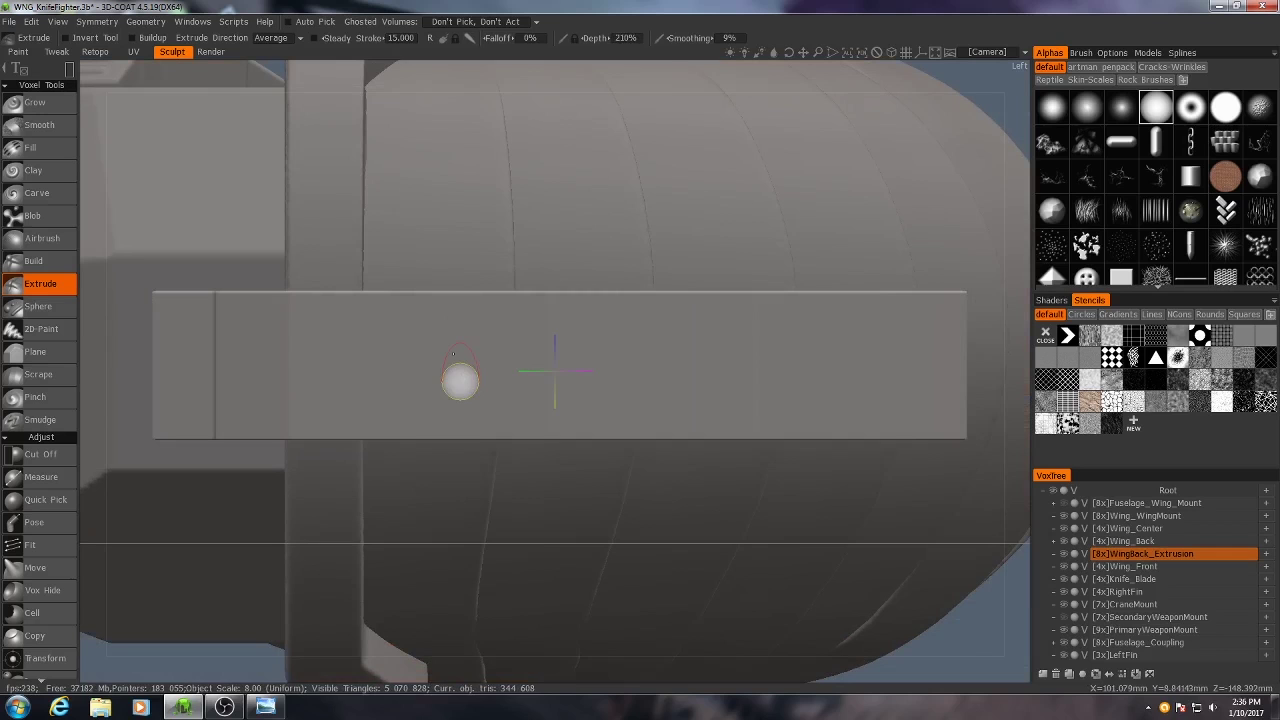
# Step: Try the rectangular recess on the block's outer face at 21% and 195% depth, undoing each attempt
pyautogui.moveTo(452, 352); pyautogui.dragTo(455, 387, button='right')
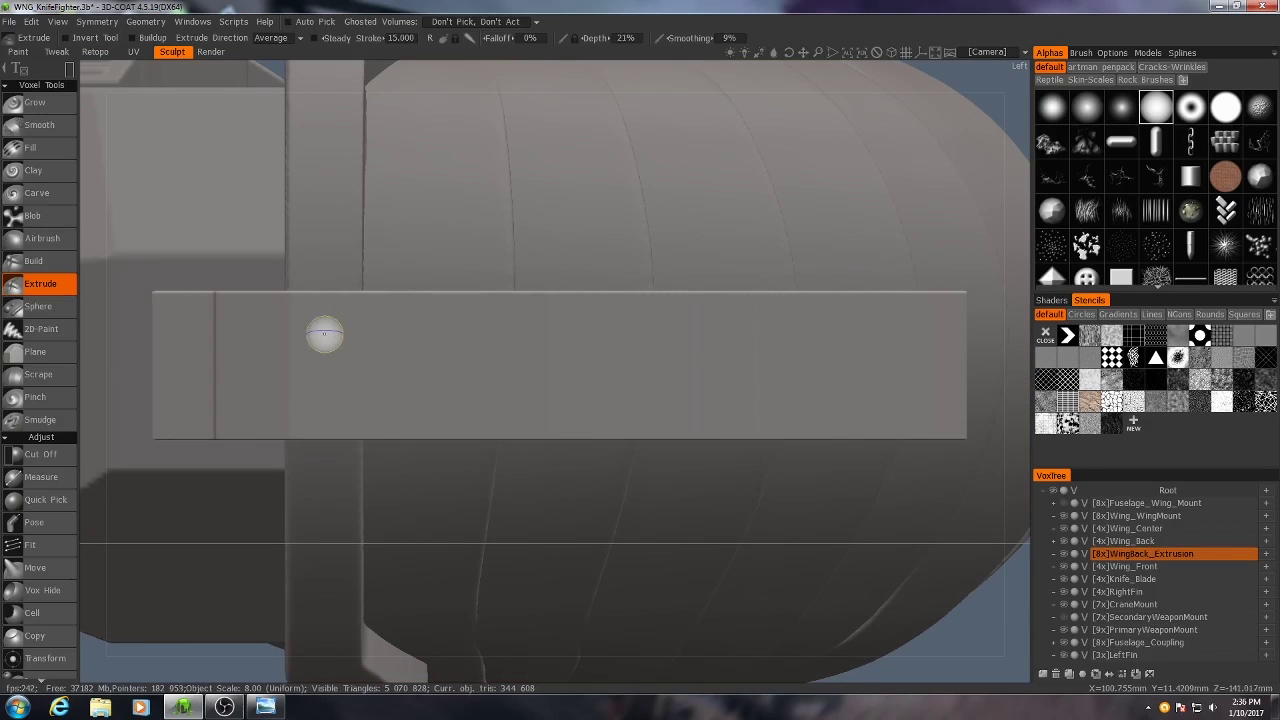
pyautogui.moveTo(323, 334); pyautogui.dragTo(852, 397)
pyautogui.hotkey('ctrl', 'z')
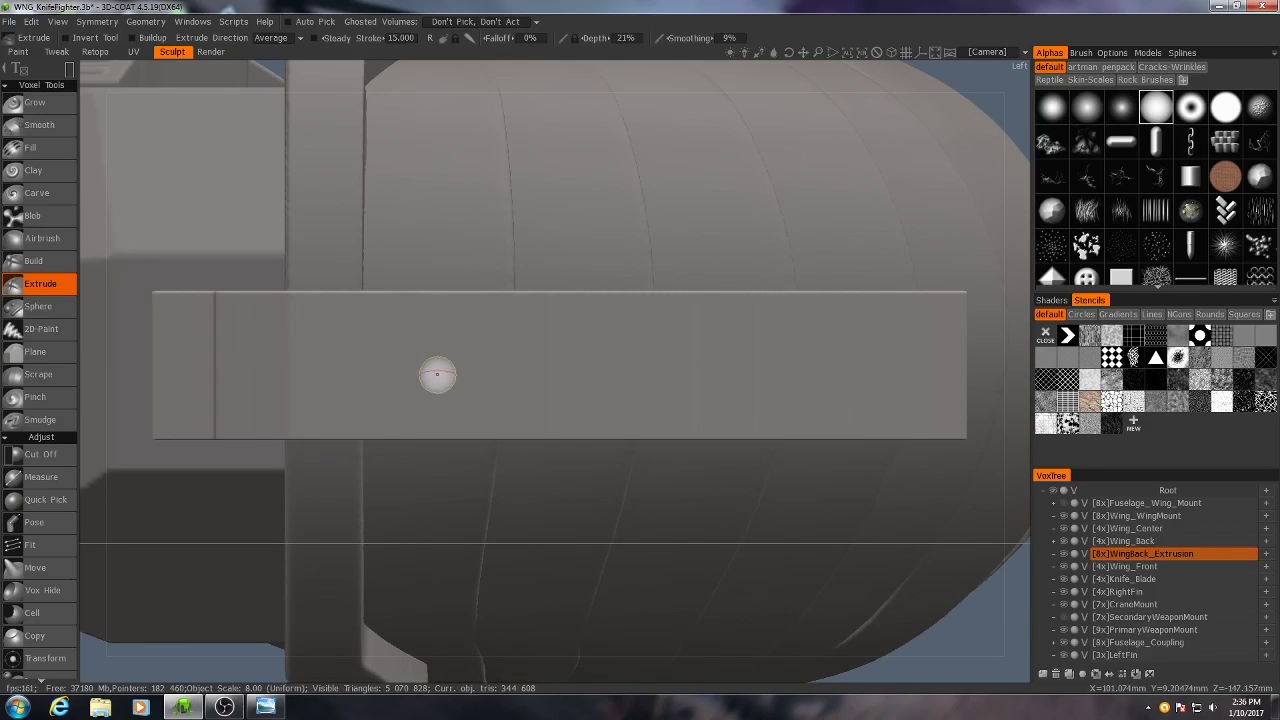
pyautogui.moveTo(444, 382); pyautogui.dragTo(443, 348, button='right')
pyautogui.moveTo(356, 324)
pyautogui.mouseDown()
pyautogui.moveTo(447, 361)
pyautogui.moveTo(863, 432)
pyautogui.mouseUp()
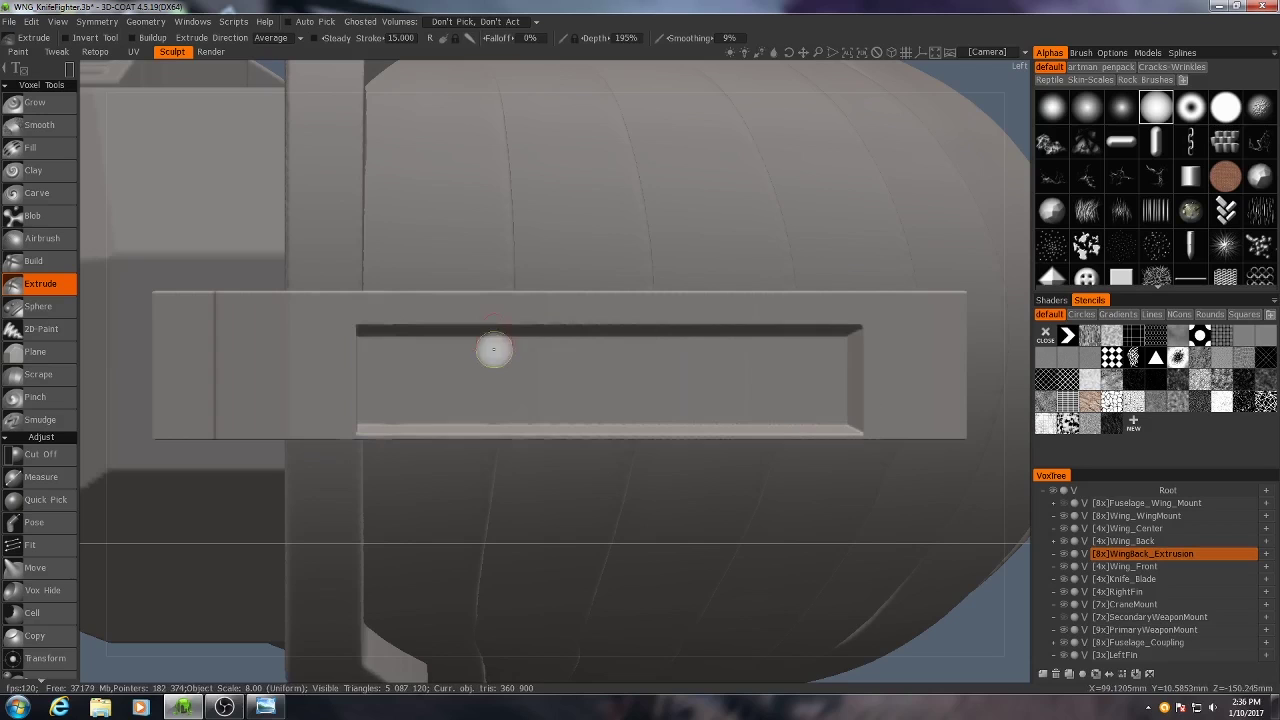
pyautogui.hotkey('ctrl', 'z')
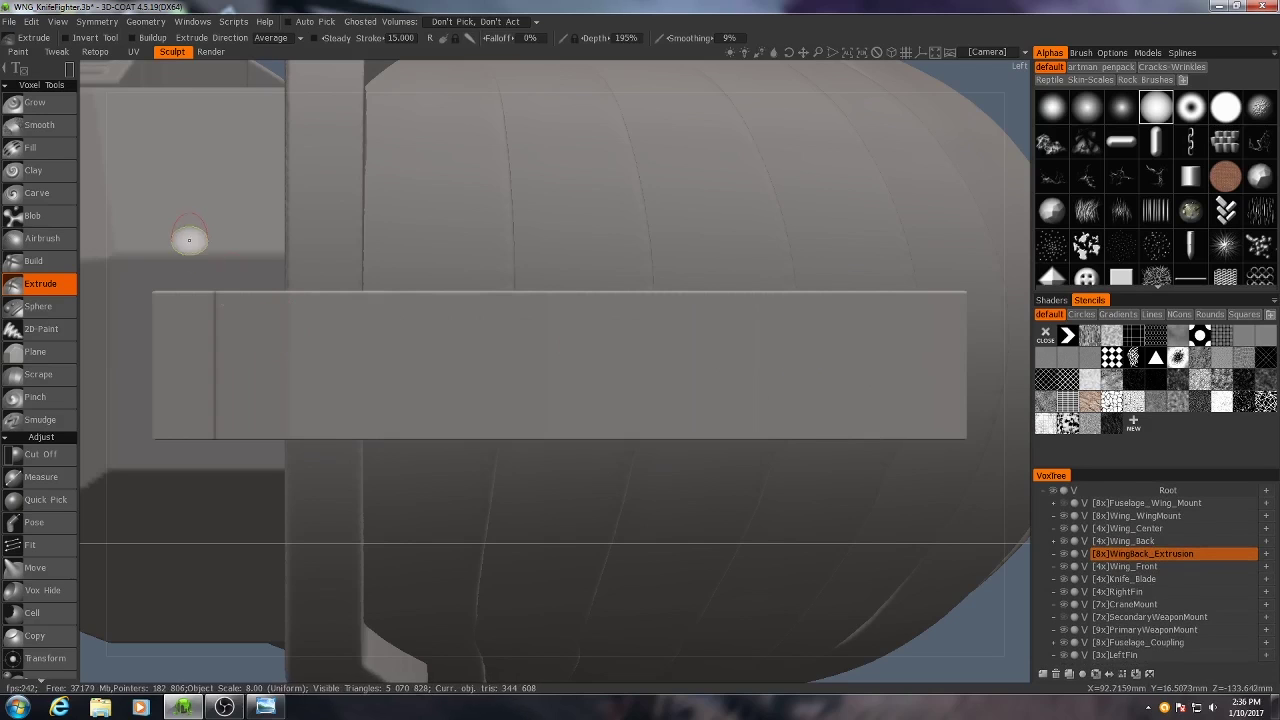
# Step: Carve a long rectangular recess out past the dome-tip end of the block's outer face, using 87% Extrude depth and border width 8
pyautogui.moveTo(317, 324); pyautogui.dragTo(318, 345, button='right')
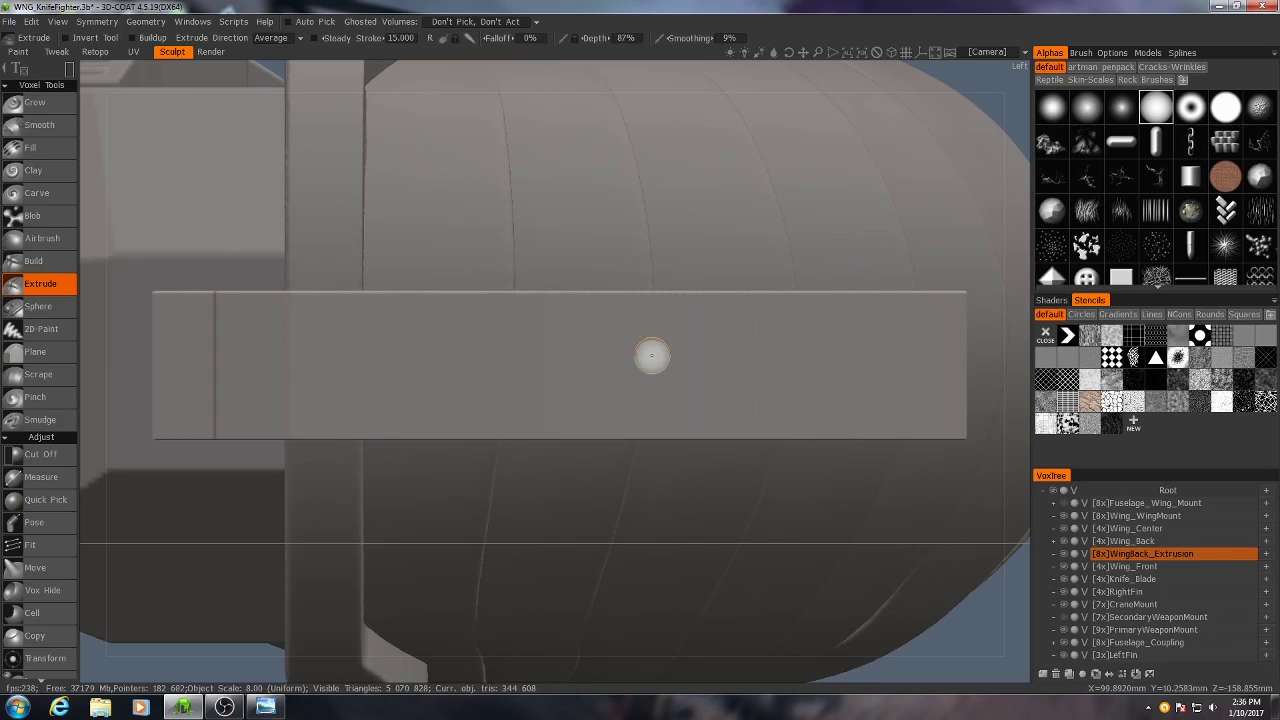
pyautogui.moveTo(66, 72)
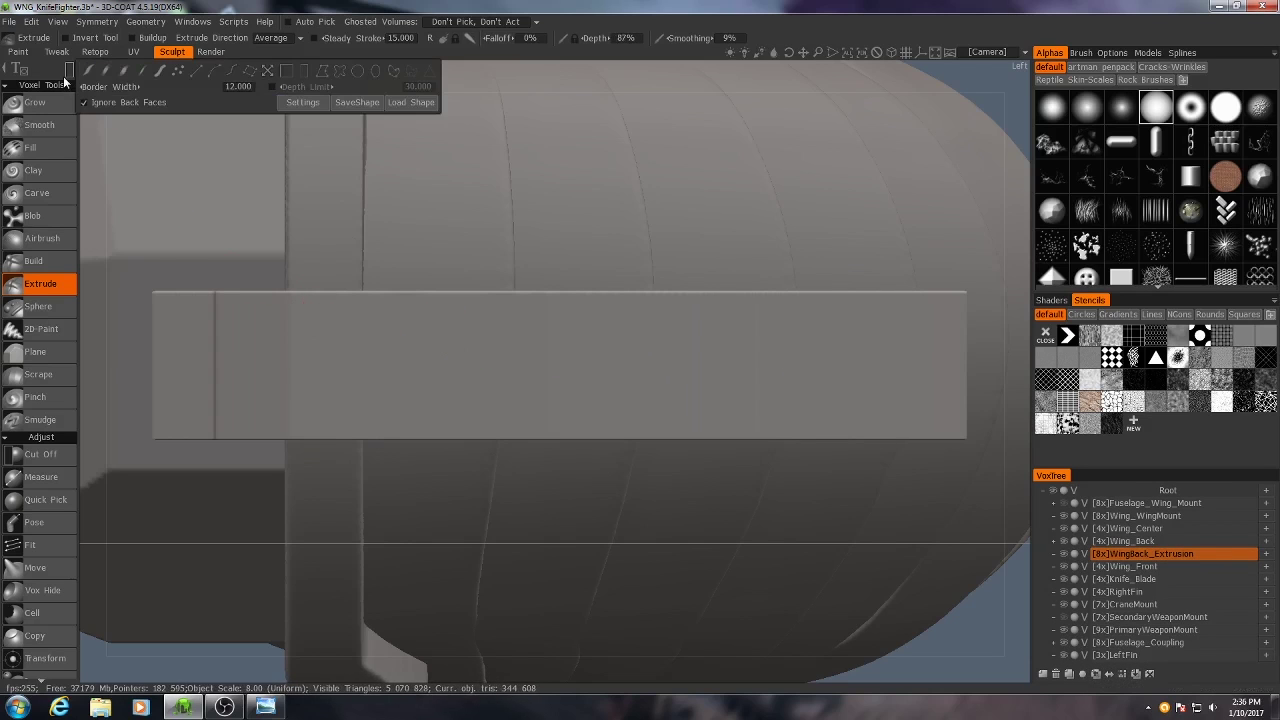
pyautogui.click(230, 87)
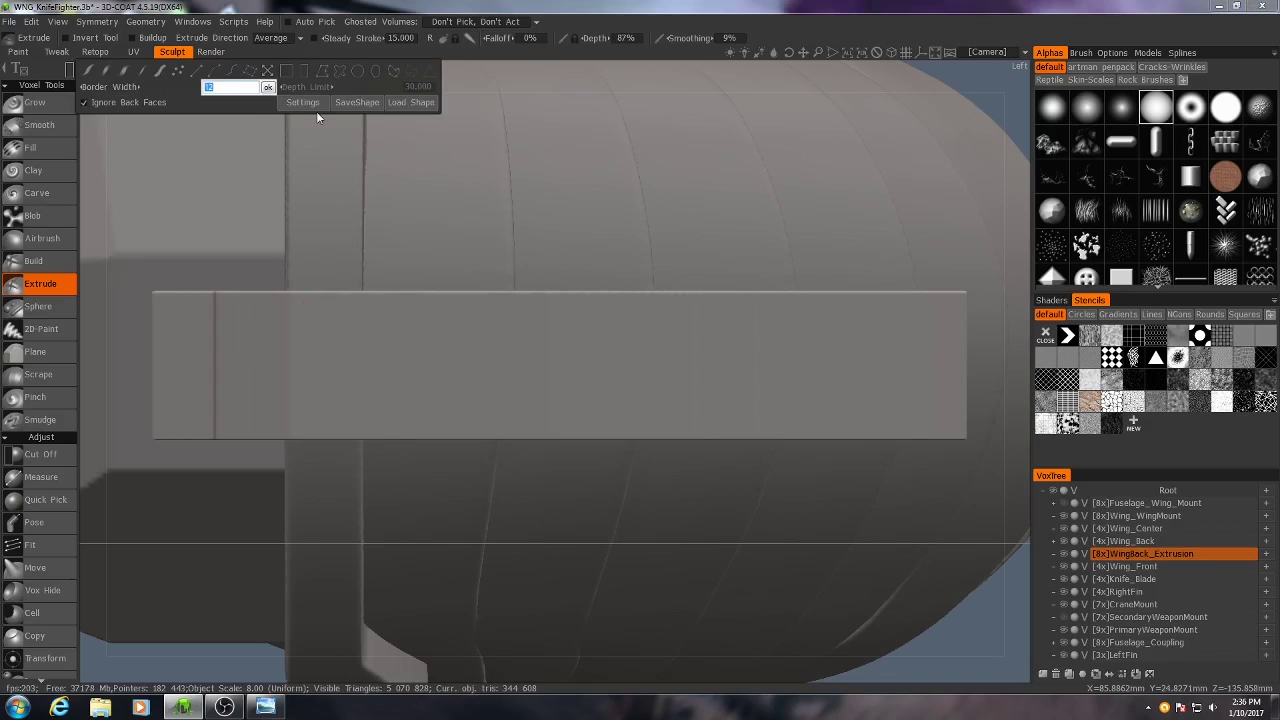
pyautogui.write('8')
pyautogui.press('Return')
pyautogui.keyDown('alt'); pyautogui.moveTo(360, 246); pyautogui.dragTo(282, 237, button='middle'); pyautogui.keyUp('alt')
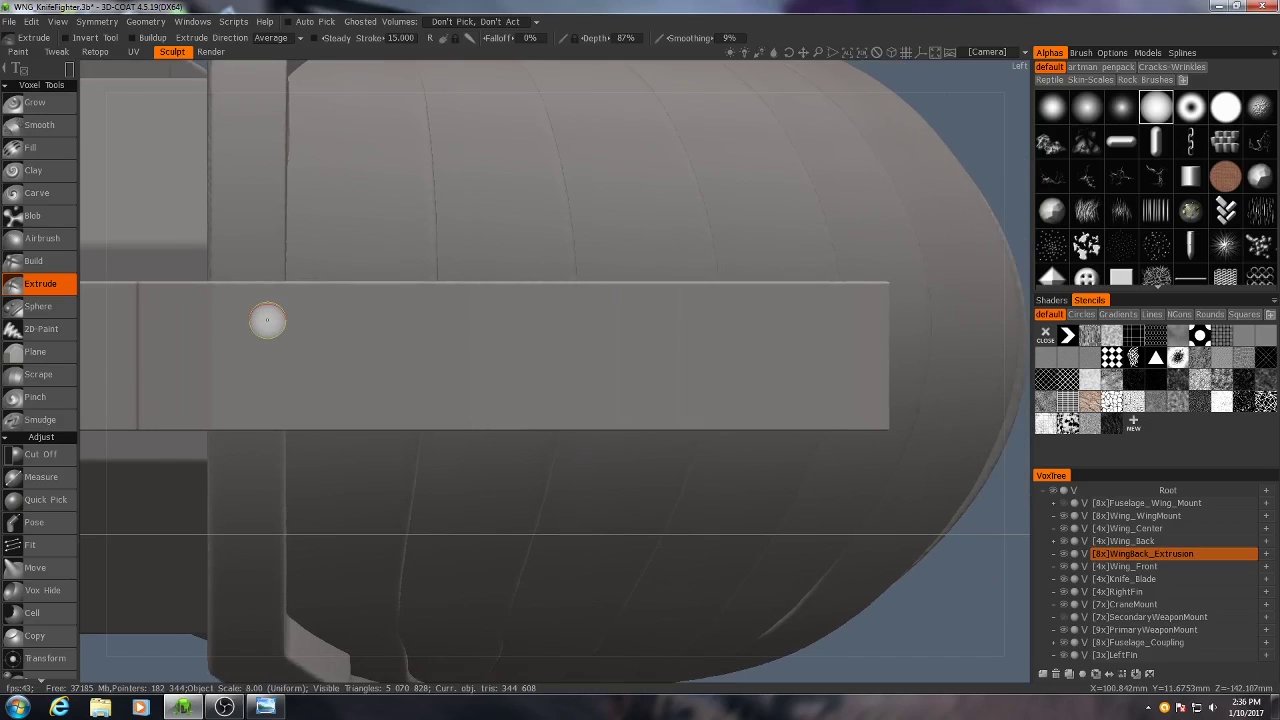
pyautogui.moveTo(267, 320)
pyautogui.mouseDown()
pyautogui.moveTo(483, 371)
pyautogui.moveTo(898, 393)
pyautogui.mouseUp()
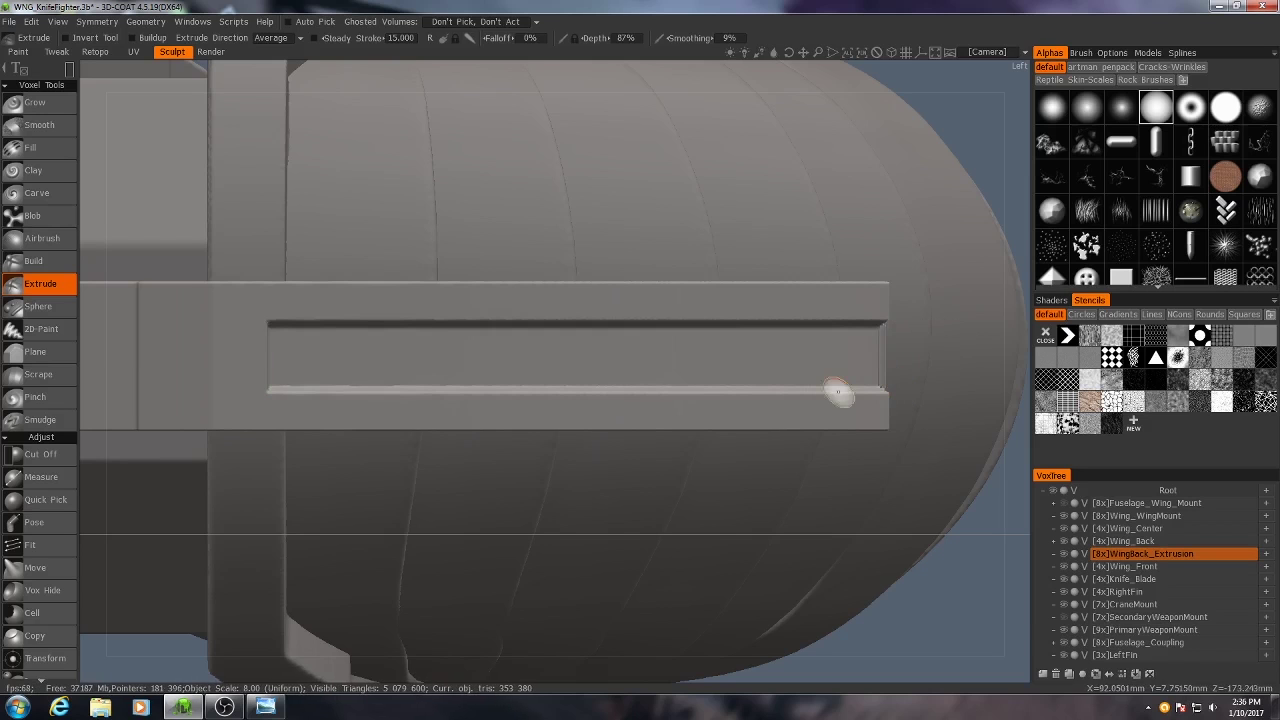
pyautogui.hotkey('ctrl', 'z')
pyautogui.moveTo(265, 316); pyautogui.dragTo(903, 391)
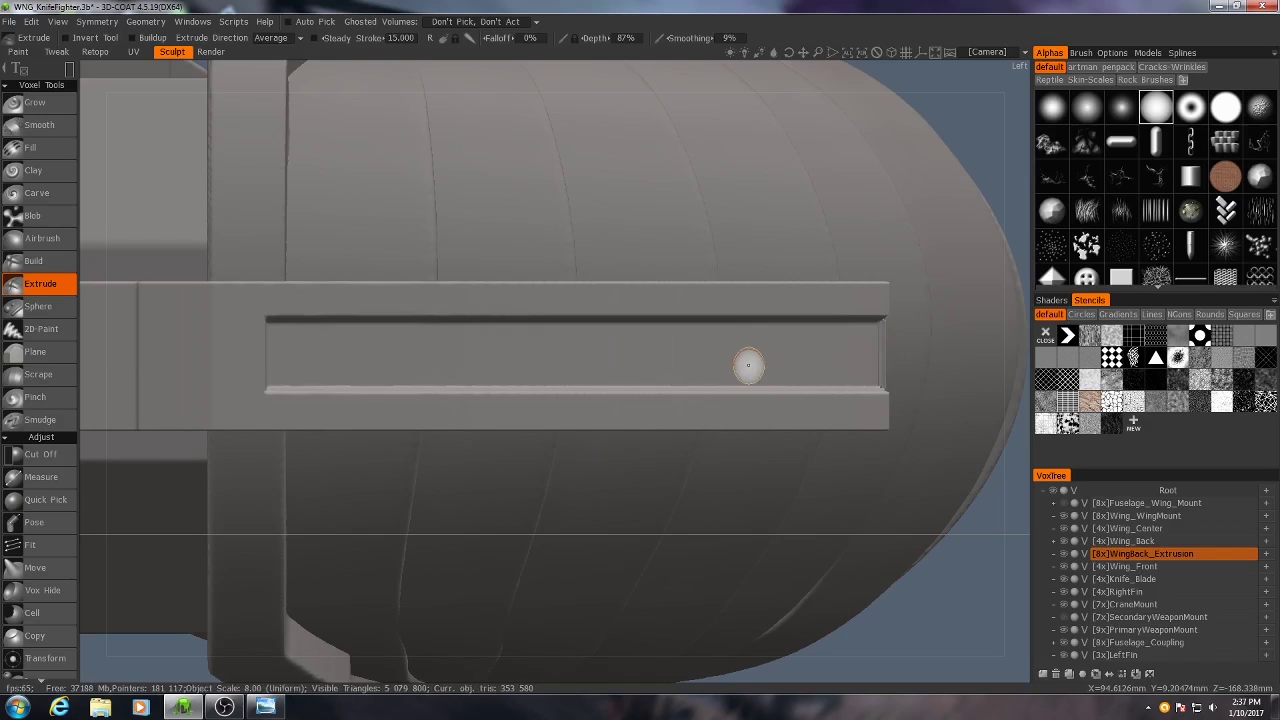
# Step: Cut off the leftover ridge at the end of the recess near the dome's tip
pyautogui.moveTo(748, 366)
pyautogui.keyDown('alt'); pyautogui.mouseDown()
pyautogui.moveTo(742, 378)
pyautogui.moveTo(753, 351)
pyautogui.moveTo(589, 394)
pyautogui.mouseUp(); pyautogui.keyUp('alt')
pyautogui.scroll(4, 589, 394)
pyautogui.click(40, 454)
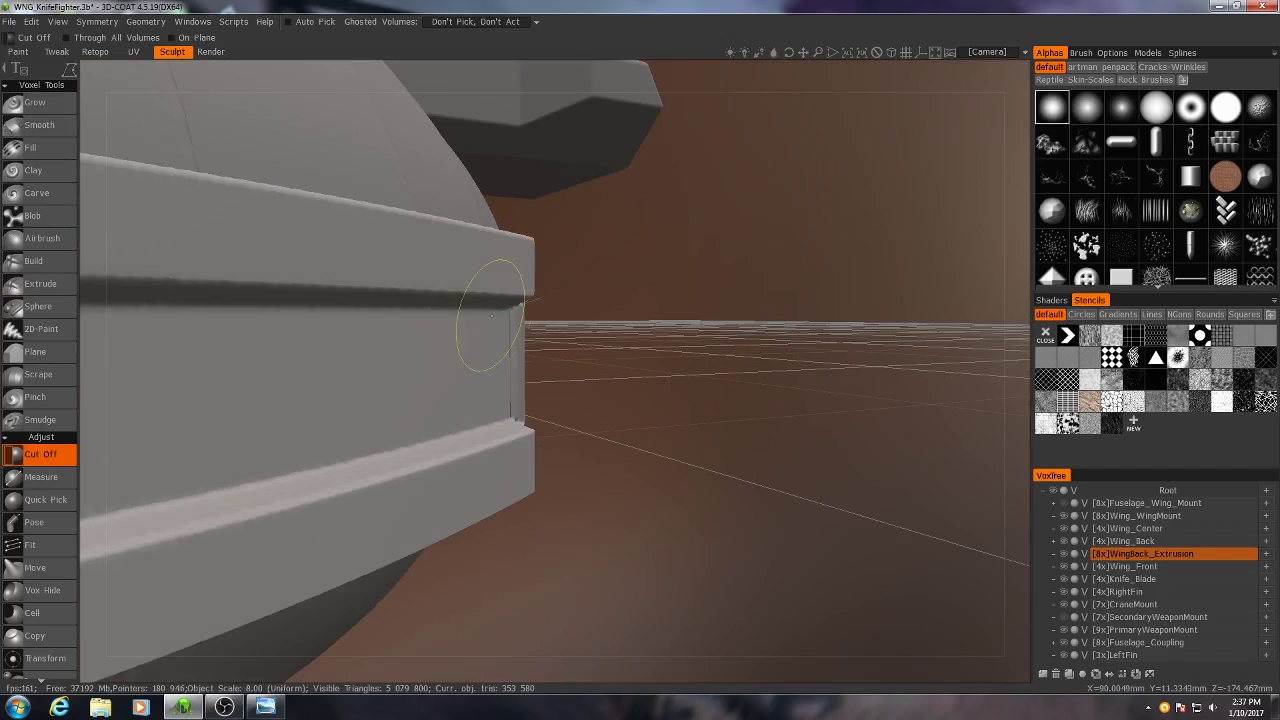
pyautogui.moveTo(511, 427)
pyautogui.mouseDown()
pyautogui.moveTo(539, 297)
pyautogui.moveTo(443, 349)
pyautogui.moveTo(470, 378)
pyautogui.moveTo(541, 408)
pyautogui.moveTo(441, 402)
pyautogui.moveTo(463, 332)
pyautogui.mouseUp()
pyautogui.scroll(-5, 466, 334)
pyautogui.scroll(2, 446, 400)
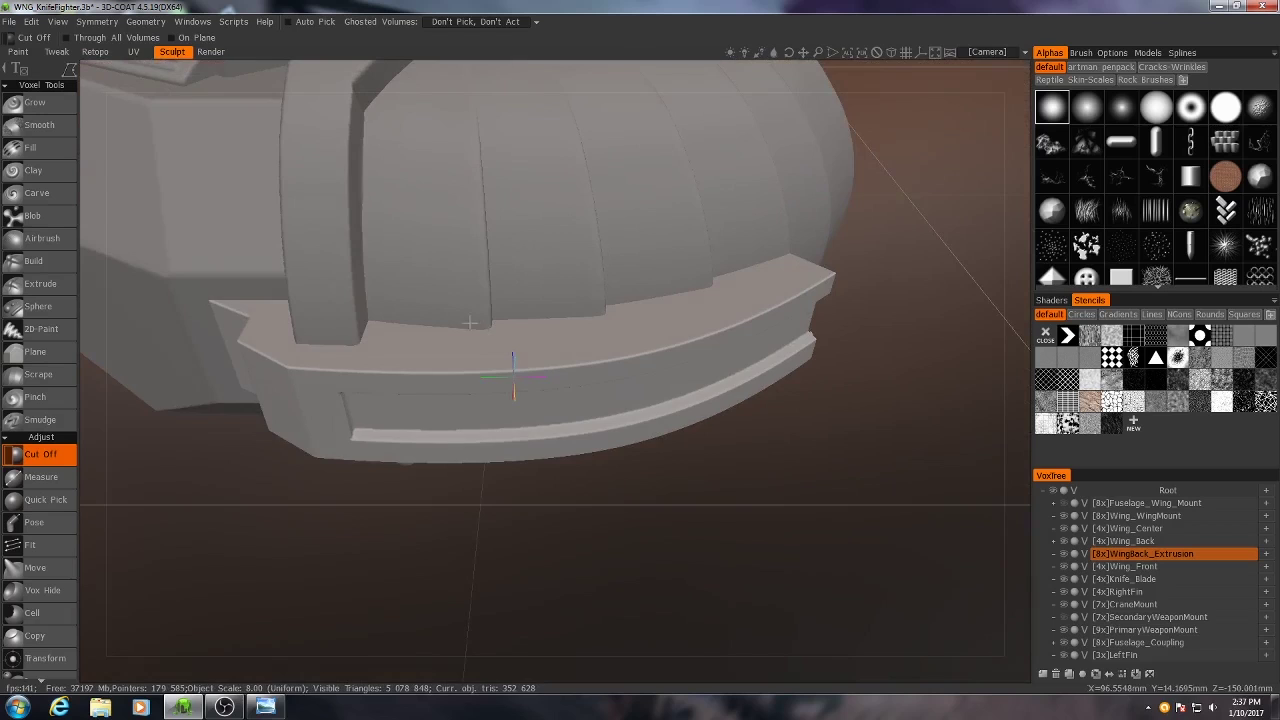
# Step: Examine the recessed block and its fit around the ribbed dome from above, the side and at an angle
pyautogui.moveTo(470, 322); pyautogui.dragTo(617, 411, button='right')
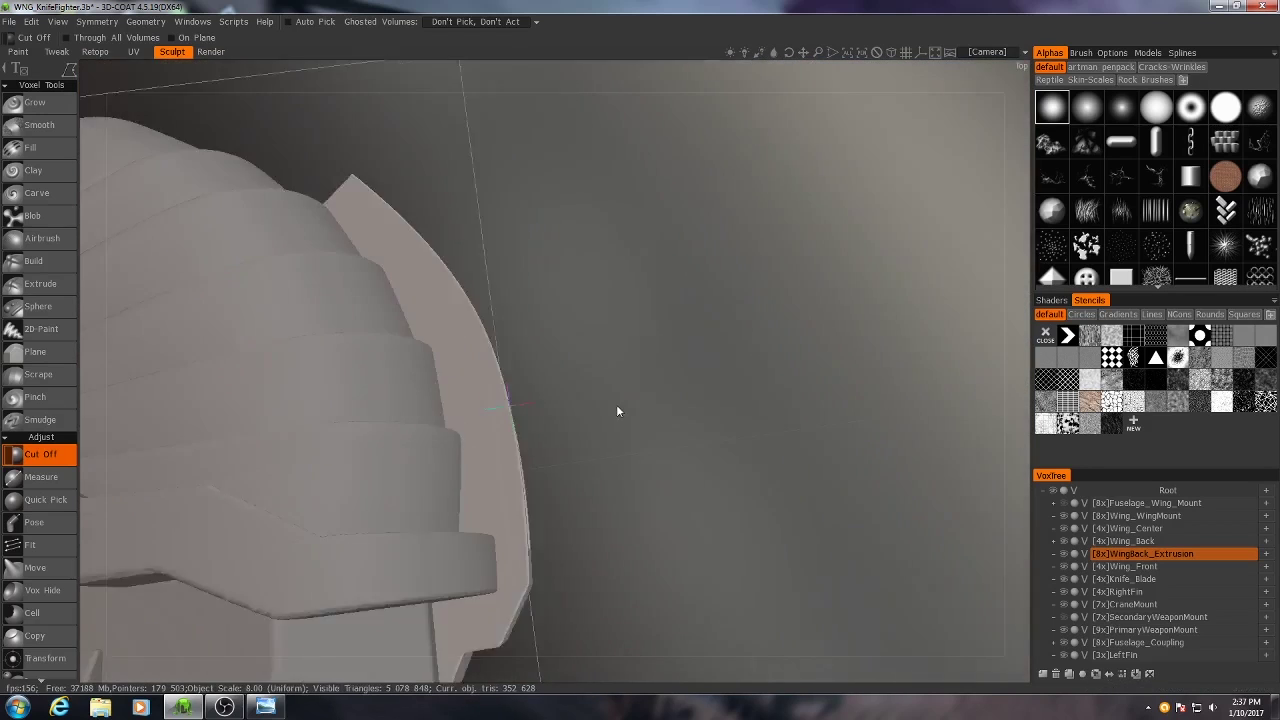
pyautogui.keyDown('alt'); pyautogui.moveTo(617, 411); pyautogui.dragTo(469, 400); pyautogui.keyUp('alt')
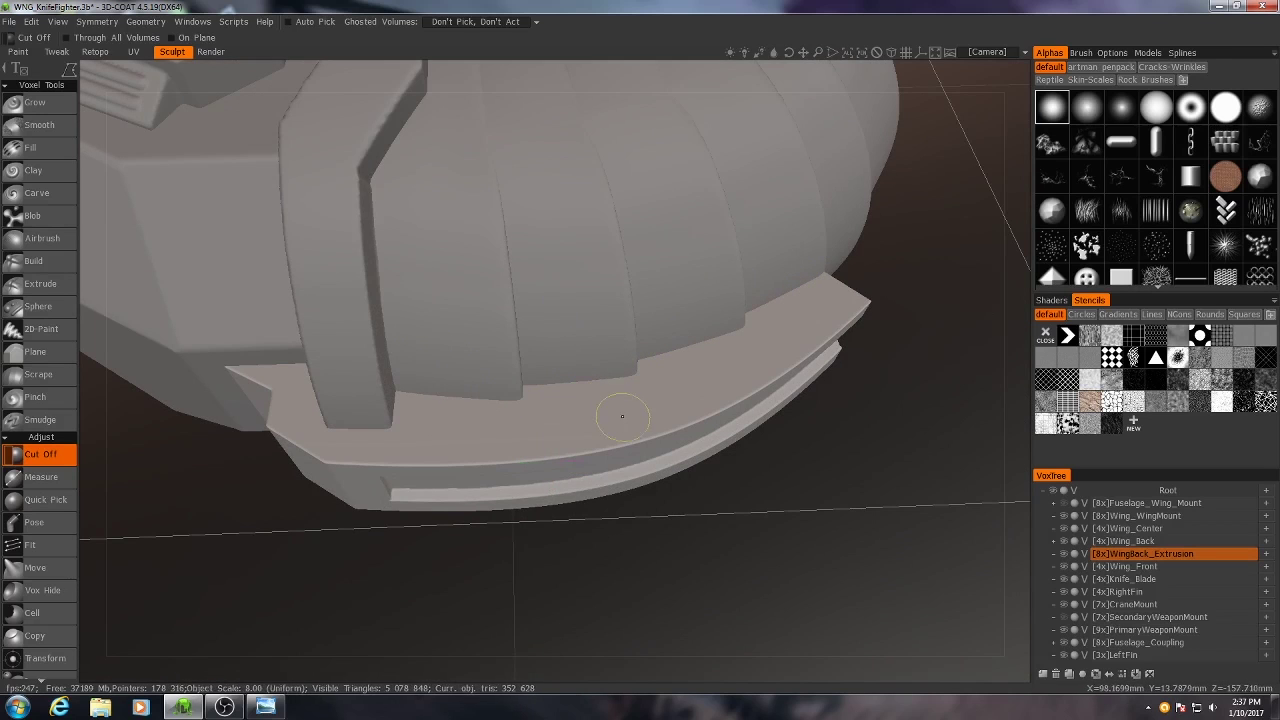
pyautogui.keyDown('alt'); pyautogui.moveTo(622, 416); pyautogui.dragTo(570, 412, button='right'); pyautogui.keyUp('alt')
pyautogui.keyDown('alt'); pyautogui.moveTo(570, 412); pyautogui.dragTo(494, 391); pyautogui.keyUp('alt')
pyautogui.rightClick(556, 385)
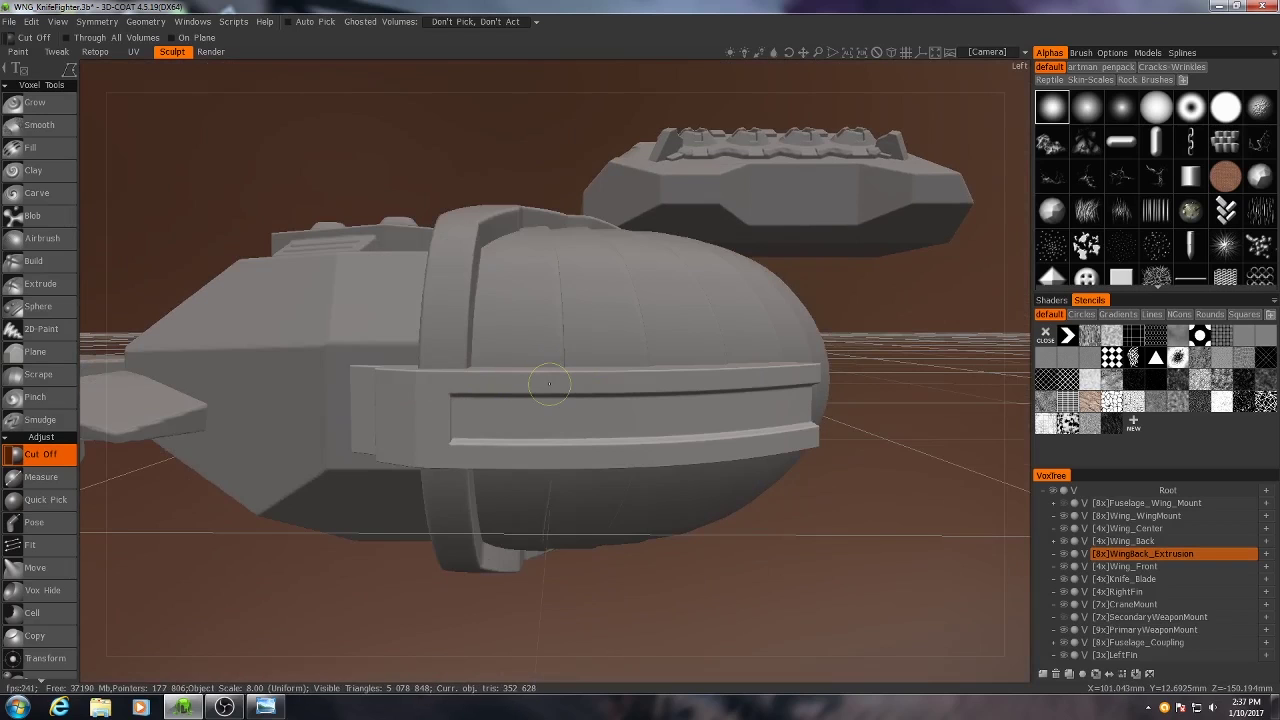
pyautogui.keyDown('alt'); pyautogui.moveTo(615, 419); pyautogui.dragTo(530, 415, button='right'); pyautogui.keyUp('alt')
pyautogui.keyDown('alt'); pyautogui.moveTo(530, 415); pyautogui.dragTo(563, 389, button='middle'); pyautogui.keyUp('alt')
pyautogui.keyDown('alt'); pyautogui.moveTo(563, 389); pyautogui.dragTo(551, 370); pyautogui.keyUp('alt')
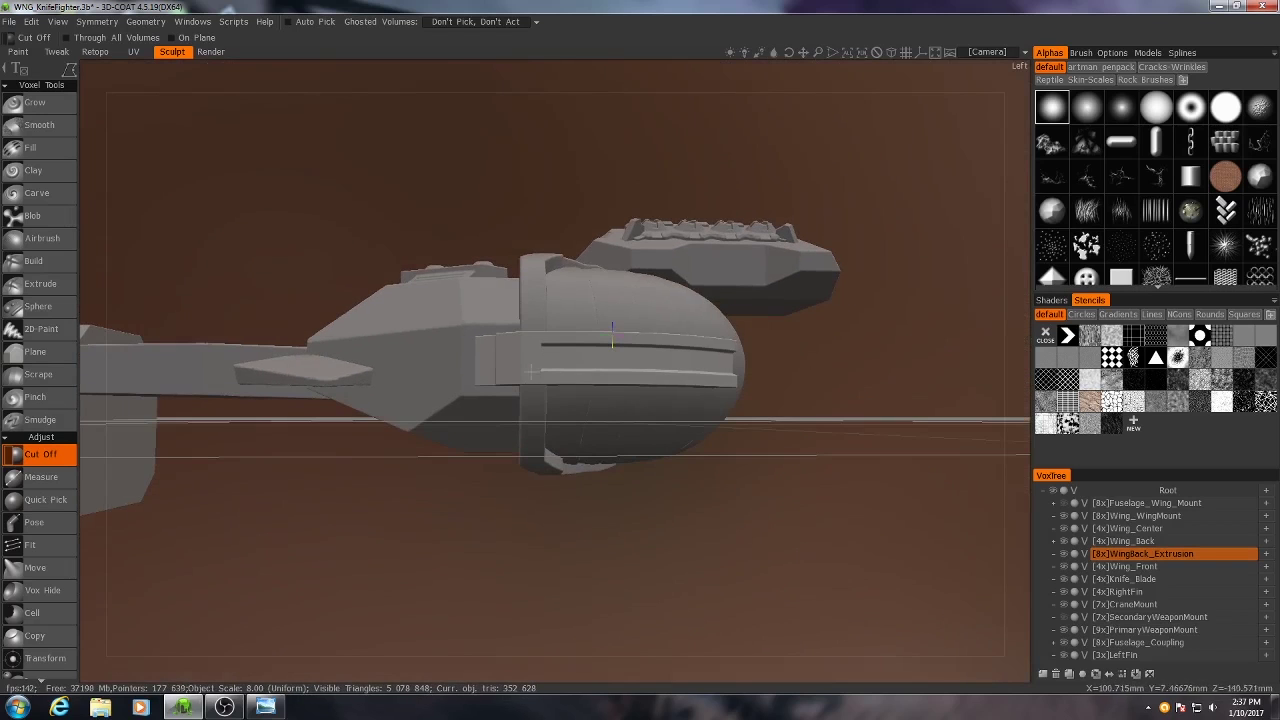
pyautogui.keyDown('alt'); pyautogui.moveTo(551, 370); pyautogui.dragTo(500, 407, button='middle'); pyautogui.keyUp('alt')
pyautogui.keyDown('alt'); pyautogui.moveTo(468, 406); pyautogui.dragTo(502, 405, button='right'); pyautogui.keyUp('alt')
pyautogui.moveTo(502, 405)
pyautogui.keyDown('alt'); pyautogui.mouseDown()
pyautogui.moveTo(495, 420)
pyautogui.moveTo(520, 414)
pyautogui.mouseUp(); pyautogui.keyUp('alt')
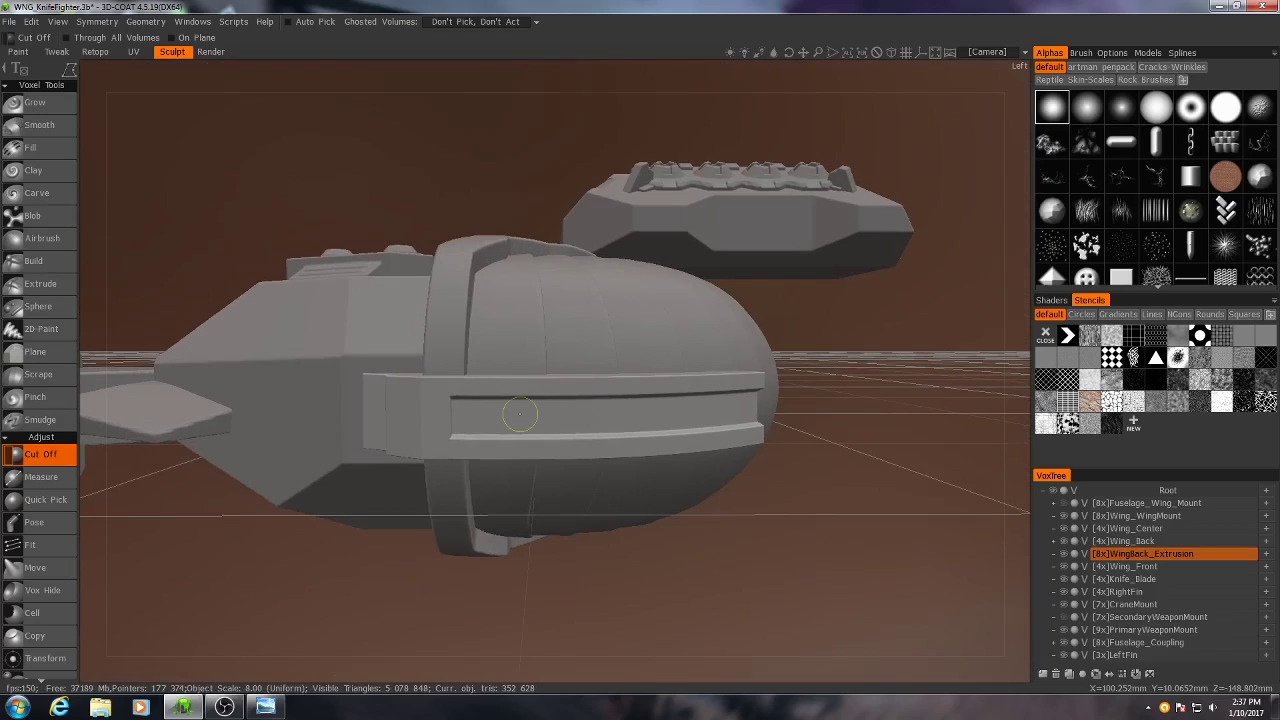
pyautogui.scroll(3, 565, 392)
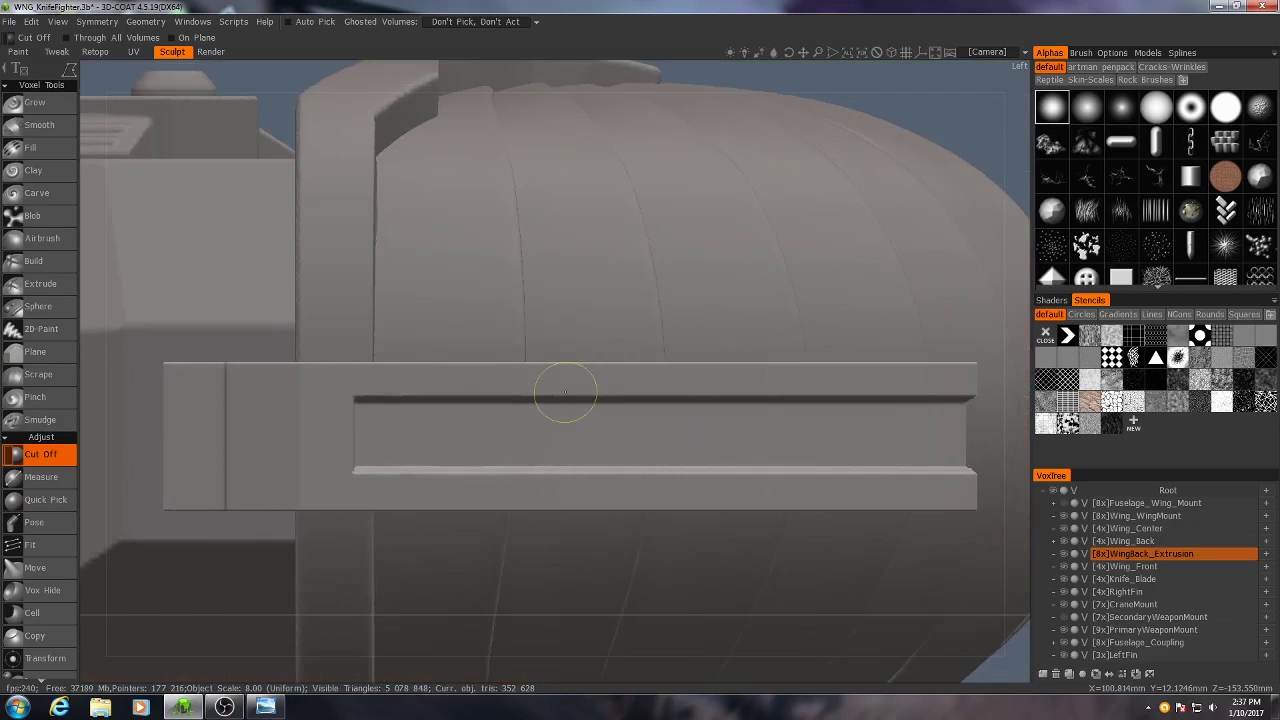
pyautogui.scroll(-3, 581, 398)
# Step: Enable symmetry and mirror across the Y axis instead of the X axis
pyautogui.press('s')
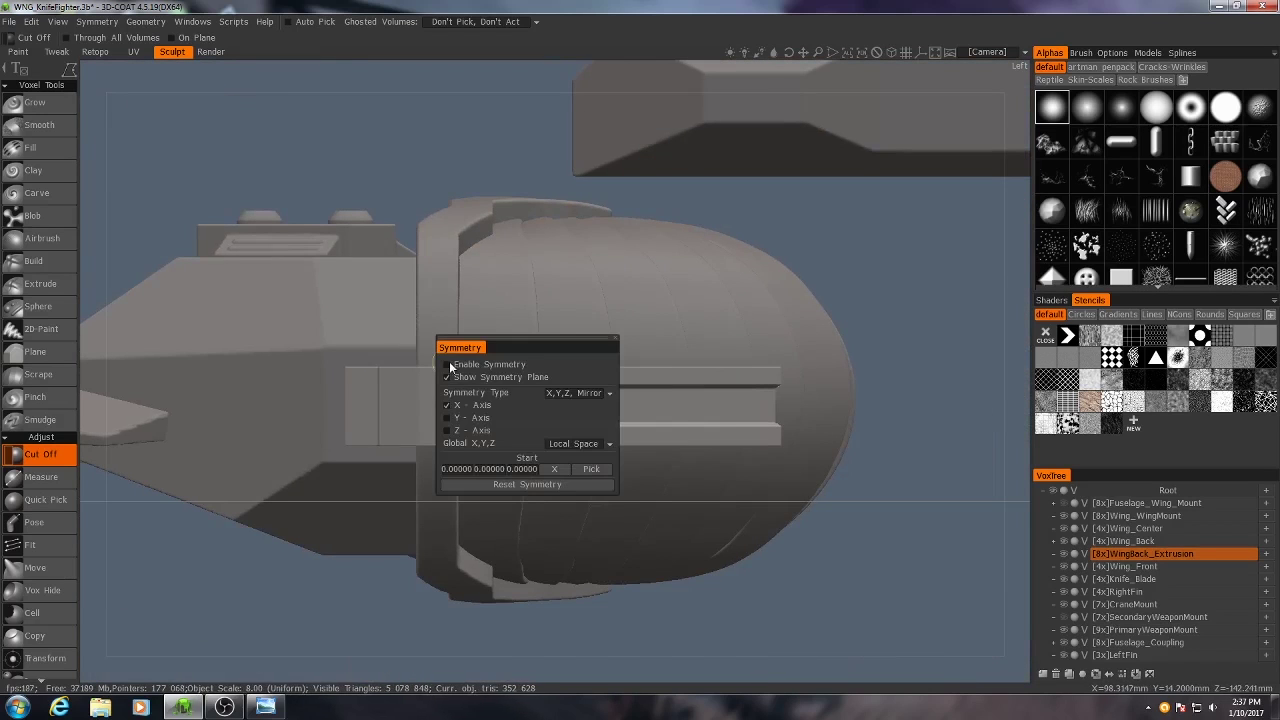
pyautogui.click(447, 364)
pyautogui.press('s')
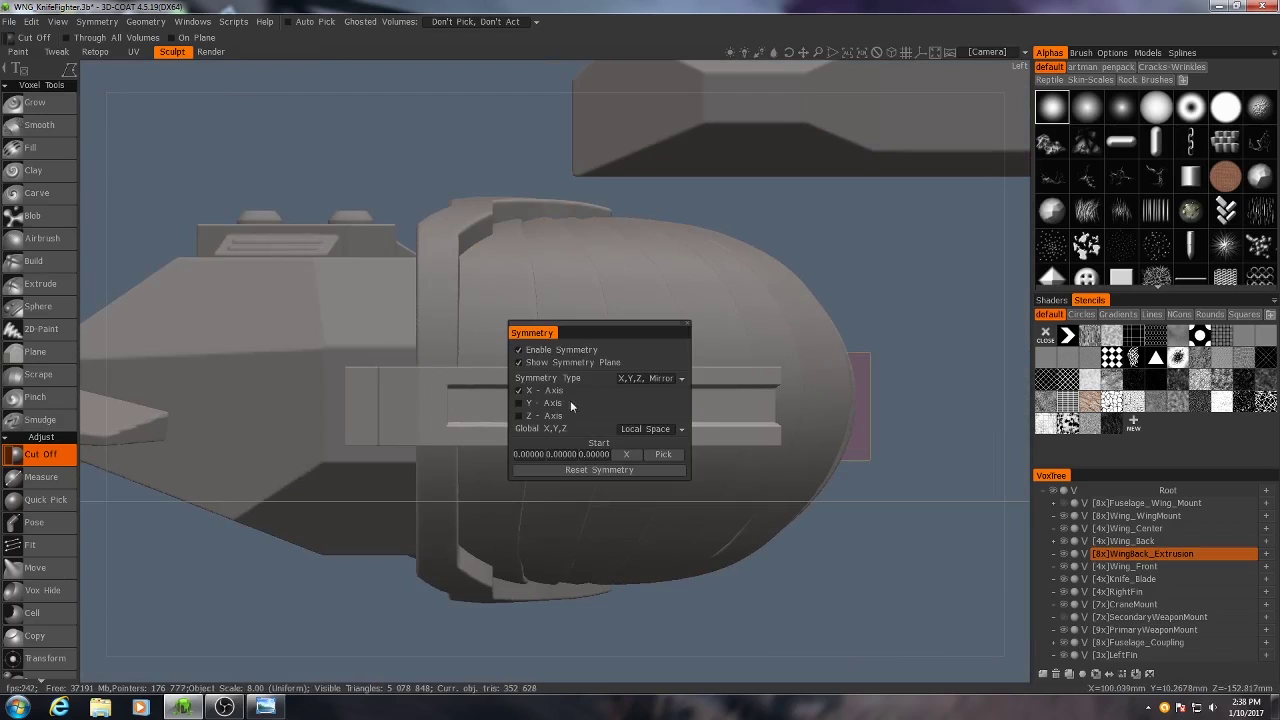
pyautogui.click(518, 404)
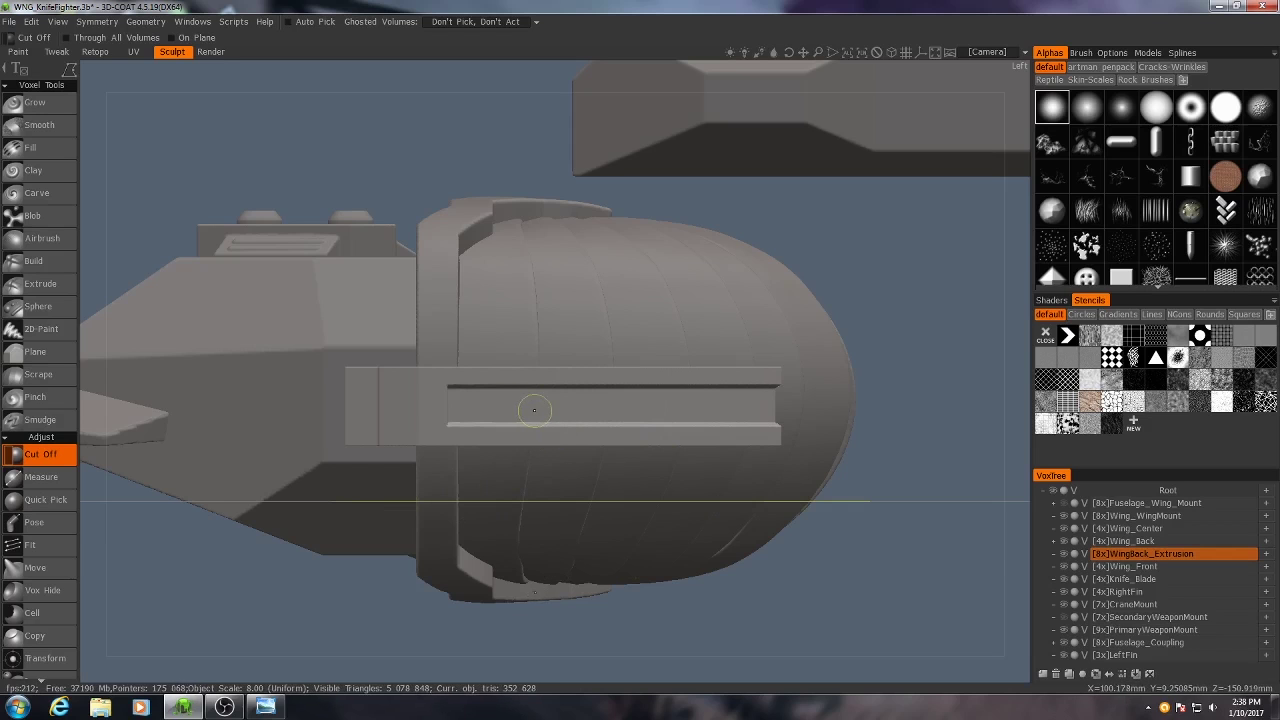
# Step: Pick the symmetry plane's start point at mid-height of the recess's inner end edge so the plane runs along the block's centre
pyautogui.keyDown('alt'); pyautogui.moveTo(534, 411); pyautogui.dragTo(580, 434, button='right'); pyautogui.keyUp('alt')
pyautogui.press('s')
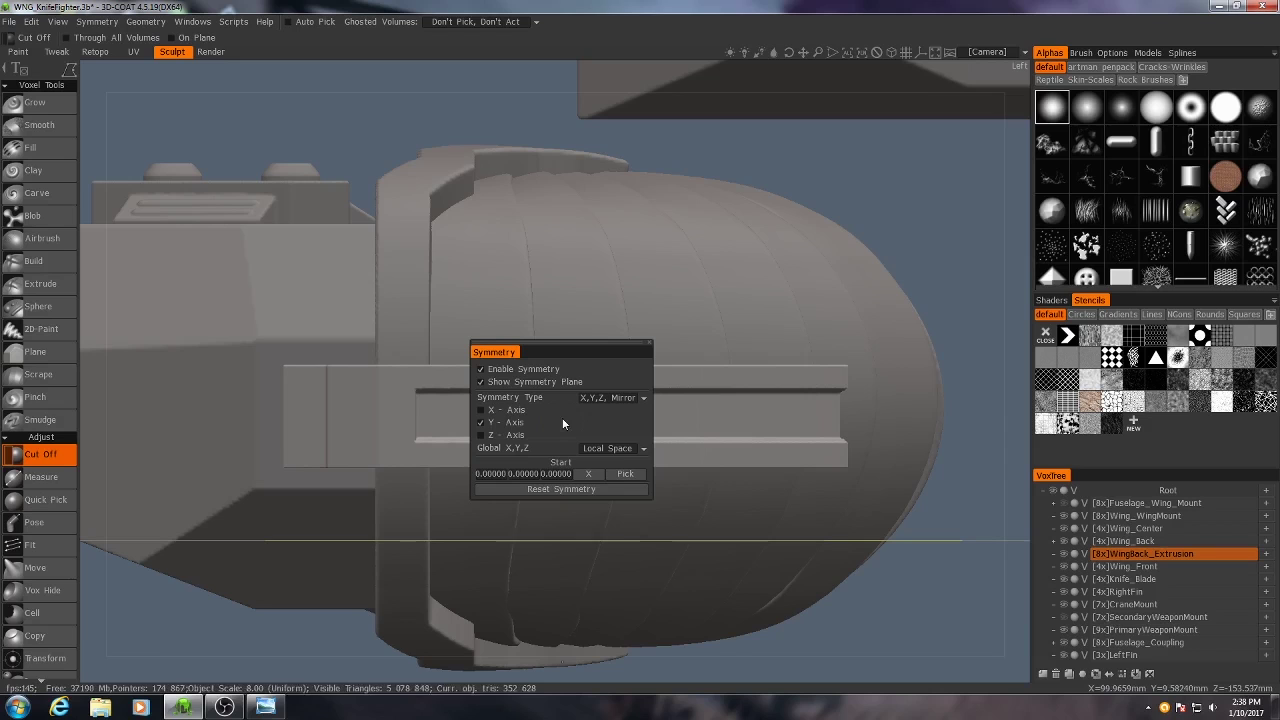
pyautogui.click(624, 476)
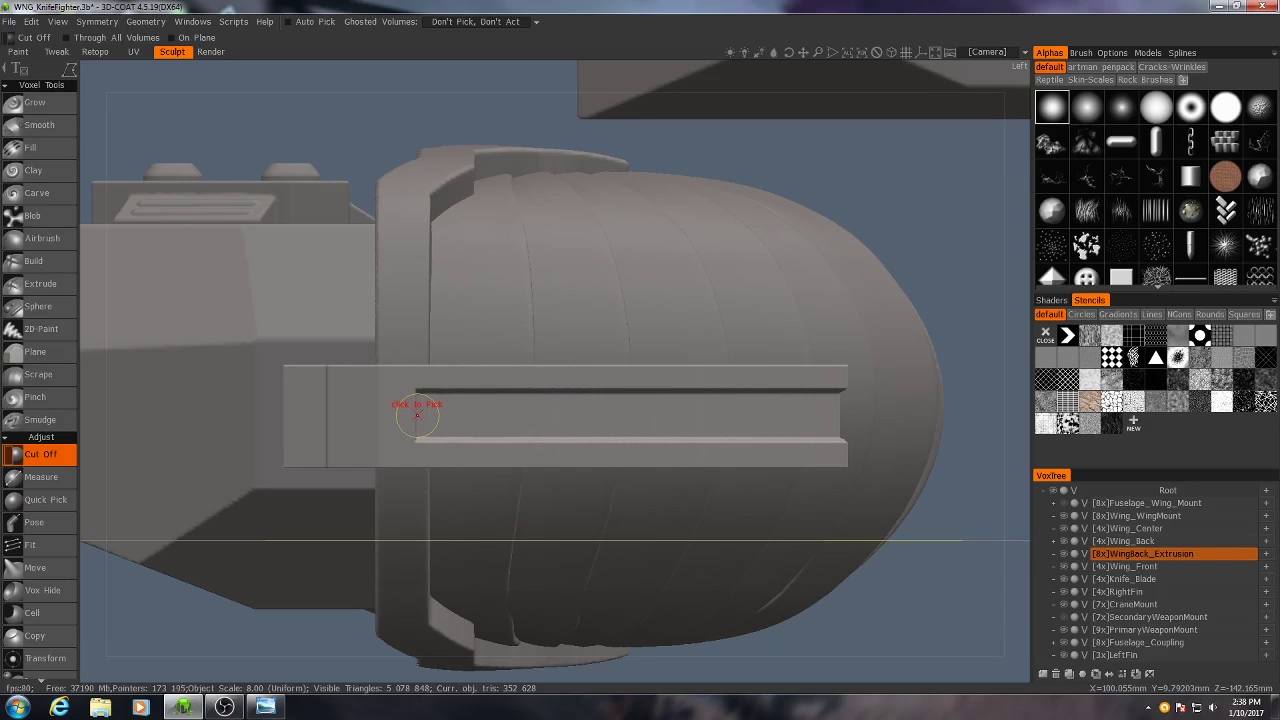
pyautogui.click(417, 415)
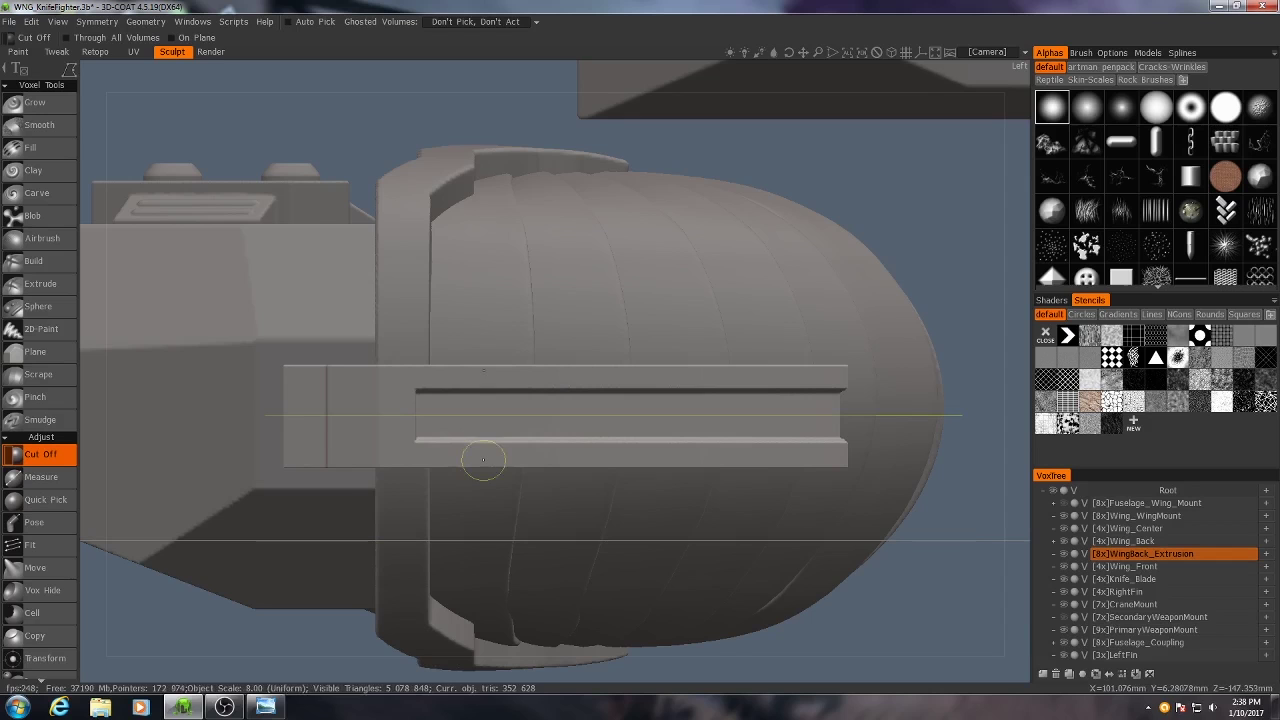
pyautogui.press('s')
pyautogui.click(518, 492)
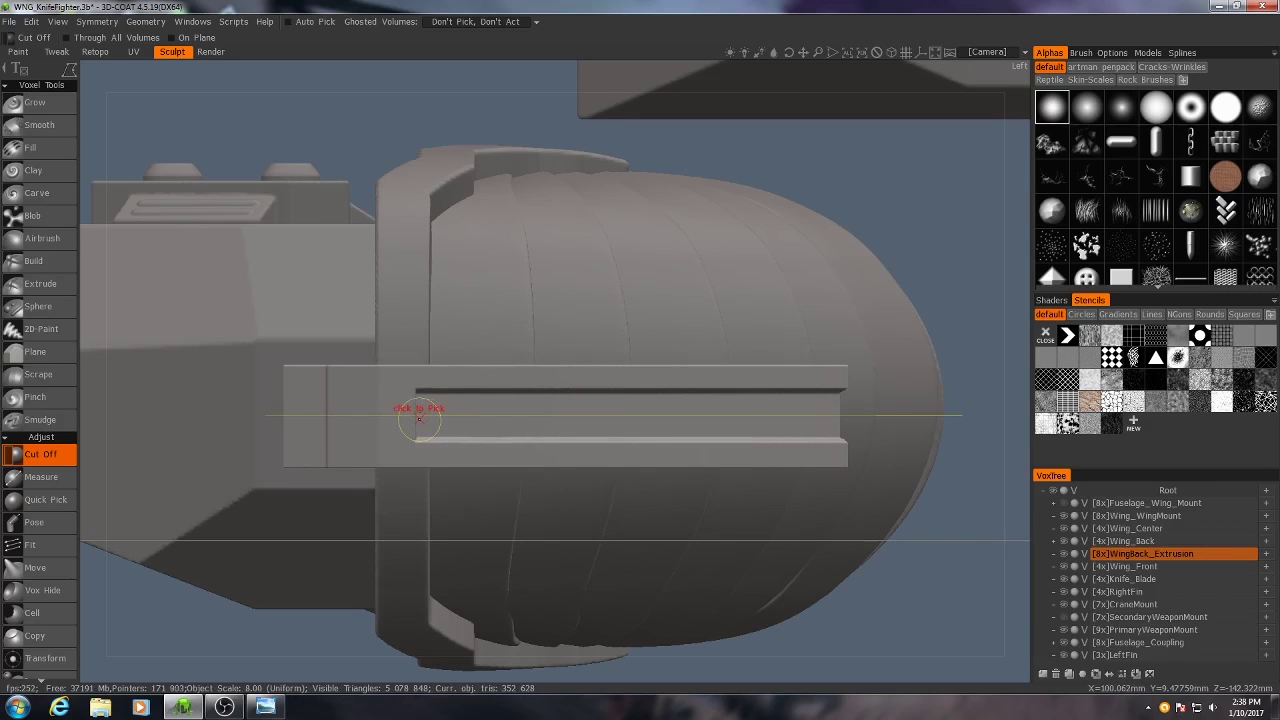
pyautogui.scroll(3, 417, 415)
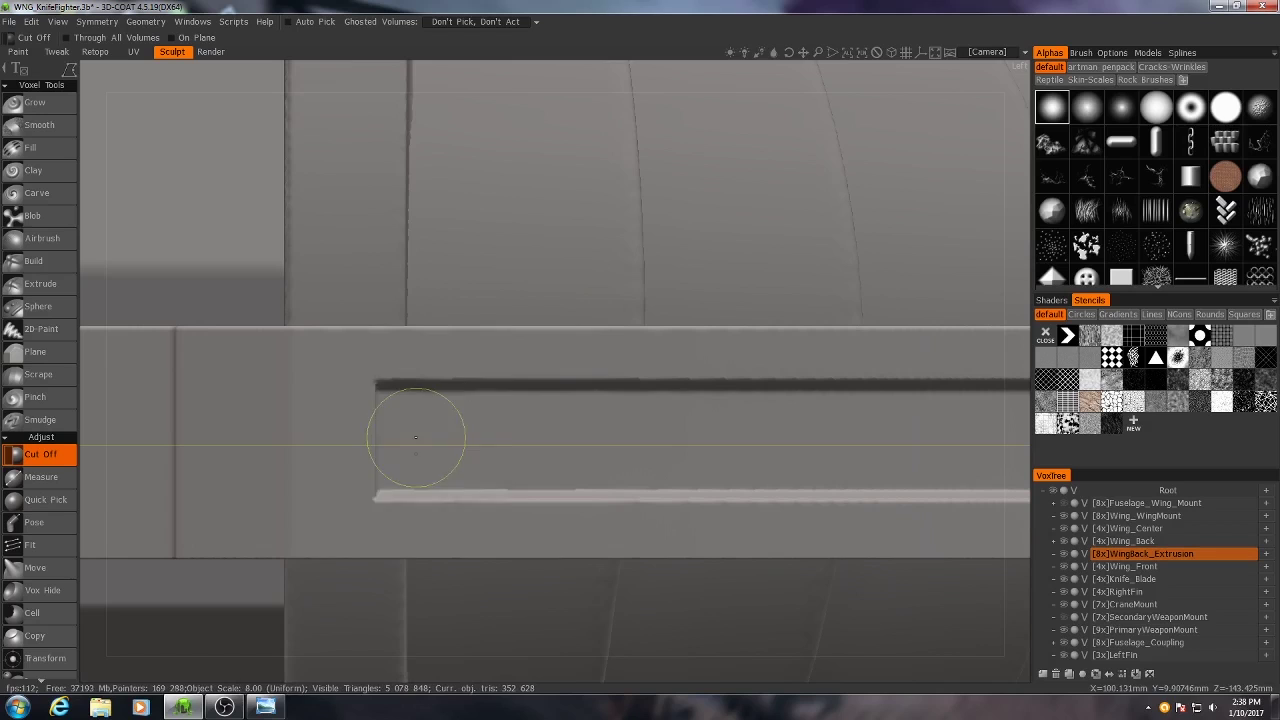
pyautogui.click(377, 444)
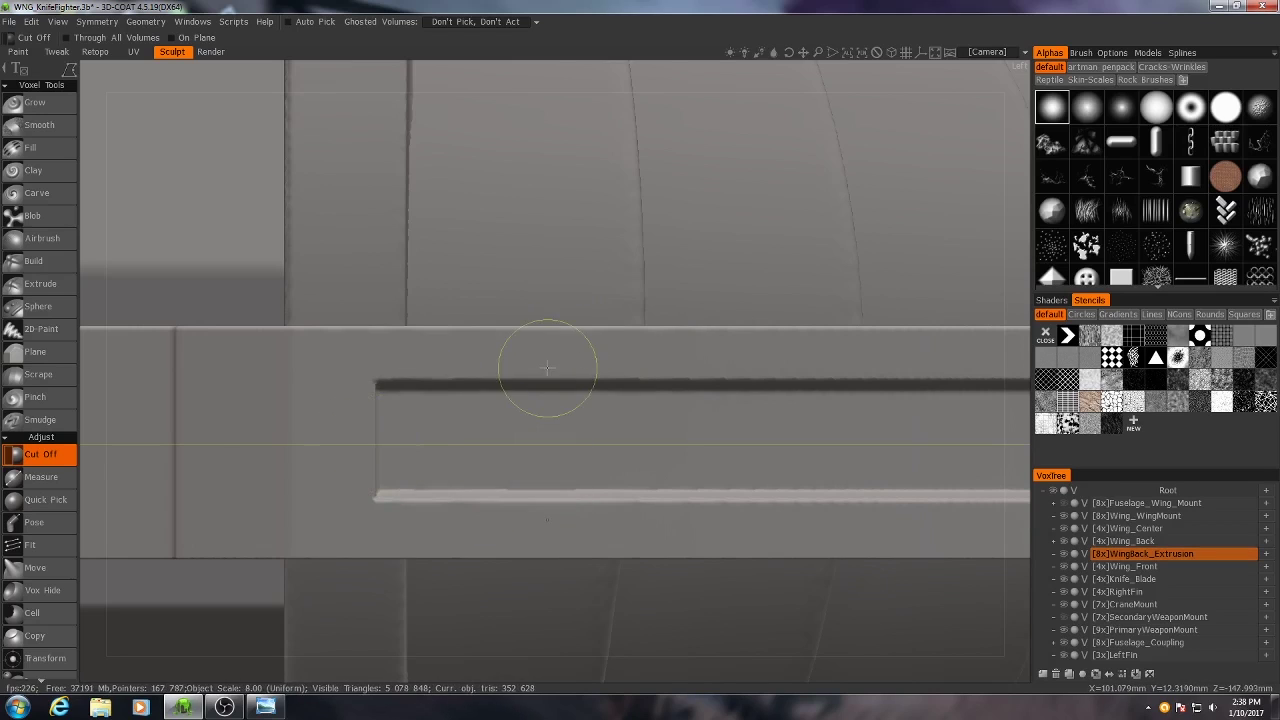
# Step: Start a cube primitive on the block and shrink it into a box about 1.95 × 8.12 × 2.29
pyautogui.keyDown('alt'); pyautogui.moveTo(548, 368); pyautogui.dragTo(490, 399); pyautogui.keyUp('alt')
pyautogui.keyDown('alt'); pyautogui.moveTo(490, 399); pyautogui.dragTo(613, 411, button='middle'); pyautogui.keyUp('alt')
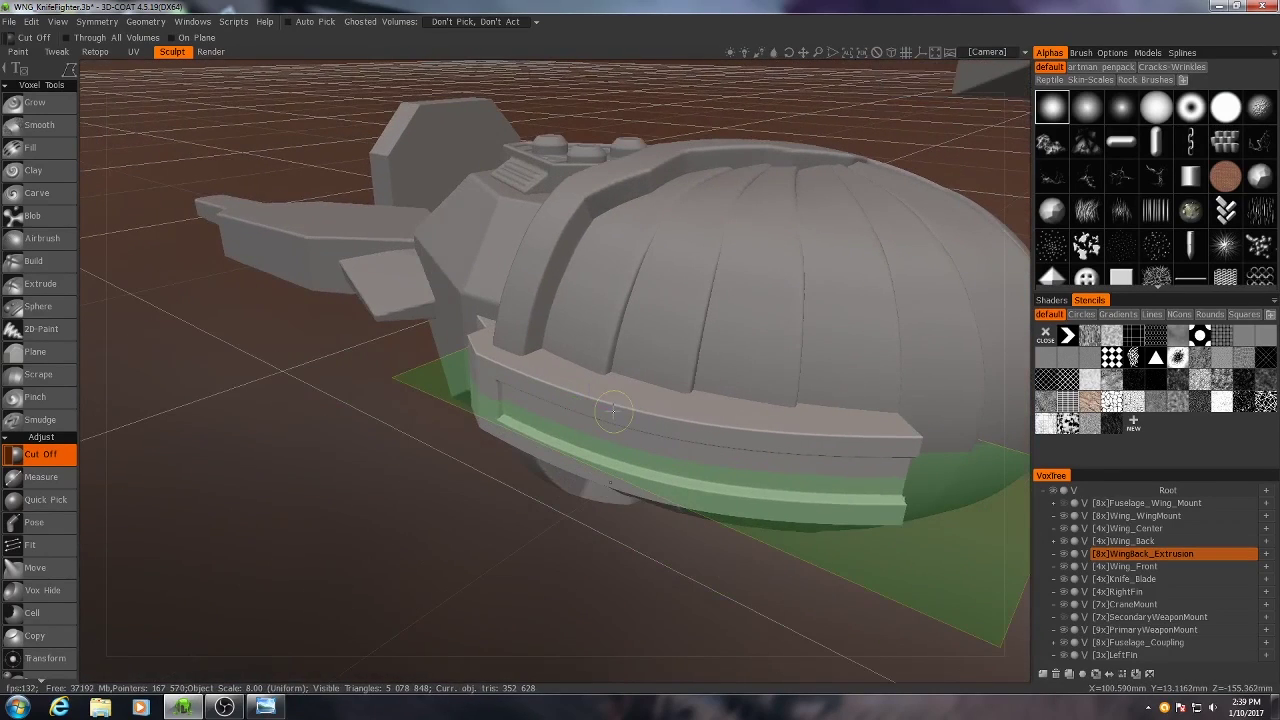
pyautogui.press('p')
pyautogui.keyDown('alt'); pyautogui.moveTo(700, 425); pyautogui.dragTo(672, 413); pyautogui.keyUp('alt')
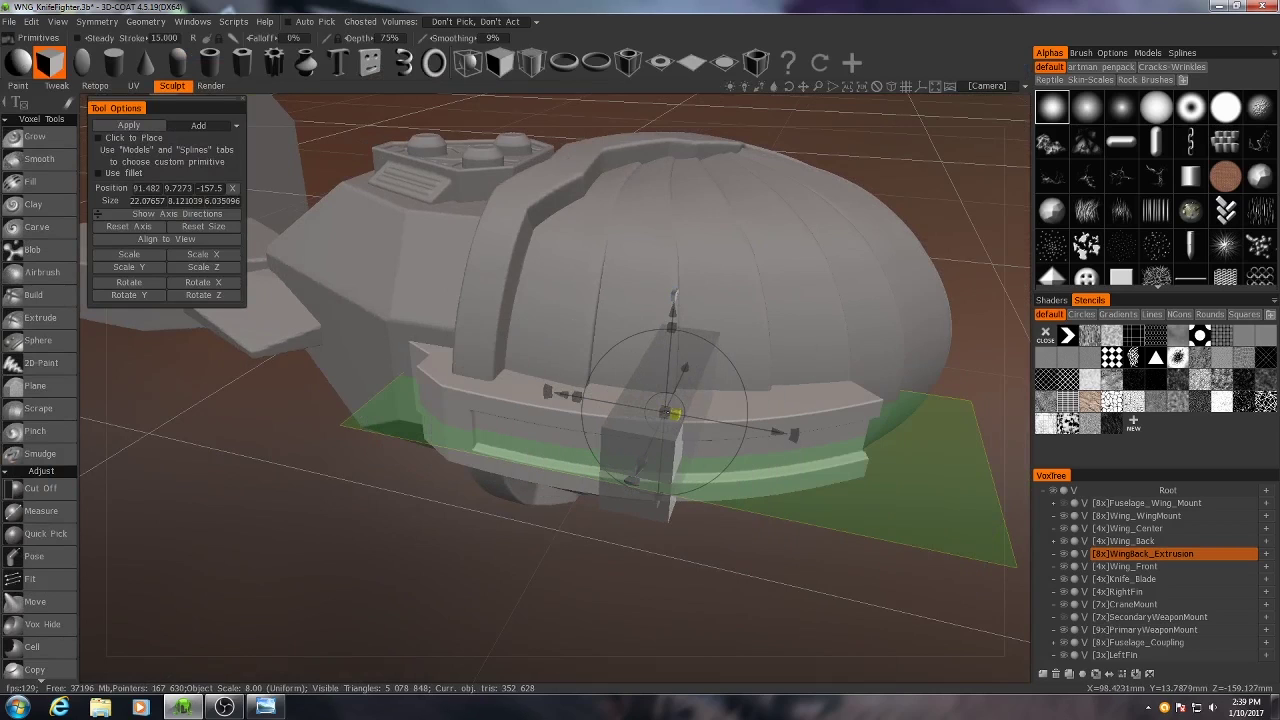
pyautogui.moveTo(668, 412); pyautogui.dragTo(653, 414)
pyautogui.moveTo(641, 461); pyautogui.dragTo(663, 416)
pyautogui.moveTo(749, 428); pyautogui.dragTo(716, 422)
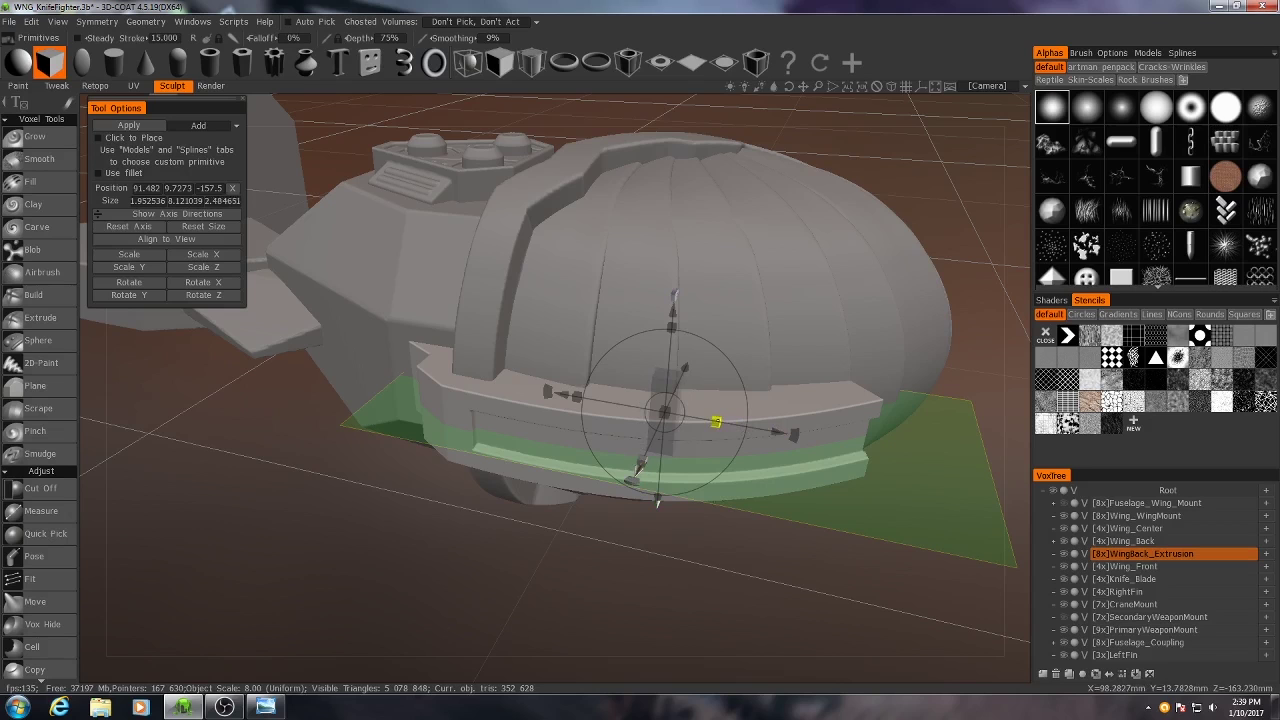
pyautogui.moveTo(638, 468); pyautogui.dragTo(629, 488)
# Step: Move the box onto the block's upper ledge against the first dome segment beside the band, at about 96.47, 13.59, -146.93
pyautogui.moveTo(767, 449); pyautogui.dragTo(668, 432)
pyautogui.moveTo(568, 309); pyautogui.dragTo(561, 286)
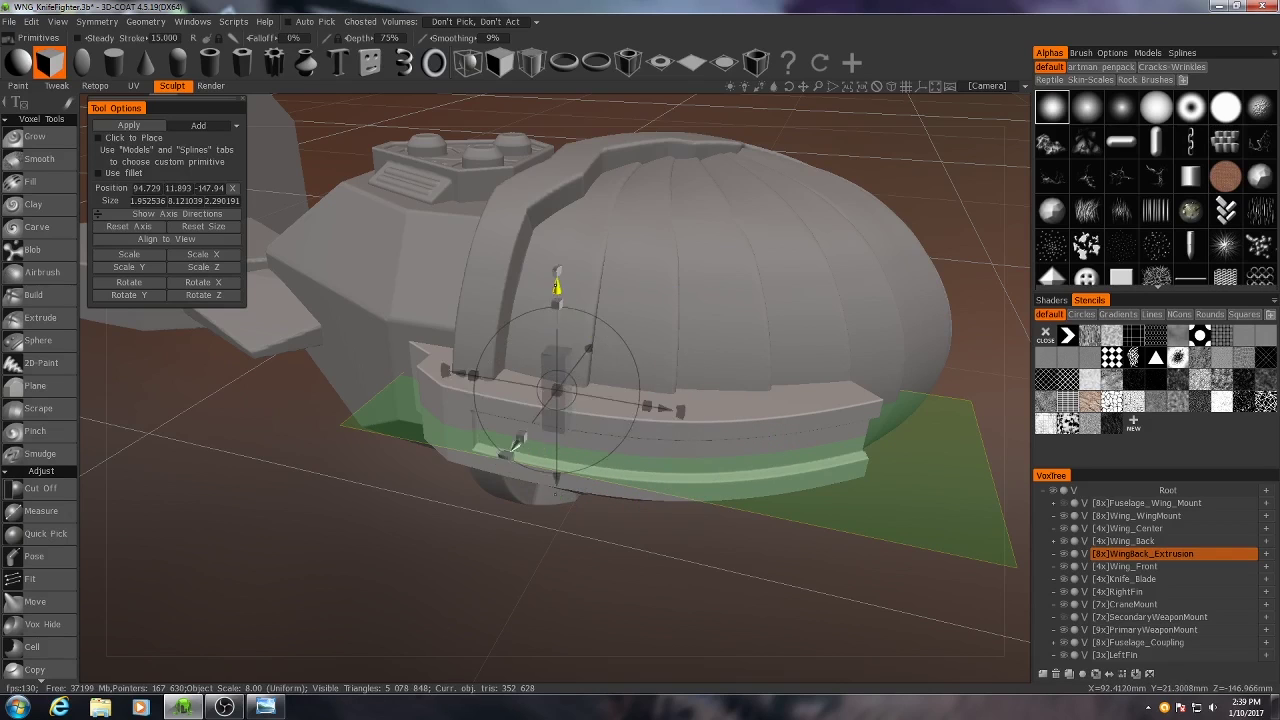
pyautogui.keyDown('alt'); pyautogui.moveTo(760, 335); pyautogui.dragTo(649, 271); pyautogui.keyUp('alt')
pyautogui.keyDown('alt'); pyautogui.moveTo(470, 350); pyautogui.dragTo(572, 516); pyautogui.keyUp('alt')
pyautogui.press('KP_7')
pyautogui.keyDown('alt'); pyautogui.moveTo(572, 516); pyautogui.dragTo(485, 524, button='middle'); pyautogui.keyUp('alt')
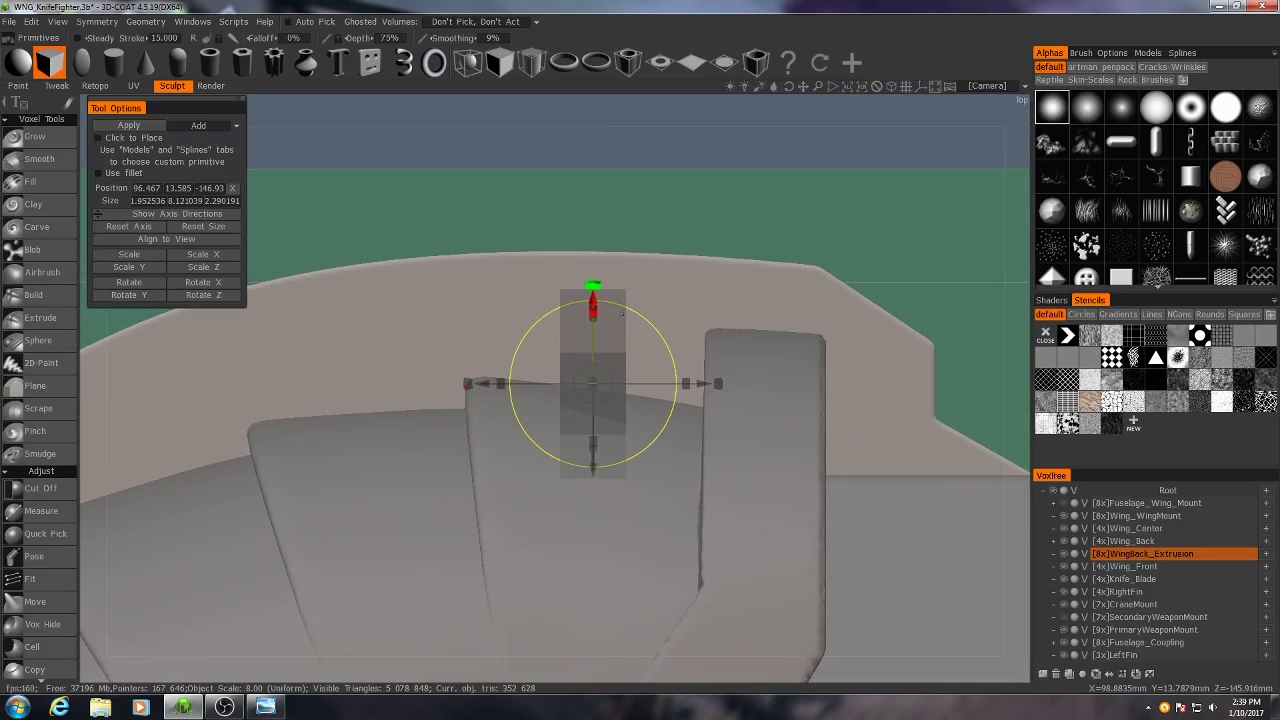
# Step: Inspect how the box sits between the block's ledge and the first dome segment, from above and at an angle
pyautogui.moveTo(622, 314); pyautogui.dragTo(410, 434)
pyautogui.press('KP_5')
pyautogui.keyDown('alt'); pyautogui.moveTo(410, 434); pyautogui.dragTo(628, 446, button='middle'); pyautogui.keyUp('alt')
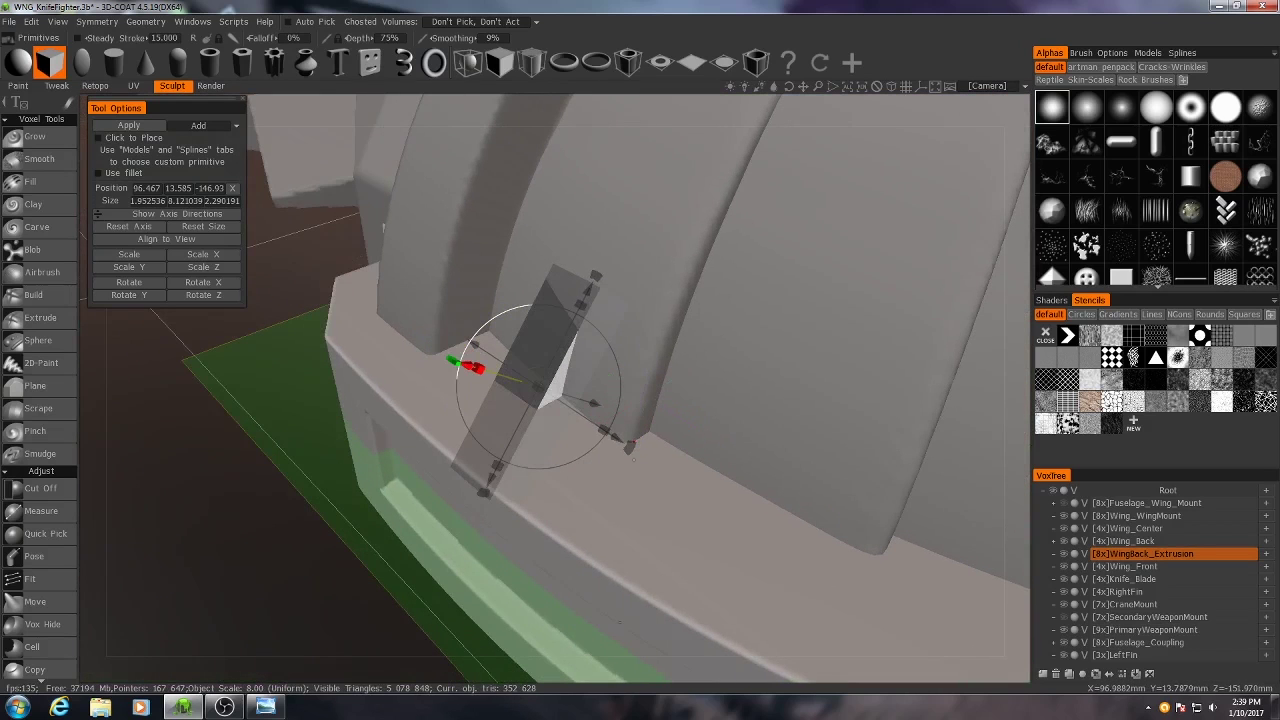
pyautogui.moveTo(630, 447)
pyautogui.mouseDown()
pyautogui.moveTo(617, 469)
pyautogui.moveTo(642, 424)
pyautogui.moveTo(653, 442)
pyautogui.mouseUp()
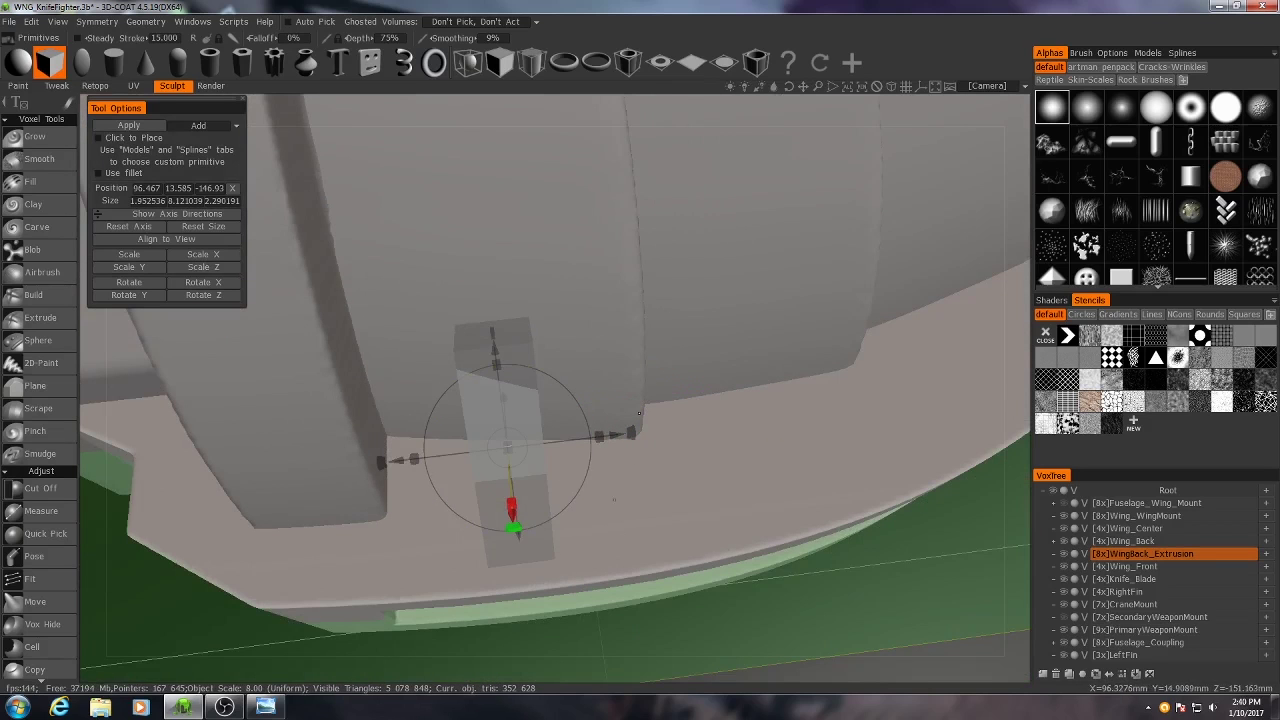
pyautogui.moveTo(613, 501); pyautogui.dragTo(478, 415, button='middle')
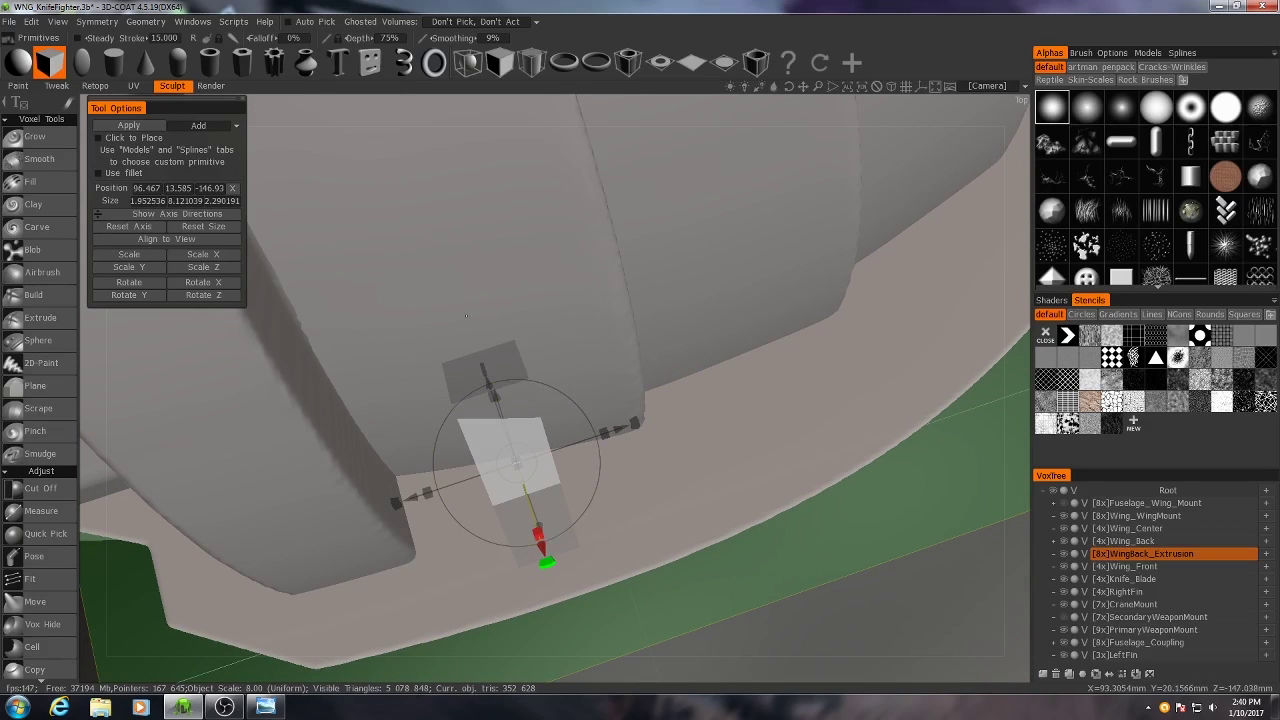
pyautogui.scroll(-1, 470, 395)
pyautogui.press('KP_7')
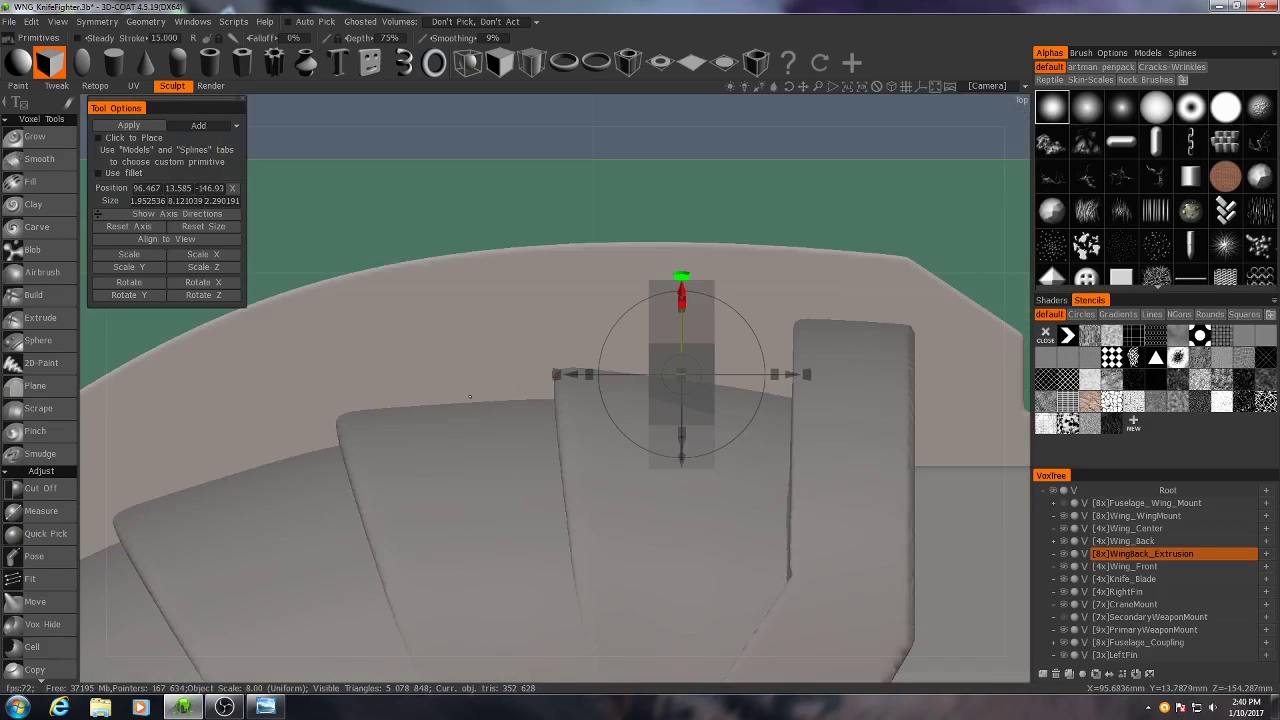
pyautogui.scroll(1, 436, 361)
pyautogui.moveTo(510, 320); pyautogui.dragTo(401, 362, button='middle')
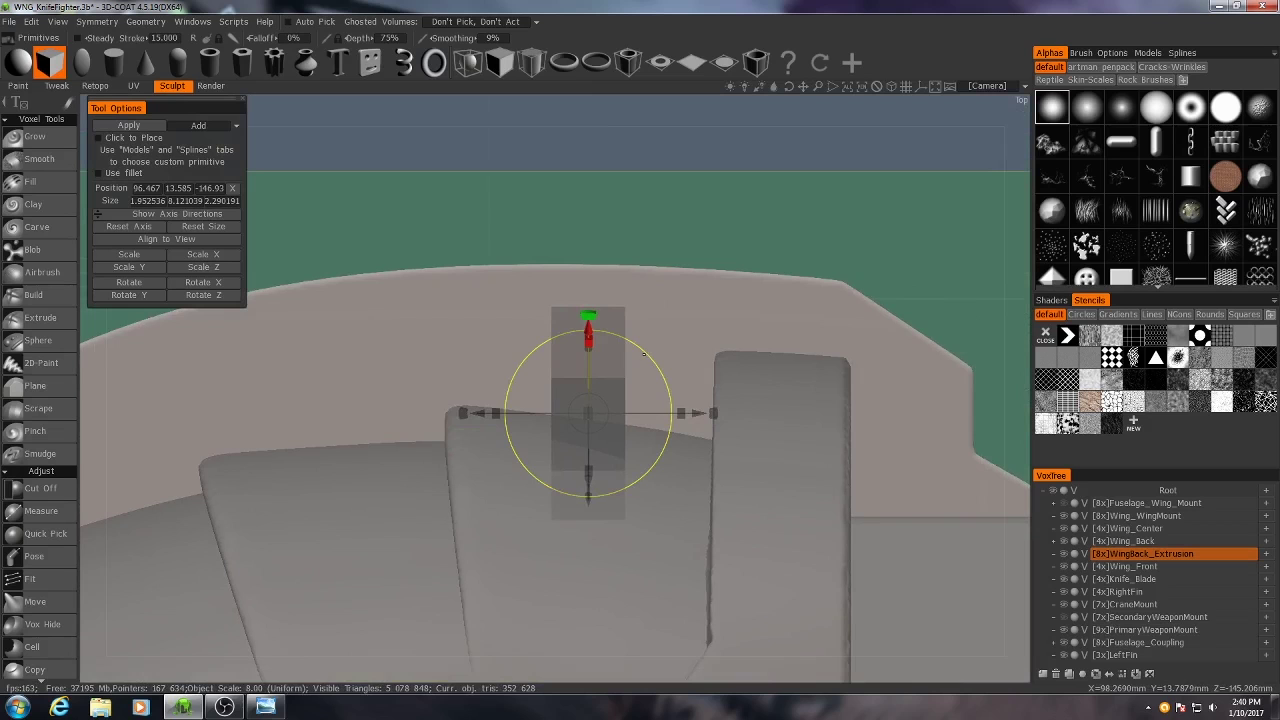
# Step: Try rotating the box in the top view to follow the first dome segment's edge, undo it, and recheck the fit
pyautogui.moveTo(644, 353); pyautogui.dragTo(653, 361)
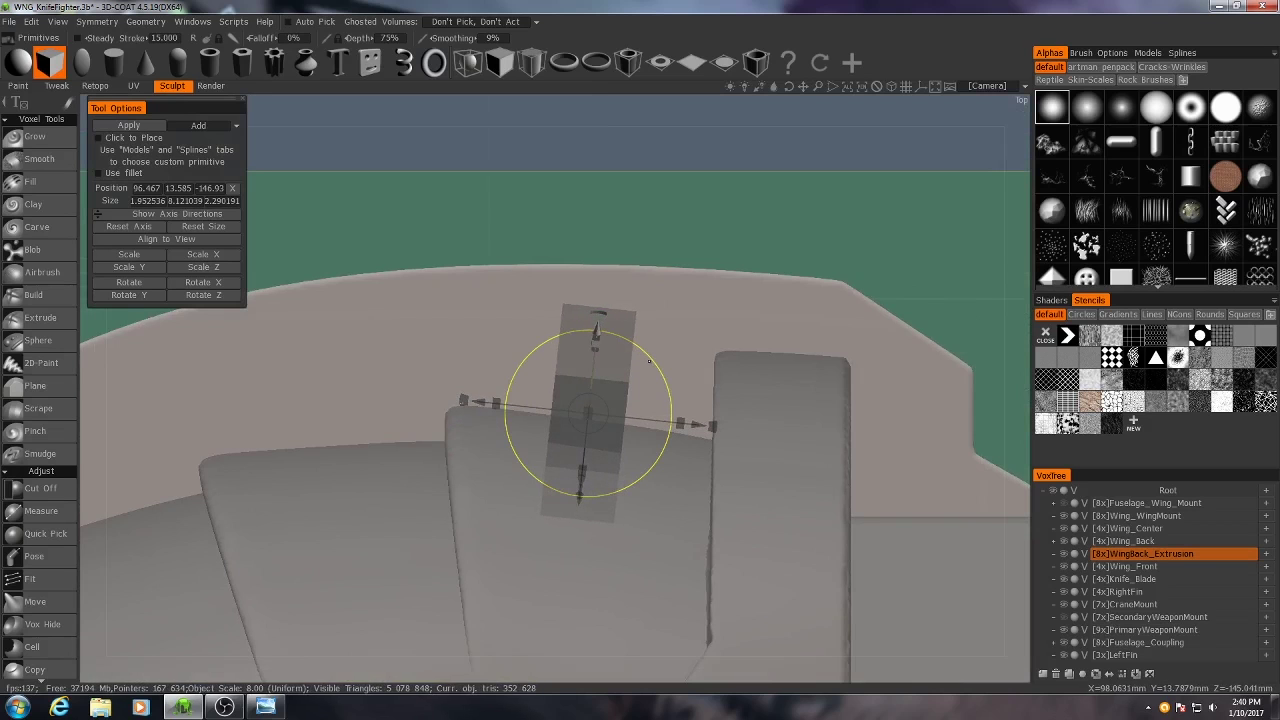
pyautogui.hotkey('ctrl', 'z')
pyautogui.moveTo(650, 362); pyautogui.dragTo(748, 365, button='middle')
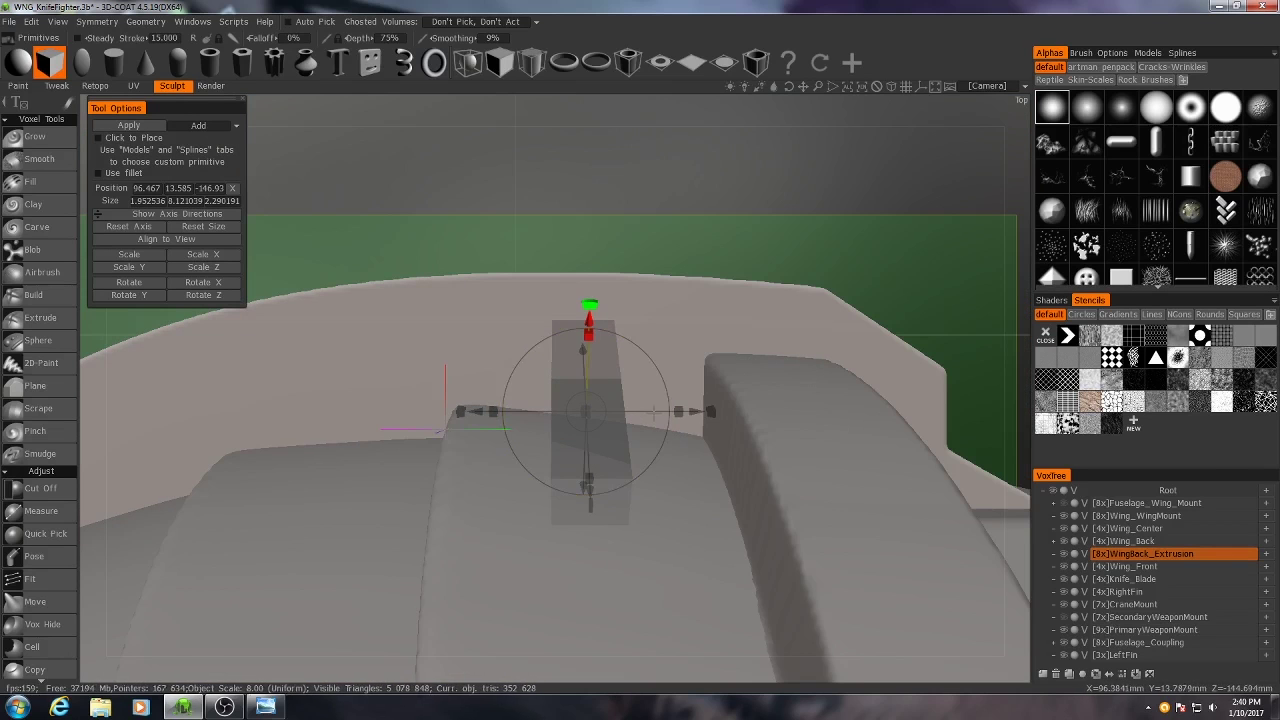
pyautogui.keyDown('alt'); pyautogui.moveTo(654, 413); pyautogui.dragTo(384, 414); pyautogui.keyUp('alt')
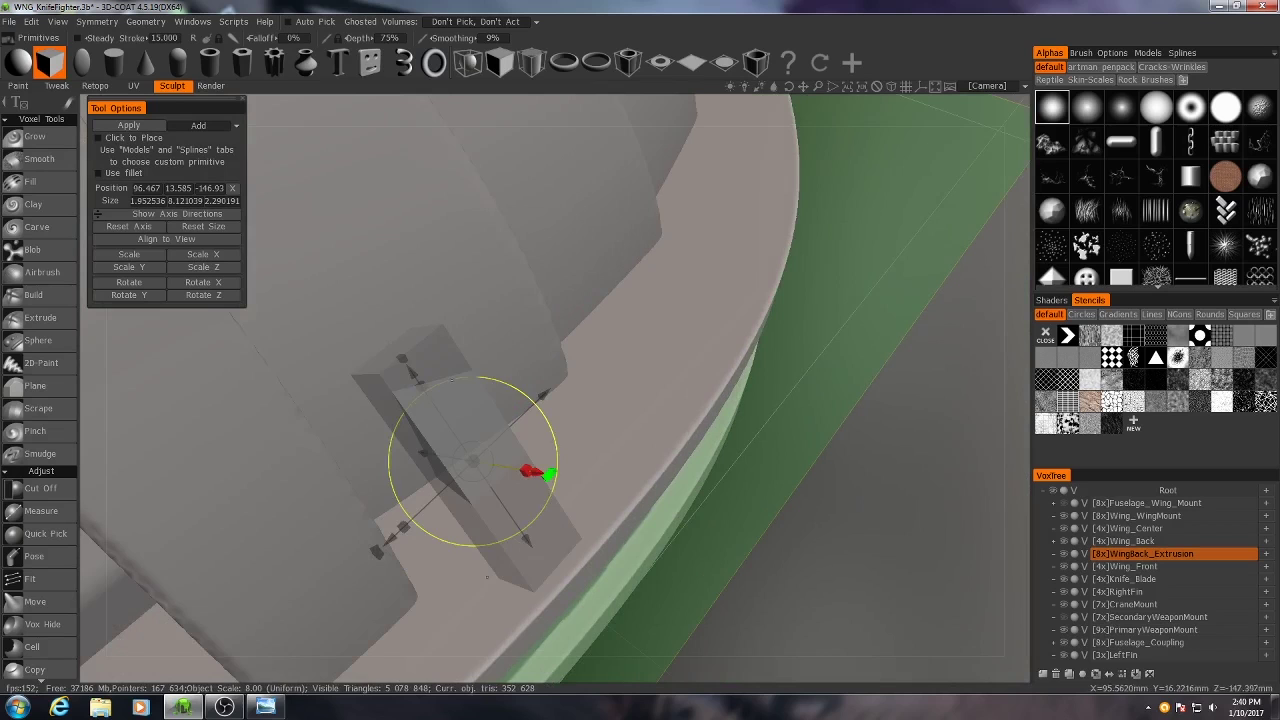
pyautogui.moveTo(546, 369); pyautogui.dragTo(449, 382, button='middle')
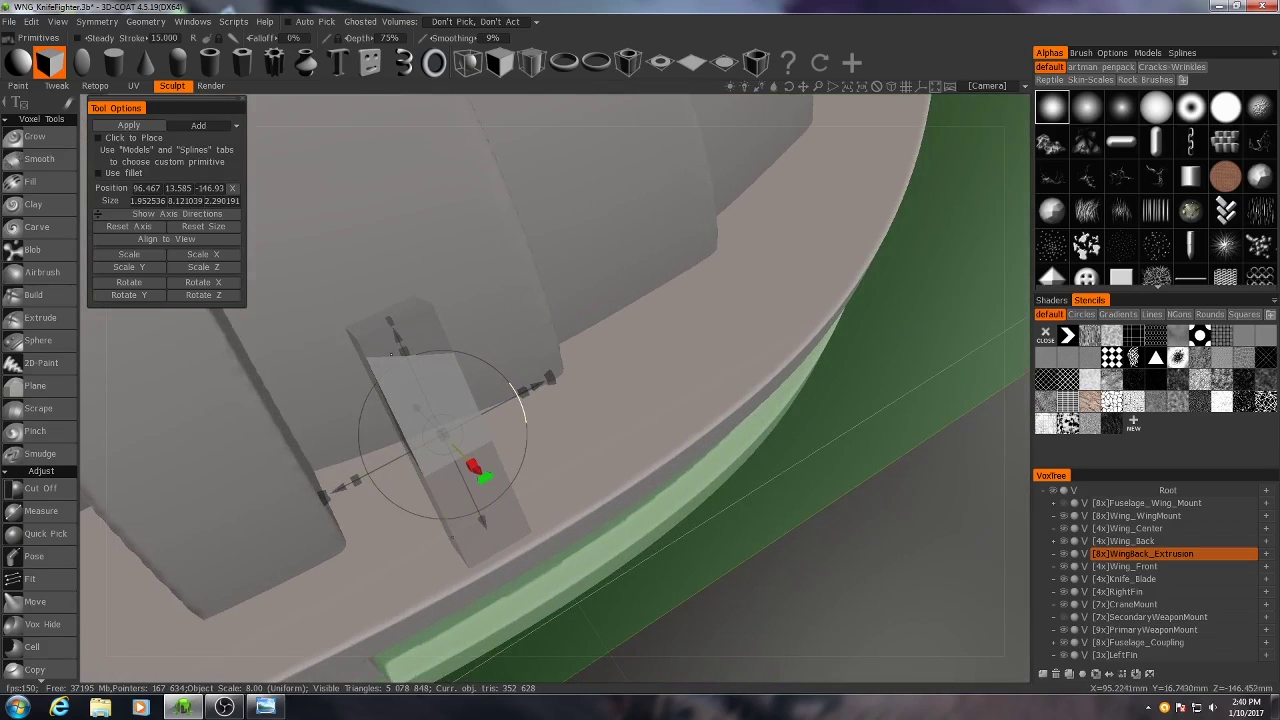
pyautogui.keyDown('alt'); pyautogui.moveTo(530, 344); pyautogui.dragTo(565, 309); pyautogui.keyUp('alt')
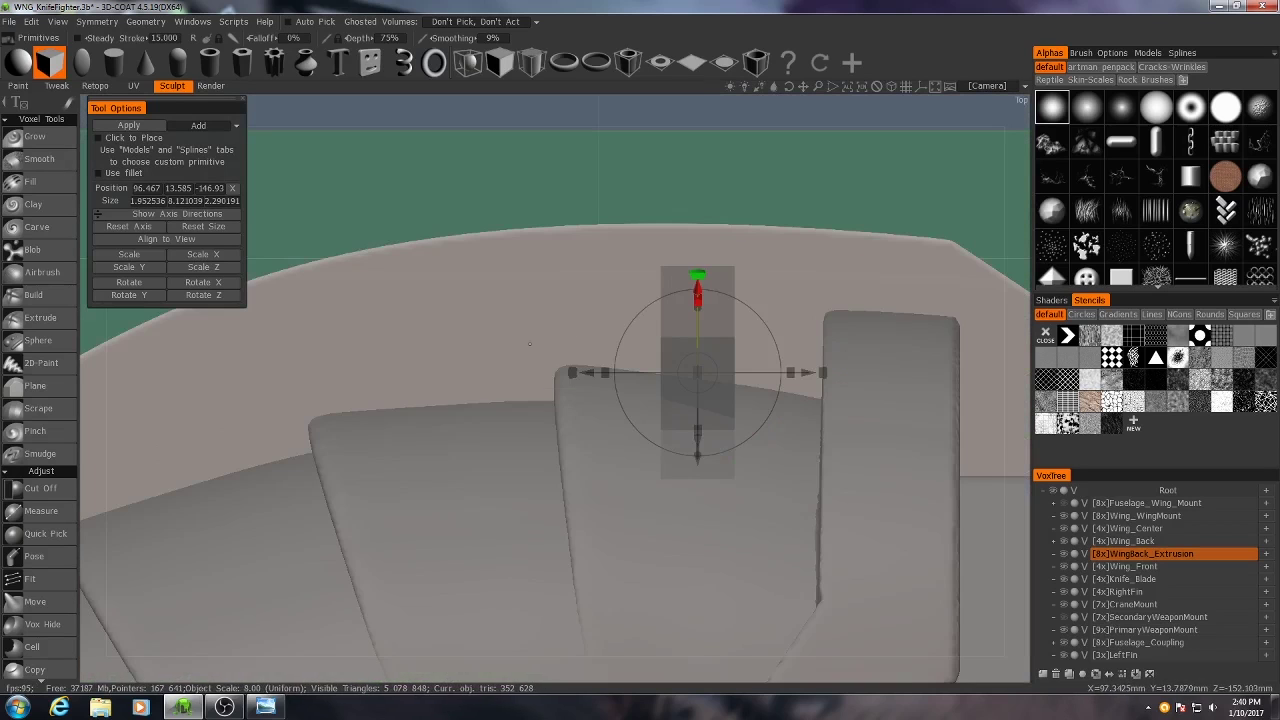
pyautogui.keyDown('alt'); pyautogui.moveTo(565, 309); pyautogui.dragTo(496, 312, button='middle'); pyautogui.keyUp('alt')
# Step: Rotate the box to match the first dome segment's edge, centre it on that segment at about 96.55, 13.59, -146.43, and add it
pyautogui.moveTo(692, 313); pyautogui.dragTo(694, 322)
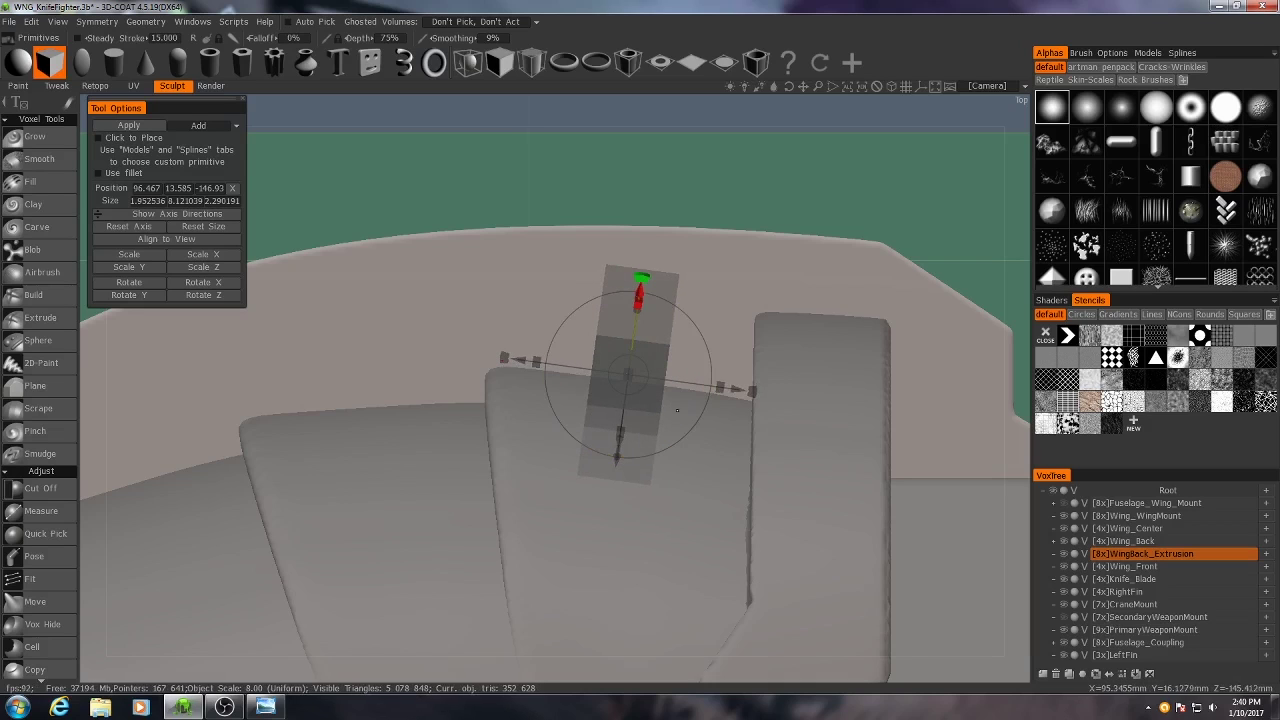
pyautogui.moveTo(644, 370); pyautogui.dragTo(661, 367)
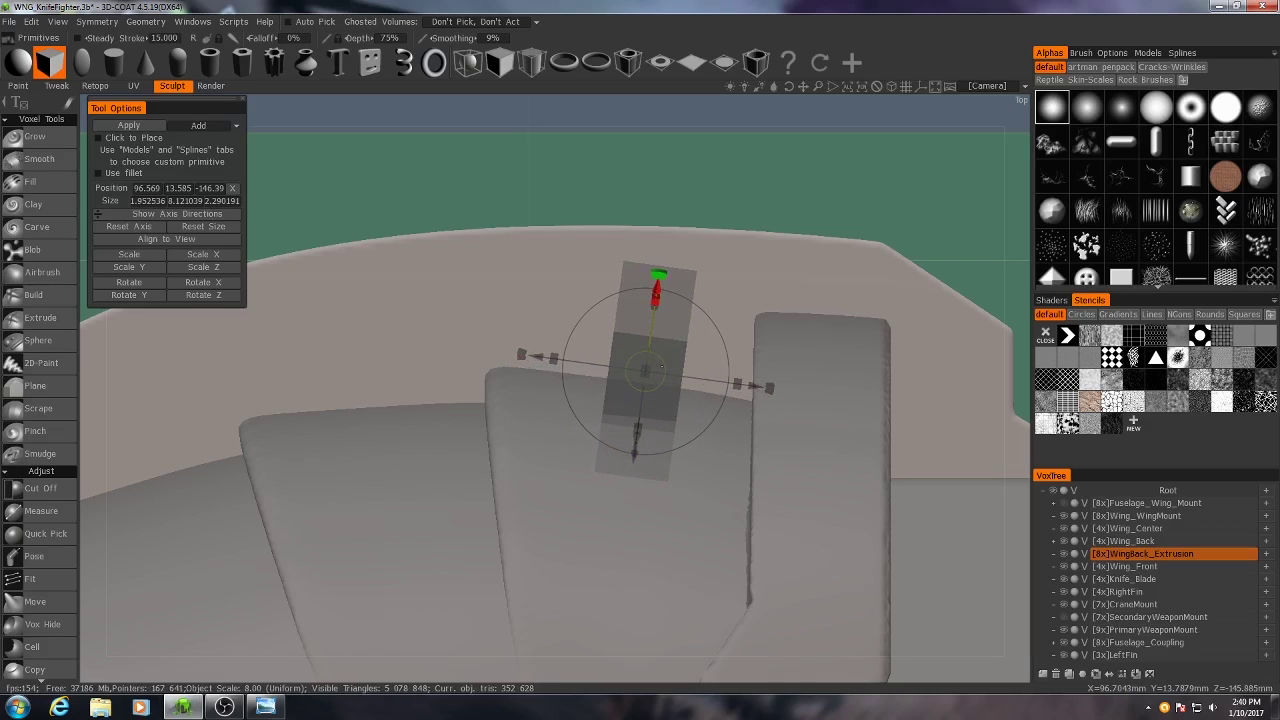
pyautogui.press('Return')
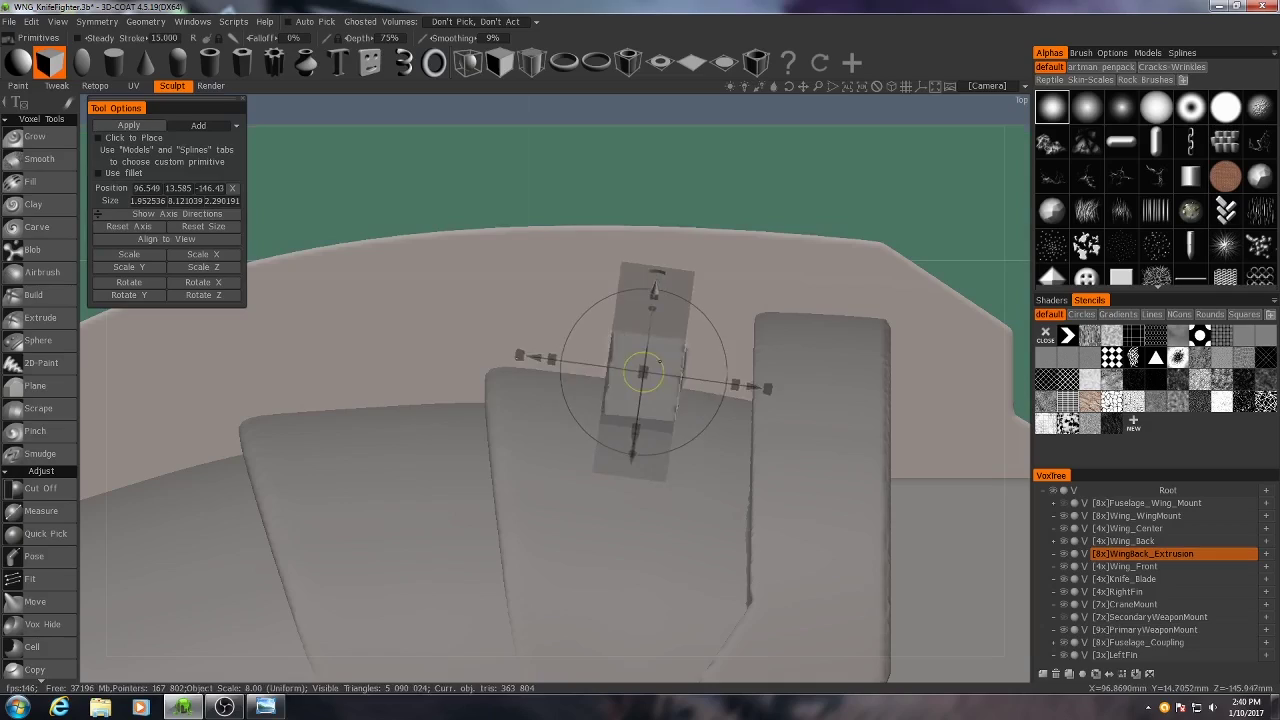
# Step: Move the box to the second dome segment, rotate it to match that segment's edge, and add it to the block
pyautogui.moveTo(662, 361); pyautogui.dragTo(408, 366)
pyautogui.moveTo(408, 366); pyautogui.dragTo(508, 355, button='middle')
pyautogui.moveTo(548, 308); pyautogui.dragTo(535, 297)
pyautogui.moveTo(502, 355); pyautogui.dragTo(494, 362)
pyautogui.press('Return')
# Step: Add a third box on the next dome segment, rotated to its edge, at about 93.34, 13.59, -161.53
pyautogui.moveTo(494, 362); pyautogui.dragTo(343, 412)
pyautogui.moveTo(343, 412); pyautogui.dragTo(600, 322, button='middle')
pyautogui.moveTo(600, 306); pyautogui.dragTo(588, 295)
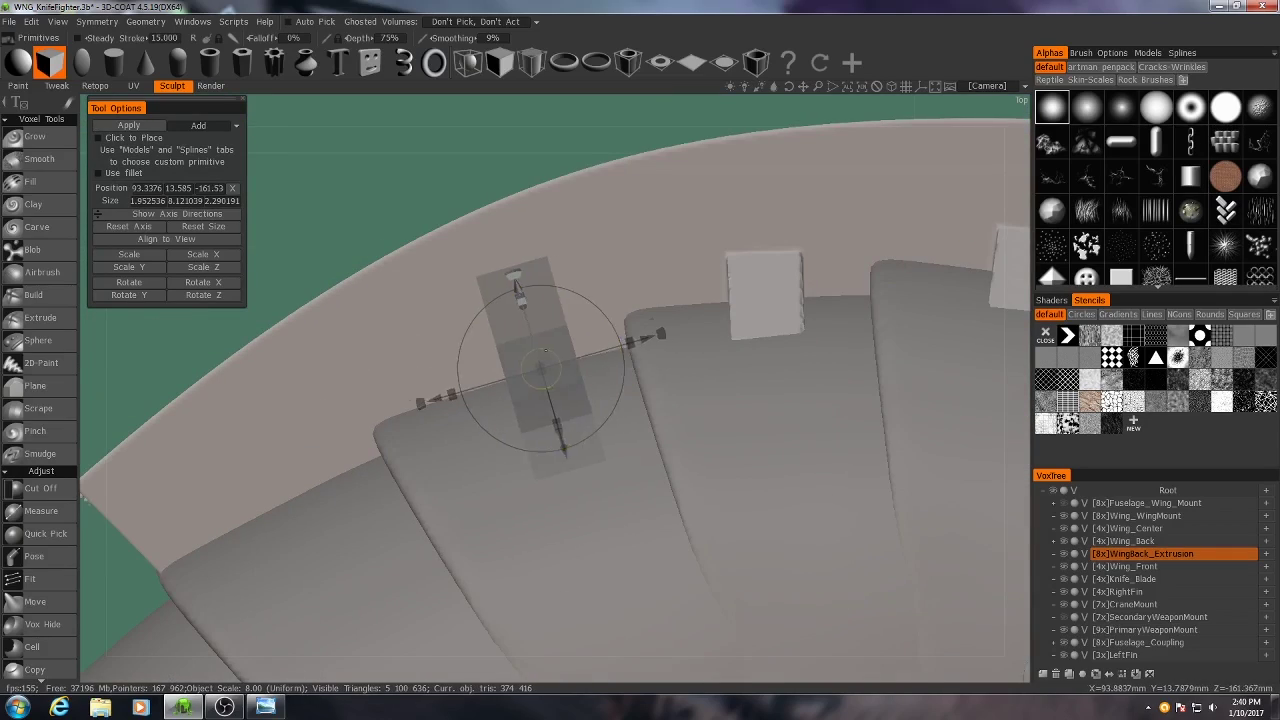
pyautogui.press('Return')
# Step: Add a fourth box on the dome segment nearest the tip, aligned to its edge, at about 89.28, 13.59, -169.97
pyautogui.moveTo(543, 363); pyautogui.dragTo(268, 490)
pyautogui.moveTo(268, 490); pyautogui.dragTo(370, 417, button='middle')
pyautogui.moveTo(436, 371); pyautogui.dragTo(592, 339)
pyautogui.press('Return')
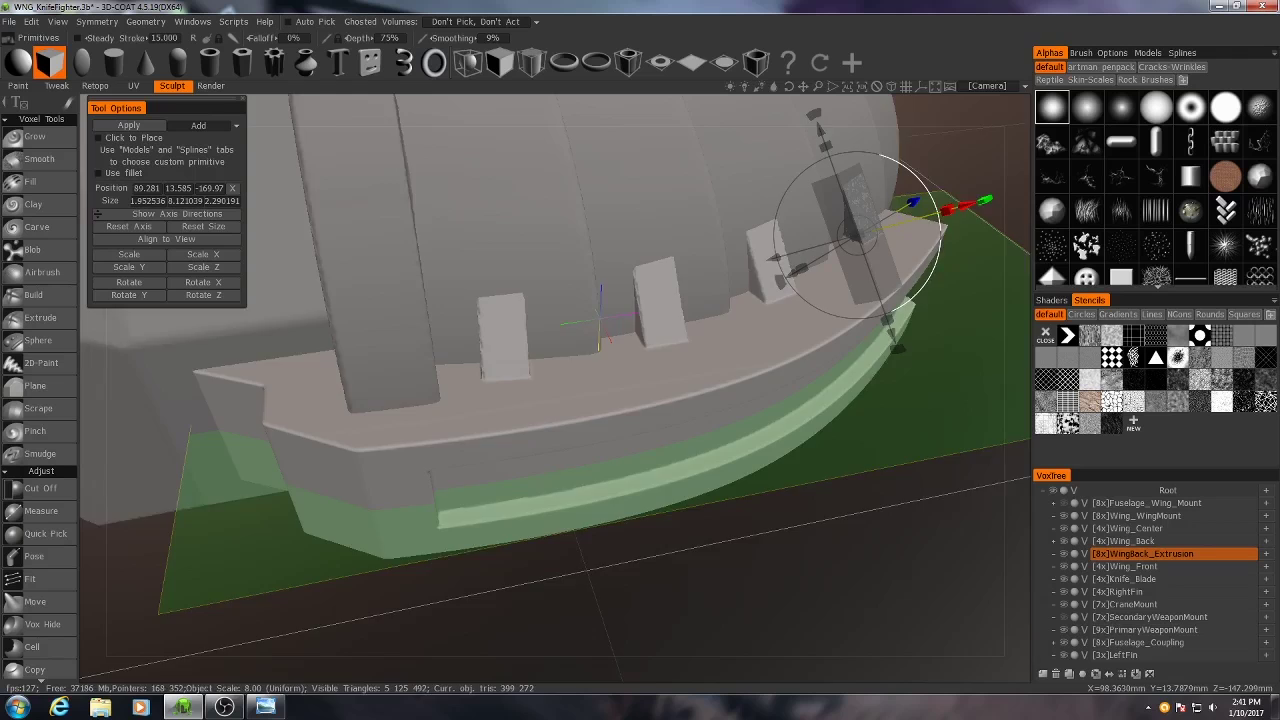
# Step: Reset the box's axes, move it to the block's outer rim at about 100.67, 13.48, -145.30, and resize it to about 1.95 × 1.20 × 3.62
pyautogui.moveTo(599, 322); pyautogui.dragTo(536, 434, button='middle')
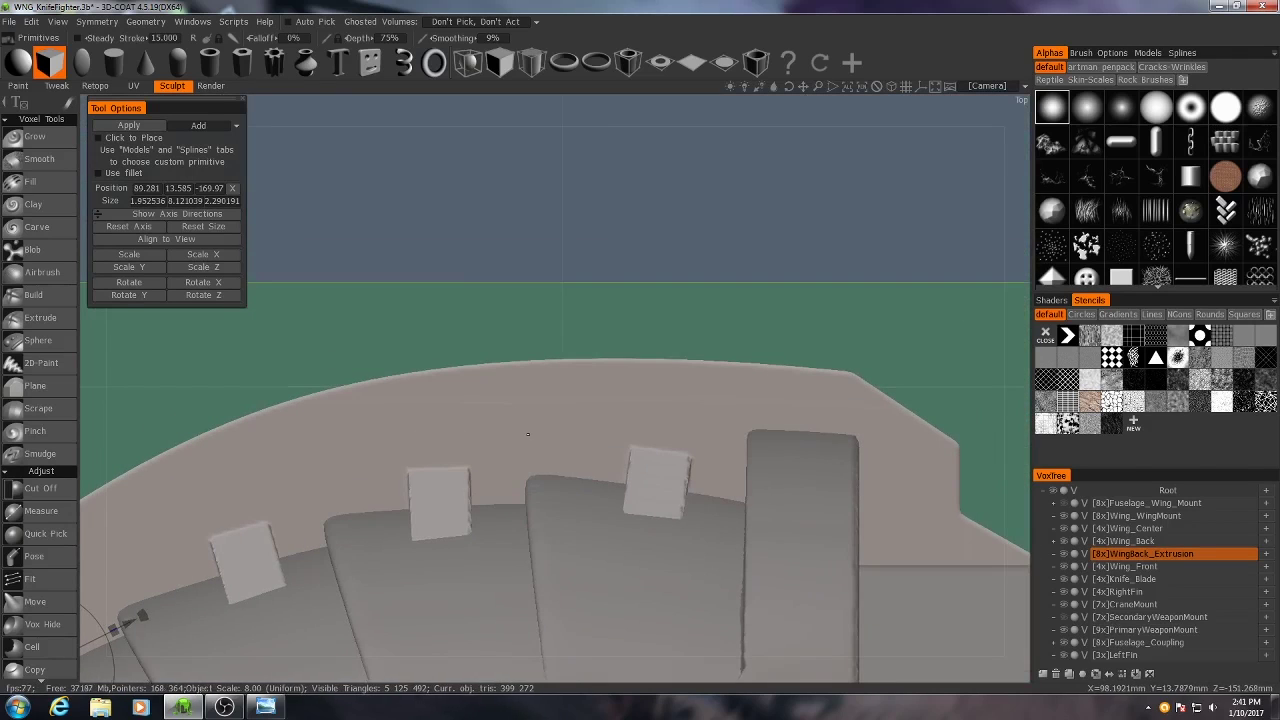
pyautogui.keyDown('alt'); pyautogui.moveTo(528, 434); pyautogui.dragTo(510, 395, button='right'); pyautogui.keyUp('alt')
pyautogui.keyDown('alt'); pyautogui.moveTo(510, 395); pyautogui.dragTo(711, 326, button='middle'); pyautogui.keyUp('alt')
pyautogui.keyDown('alt'); pyautogui.moveTo(711, 326); pyautogui.dragTo(620, 330); pyautogui.keyUp('alt')
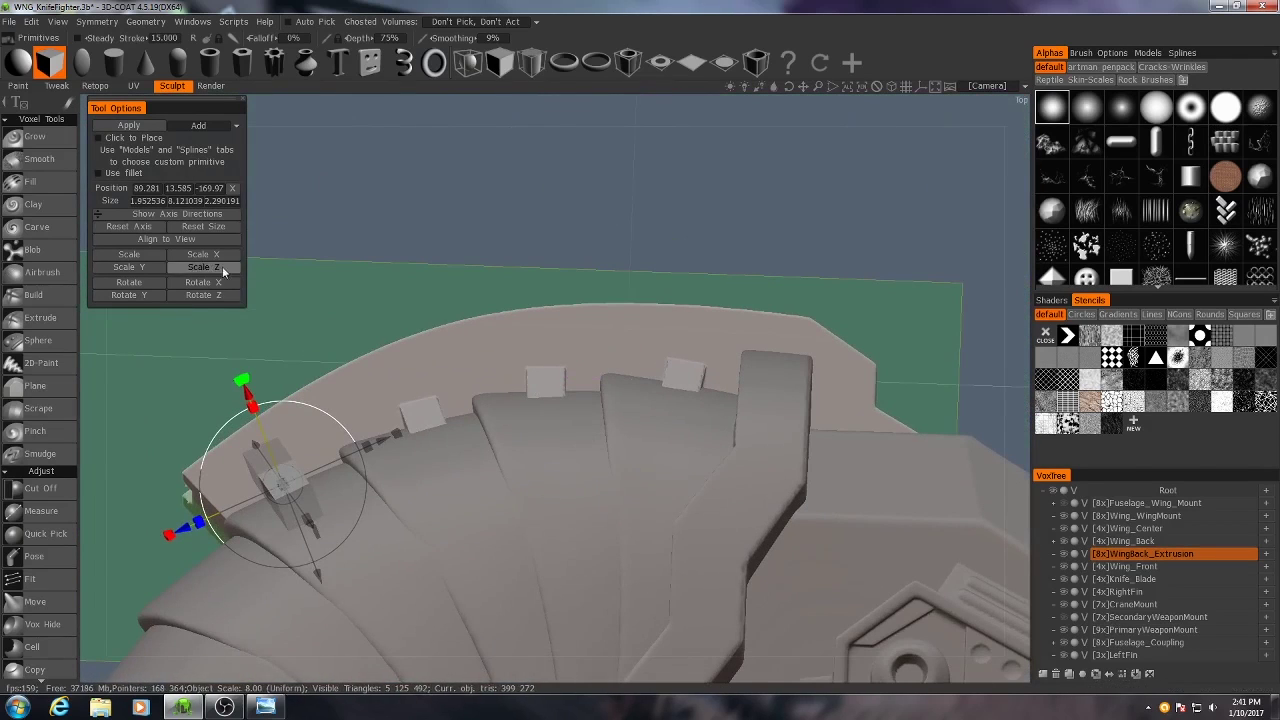
pyautogui.click(130, 228)
pyautogui.moveTo(283, 484); pyautogui.dragTo(571, 314)
pyautogui.keyDown('alt'); pyautogui.moveTo(571, 400); pyautogui.dragTo(534, 345); pyautogui.keyUp('alt')
pyautogui.keyDown('alt'); pyautogui.moveTo(534, 345); pyautogui.dragTo(540, 480); pyautogui.keyUp('alt')
pyautogui.moveTo(500, 322); pyautogui.dragTo(657, 309)
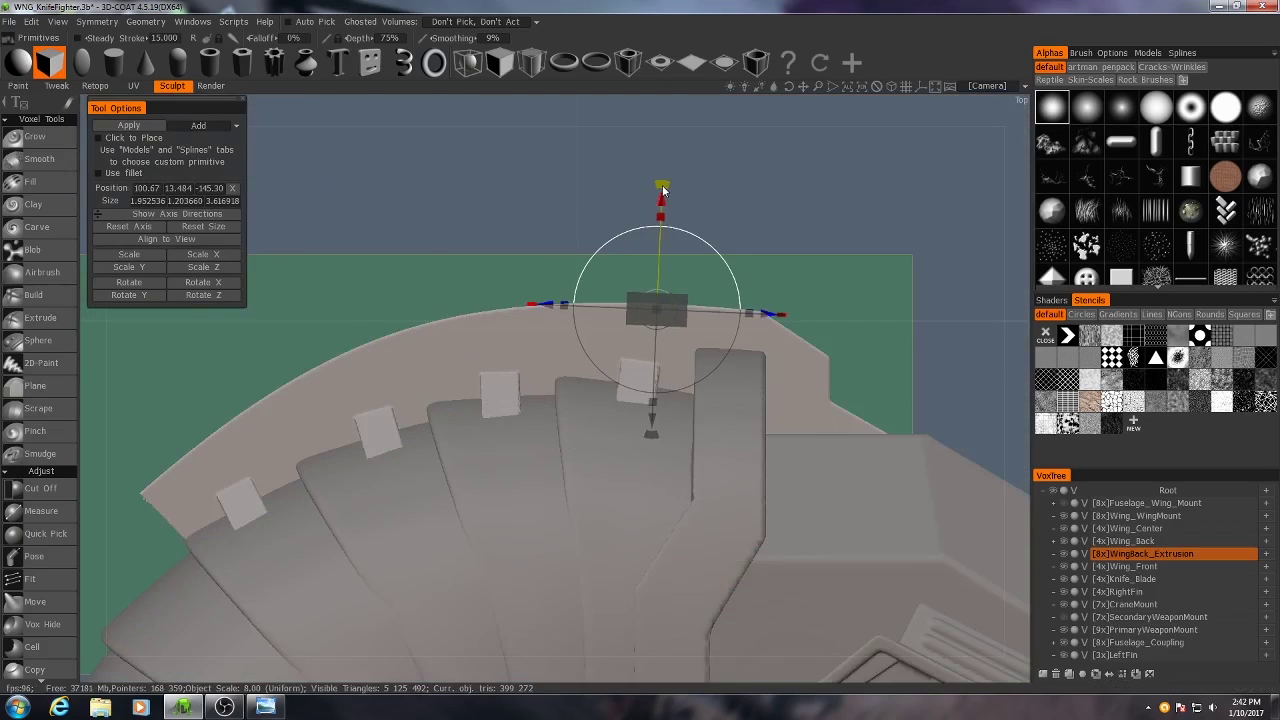
# Step: Narrow the box to about 1.57 and seat it on the rim's upper edge at about 100.39, 13.36, -145.31
pyautogui.moveTo(663, 188); pyautogui.dragTo(665, 152)
pyautogui.keyDown('alt'); pyautogui.moveTo(709, 440); pyautogui.dragTo(635, 438); pyautogui.keyUp('alt')
pyautogui.moveTo(586, 346); pyautogui.dragTo(578, 347)
pyautogui.moveTo(492, 243); pyautogui.dragTo(492, 249)
pyautogui.moveTo(591, 347); pyautogui.dragTo(600, 346)
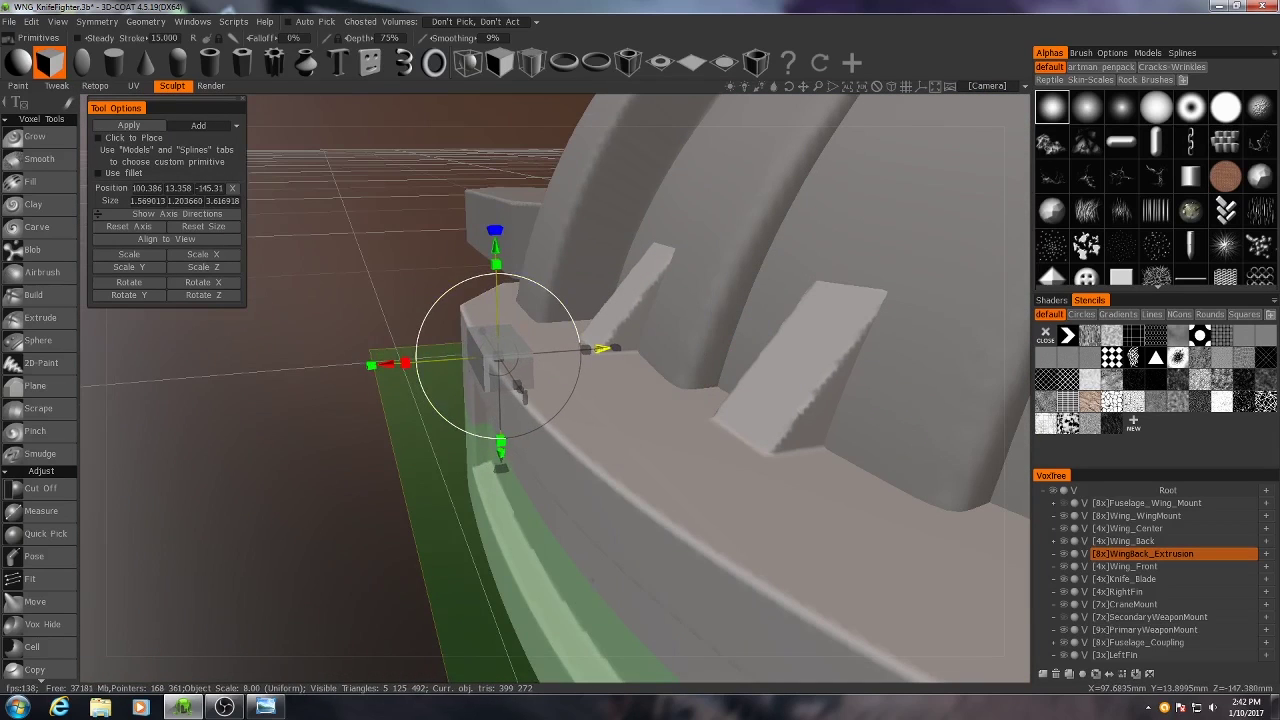
# Step: Enable the fillet on the rim box and enlarge it to about 1.77 × 1.35 × 3.80
pyautogui.keyDown('alt'); pyautogui.moveTo(648, 478); pyautogui.dragTo(709, 436); pyautogui.keyUp('alt')
pyautogui.moveTo(709, 436); pyautogui.dragTo(570, 648, button='middle')
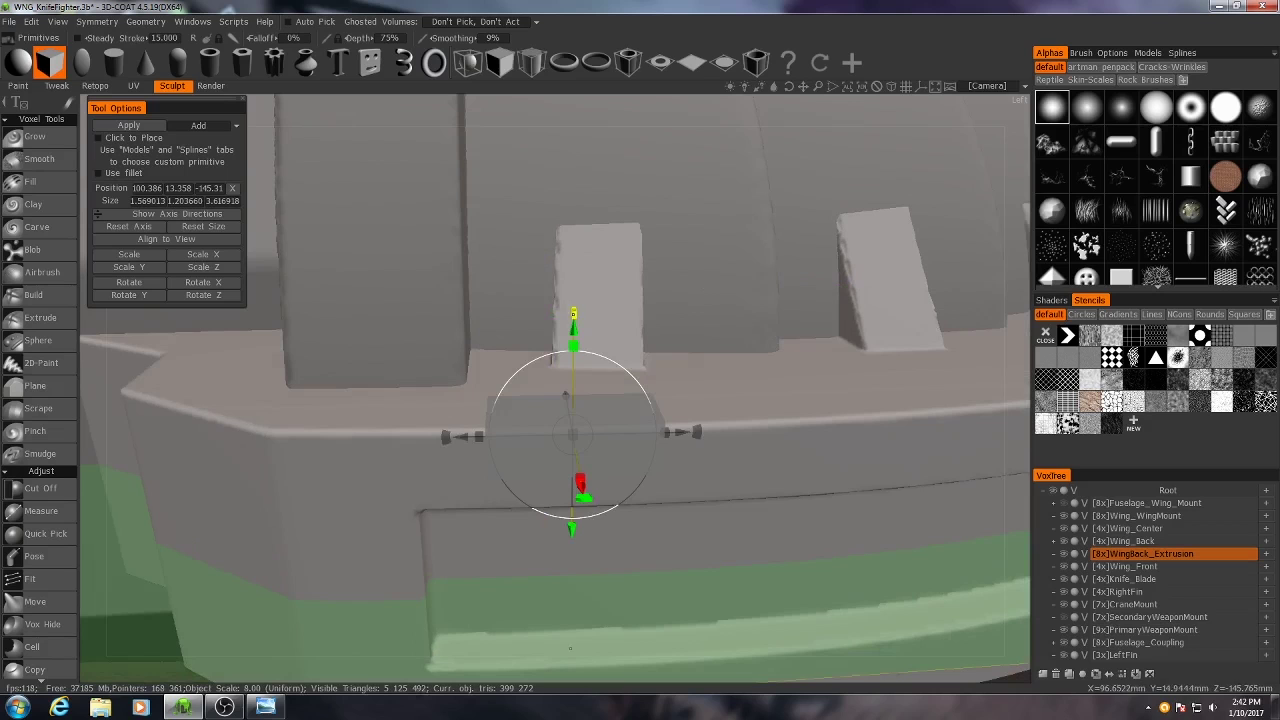
pyautogui.keyDown('alt'); pyautogui.moveTo(588, 274); pyautogui.dragTo(777, 289); pyautogui.keyUp('alt')
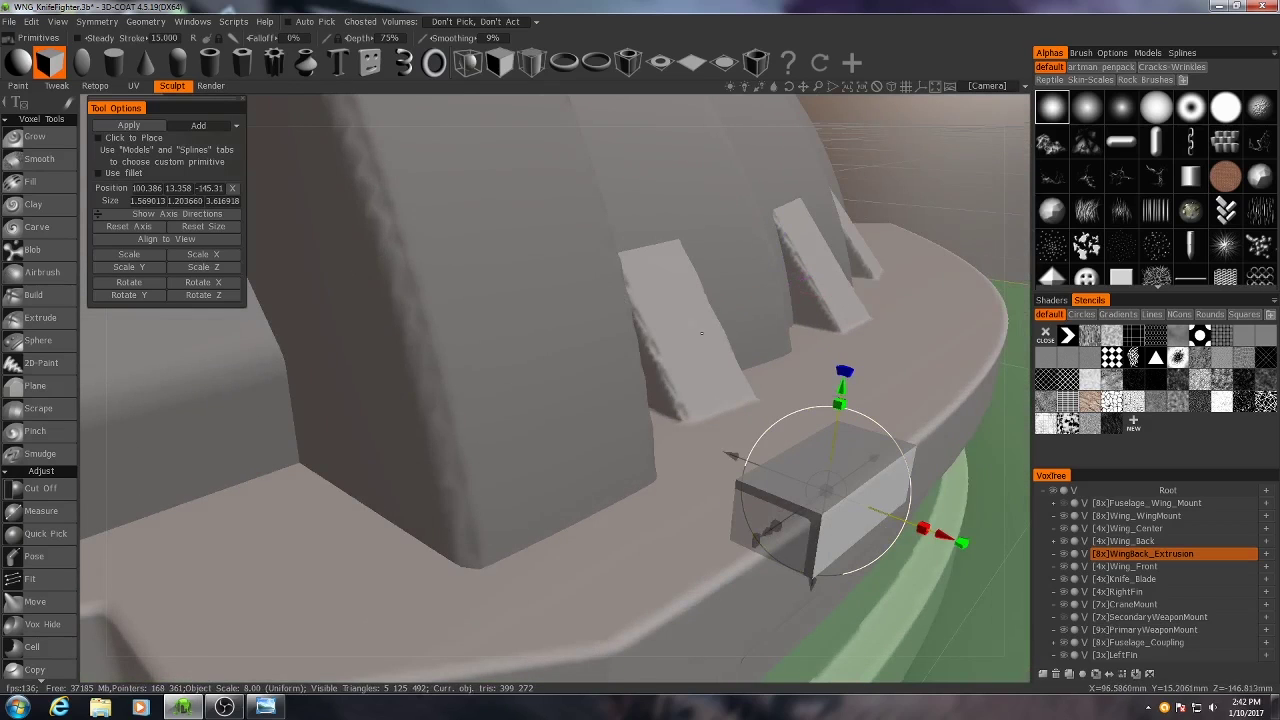
pyautogui.moveTo(736, 332); pyautogui.dragTo(669, 265, button='middle')
pyautogui.moveTo(745, 345); pyautogui.dragTo(471, 291, button='middle')
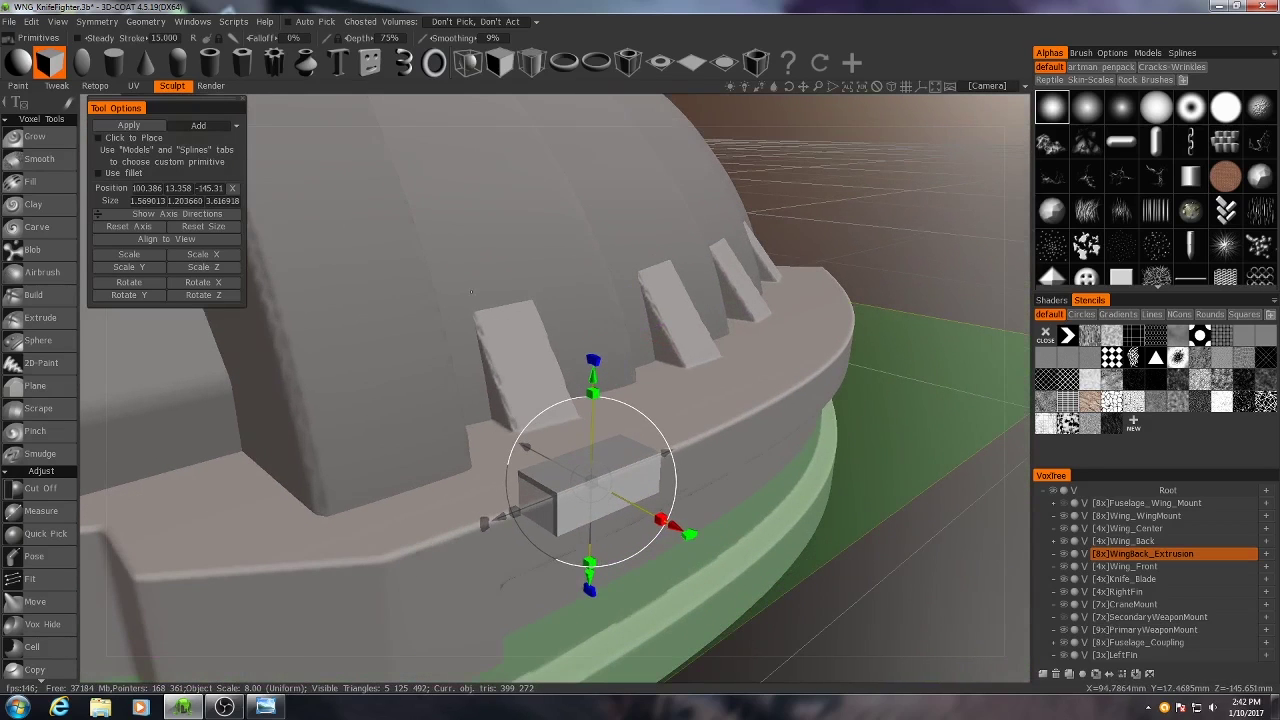
pyautogui.click(99, 173)
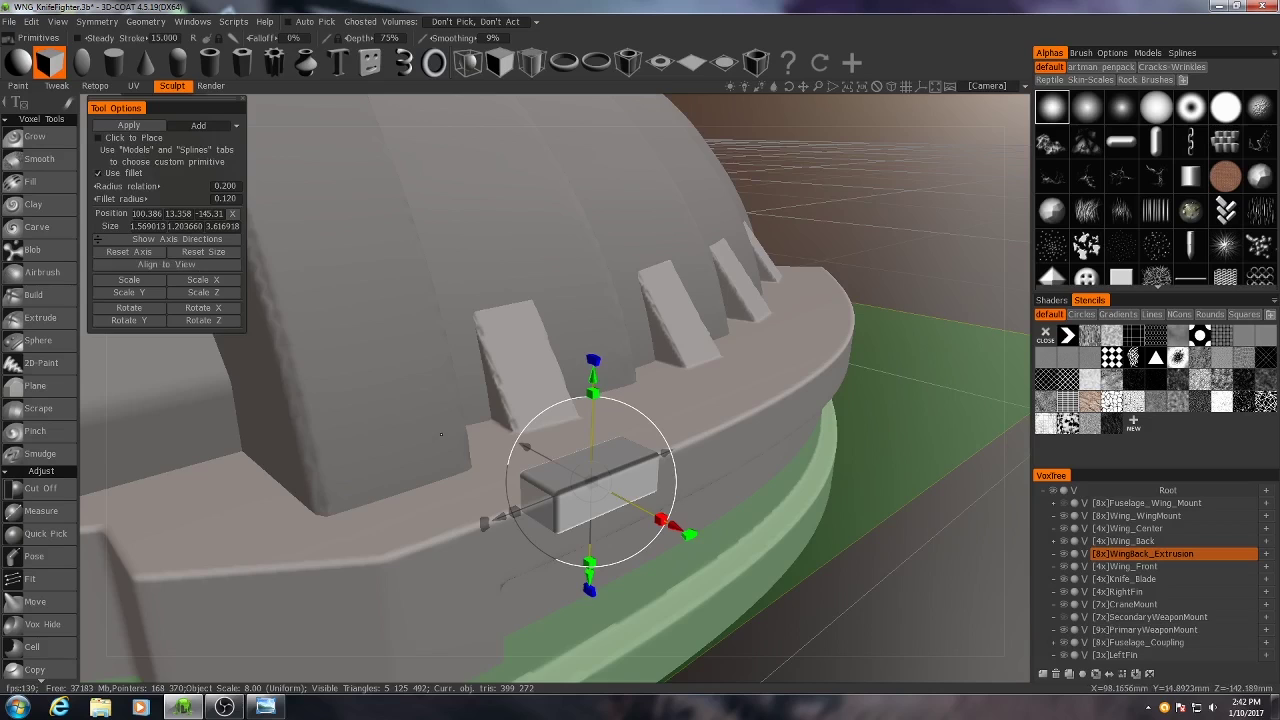
pyautogui.keyDown('alt'); pyautogui.moveTo(441, 434); pyautogui.dragTo(418, 338, button='middle'); pyautogui.keyUp('alt')
pyautogui.moveTo(568, 380); pyautogui.dragTo(571, 379)
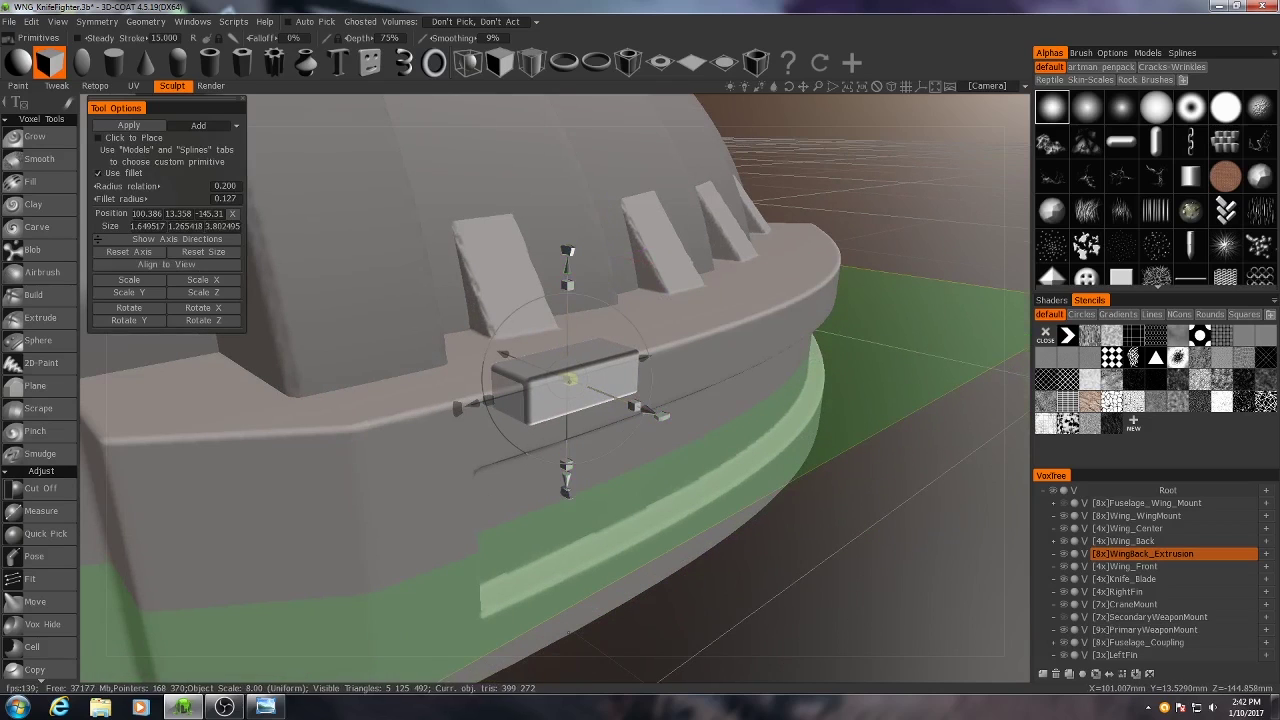
pyautogui.moveTo(568, 282); pyautogui.dragTo(568, 275)
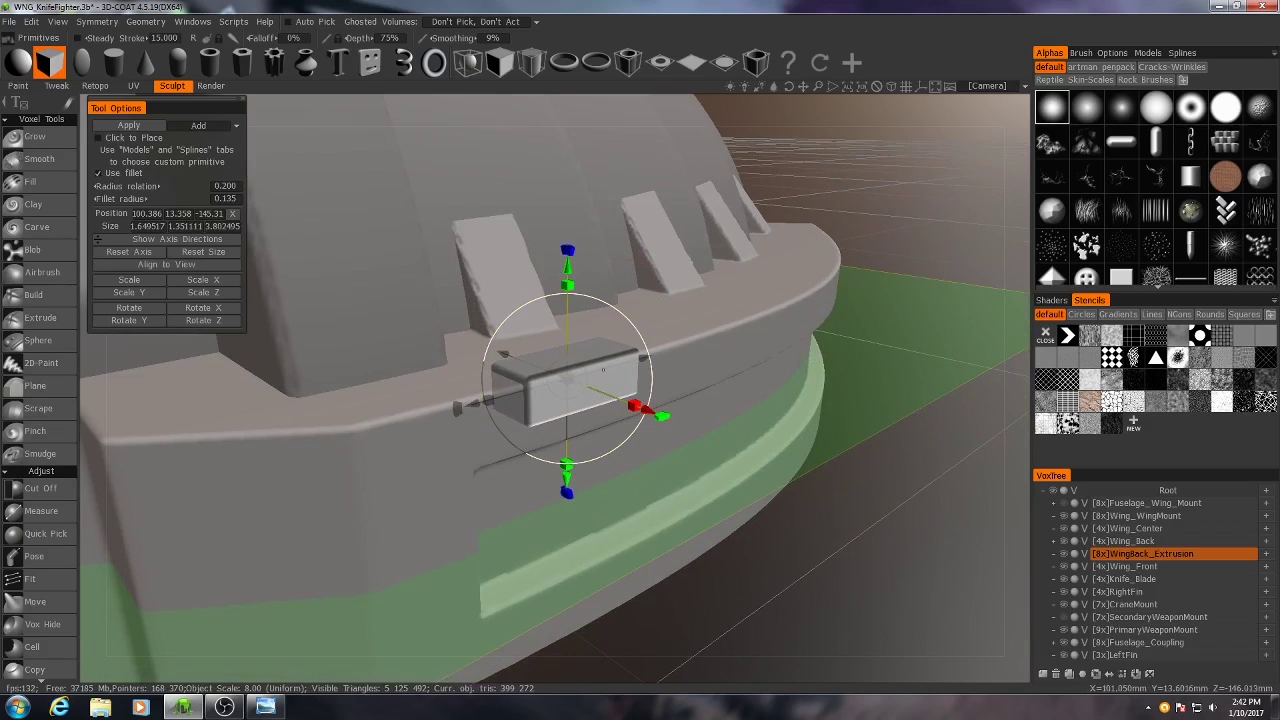
pyautogui.moveTo(633, 409); pyautogui.dragTo(642, 411)
# Step: Add the filleted box and two more copies spaced along the outer rim, the third turned to the curve at about 99.75, 13.36, -156.79
pyautogui.keyDown('alt'); pyautogui.moveTo(728, 394); pyautogui.dragTo(640, 476); pyautogui.keyUp('alt')
pyautogui.press('KP_7')
pyautogui.click(129, 125)
pyautogui.scroll(2, 555, 388)
pyautogui.moveTo(566, 293); pyautogui.dragTo(328, 300)
pyautogui.click(129, 125)
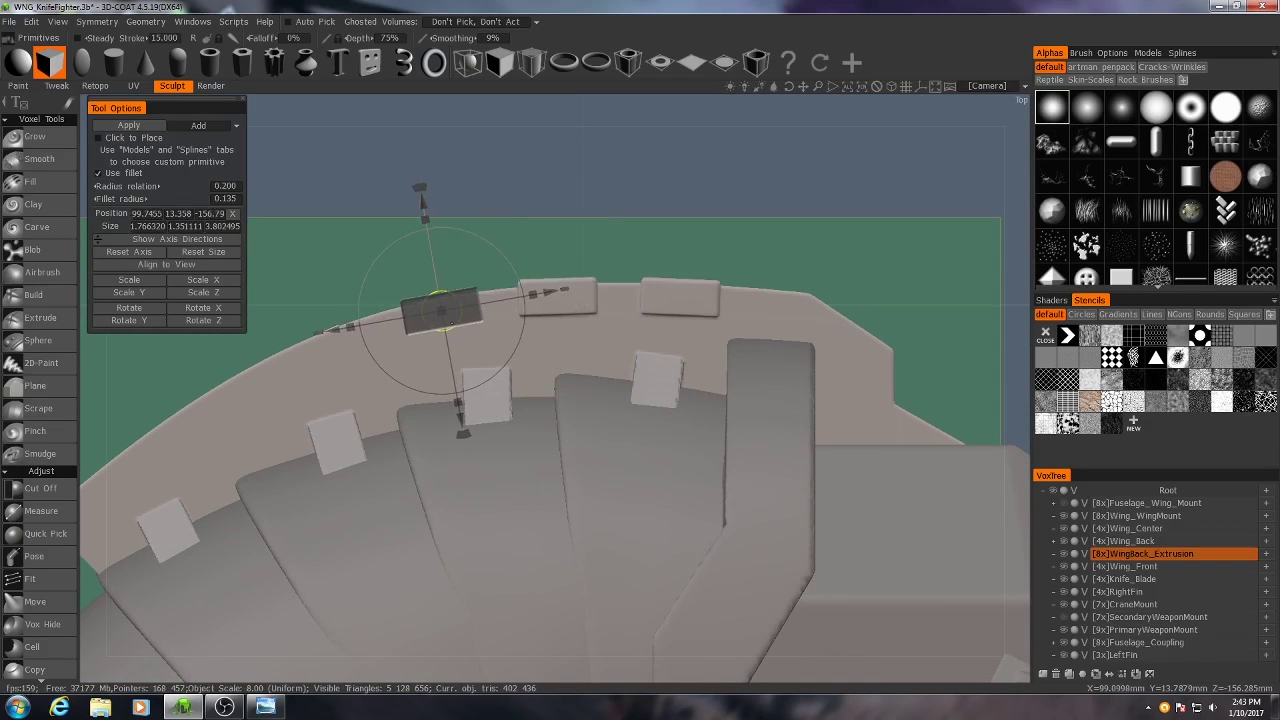
pyautogui.click(129, 125)
# Step: Add a fourth and fifth rim box towards the tip, rotated to follow the curve, the fifth at about 96.28, 13.36, -166.19
pyautogui.keyDown('alt'); pyautogui.moveTo(450, 230); pyautogui.dragTo(549, 227, button='middle'); pyautogui.keyUp('alt')
pyautogui.moveTo(427, 328); pyautogui.dragTo(307, 361)
pyautogui.moveTo(390, 220); pyautogui.dragTo(376, 226)
pyautogui.moveTo(425, 352); pyautogui.dragTo(365, 413)
pyautogui.press('Return')
pyautogui.moveTo(394, 491); pyautogui.dragTo(407, 484)
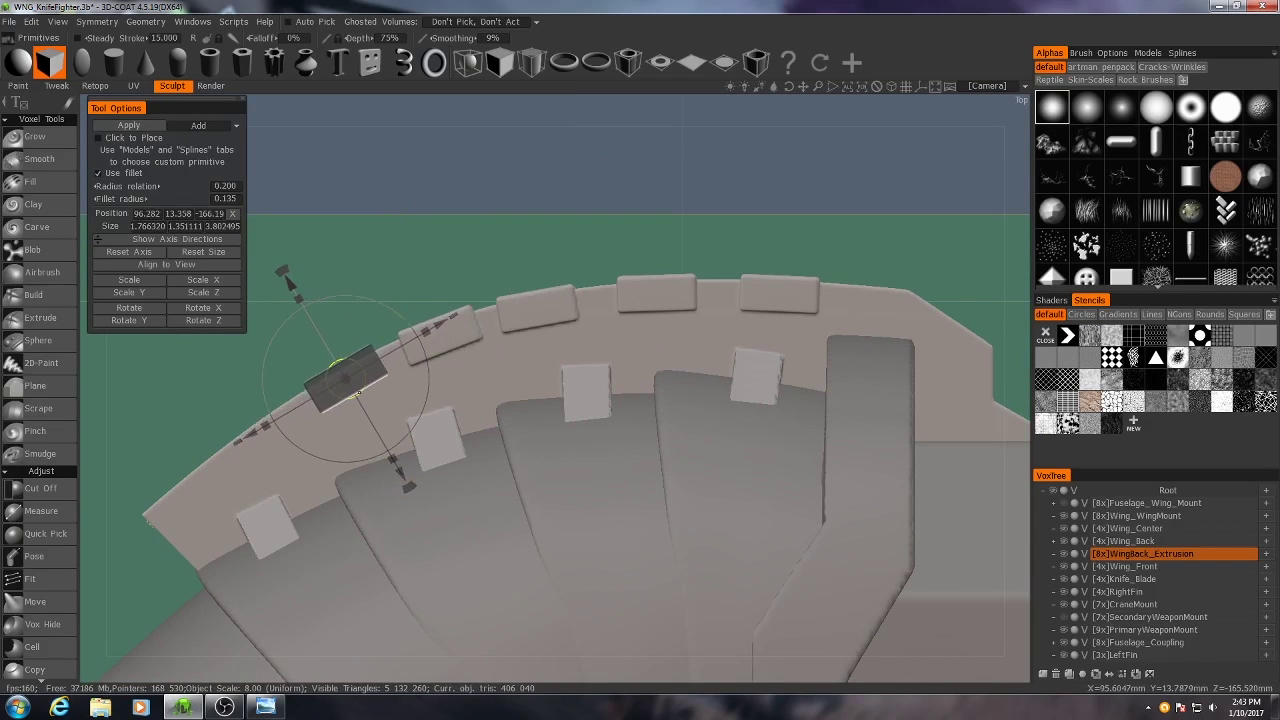
pyautogui.press('Return')
# Step: Add a sixth and seventh filleted box along the rim up to the tip, each aligned to the edge
pyautogui.moveTo(381, 418); pyautogui.dragTo(209, 544)
pyautogui.press('Return')
pyautogui.moveTo(227, 566); pyautogui.dragTo(233, 561)
pyautogui.press('Return')
# Step: Move the box to the rim's opposite end, rotate it to match the edge, and add it at about 100.07, 13.36, -140.63
pyautogui.moveTo(195, 516); pyautogui.dragTo(903, 313)
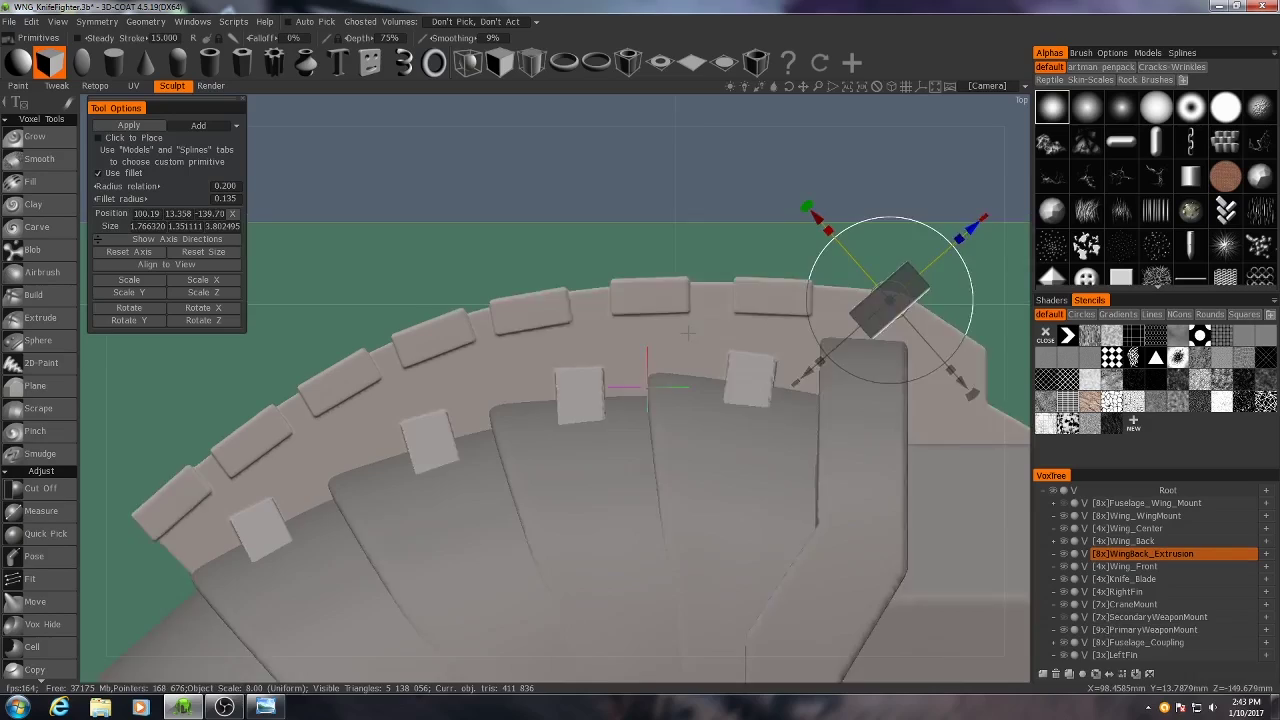
pyautogui.keyDown('alt'); pyautogui.moveTo(900, 320); pyautogui.dragTo(764, 354, button='middle'); pyautogui.keyUp('alt')
pyautogui.moveTo(812, 328); pyautogui.dragTo(786, 396)
pyautogui.moveTo(741, 327); pyautogui.dragTo(744, 326)
pyautogui.press('Return')
# Step: Turn off the Y-axis mirror symmetry for the block
pyautogui.keyDown('alt'); pyautogui.moveTo(620, 450); pyautogui.dragTo(578, 391); pyautogui.keyUp('alt')
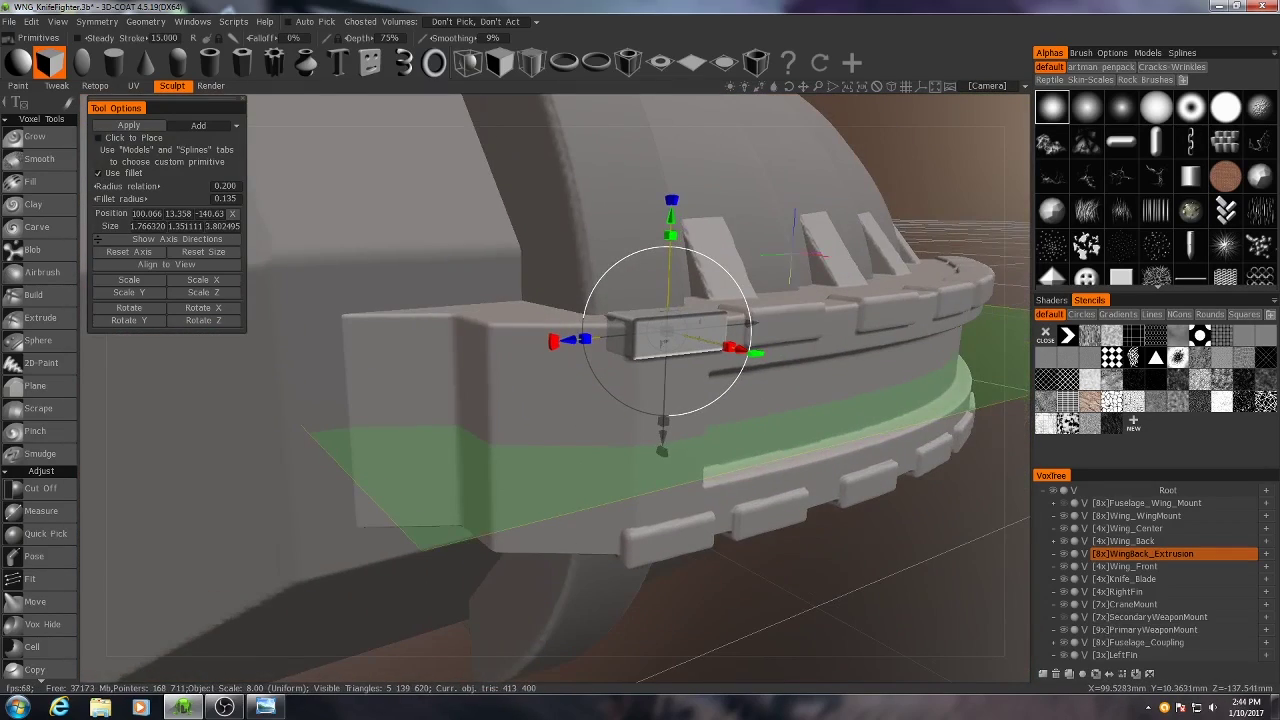
pyautogui.moveTo(578, 391); pyautogui.dragTo(558, 400, button='middle')
pyautogui.press('s')
pyautogui.click(479, 349)
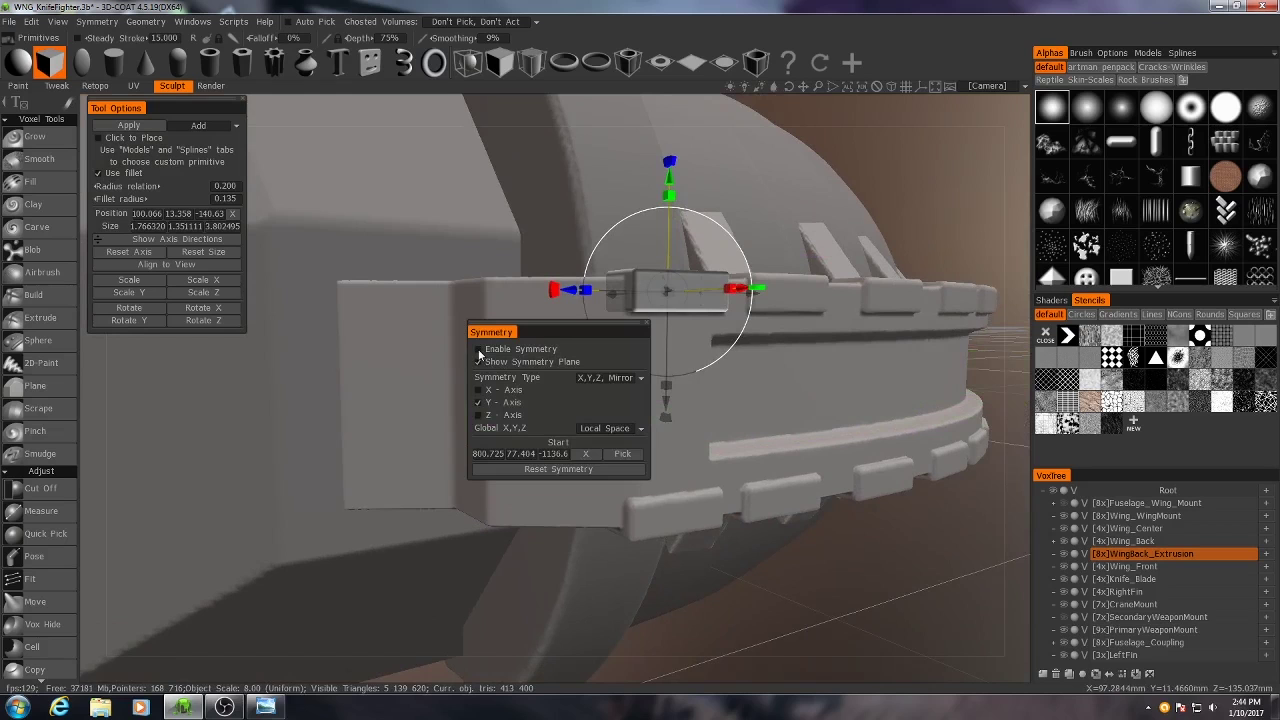
# Step: Extrude a tall rectangular panel at 66% depth on the block's angled face beside the end plate
pyautogui.press('KP_4')
pyautogui.keyDown('alt'); pyautogui.moveTo(270, 620); pyautogui.dragTo(496, 491, button='middle'); pyautogui.keyUp('alt')
pyautogui.scroll(1, 496, 491)
pyautogui.click(40, 318)
pyautogui.keyDown('alt'); pyautogui.moveTo(110, 242); pyautogui.dragTo(140, 294, button='middle'); pyautogui.keyUp('alt')
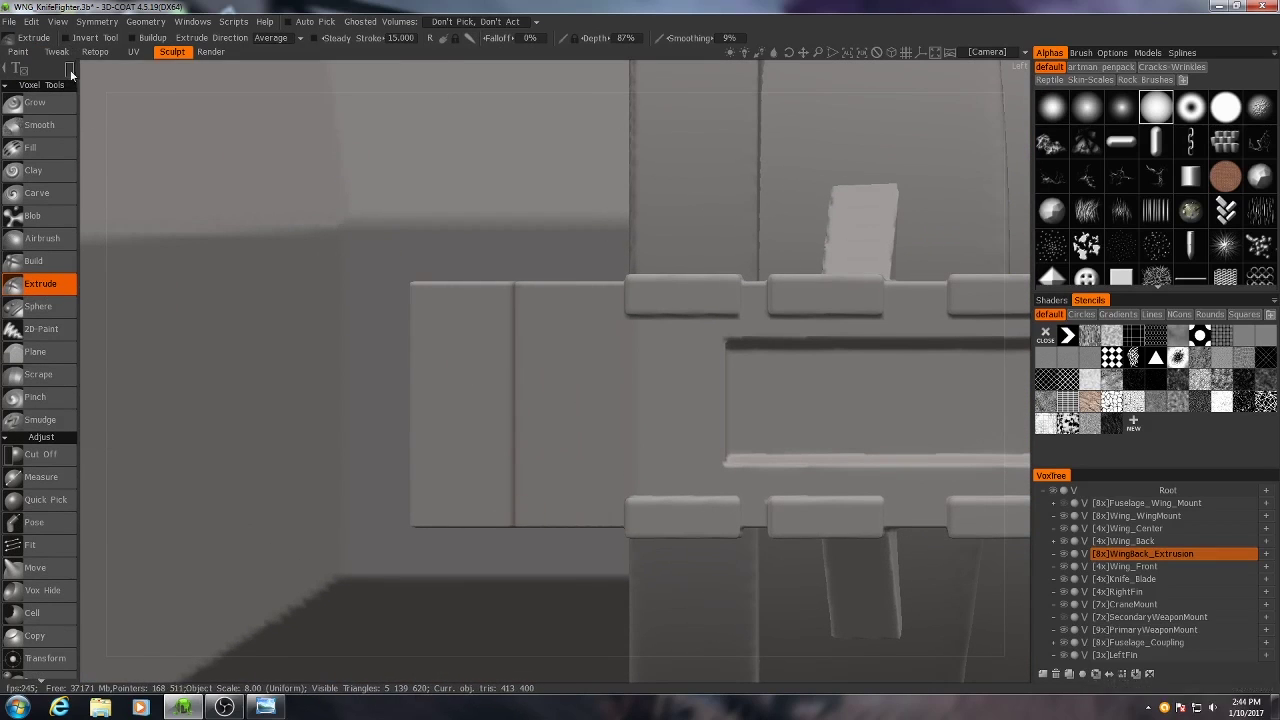
pyautogui.moveTo(71, 71)
pyautogui.click(235, 88)
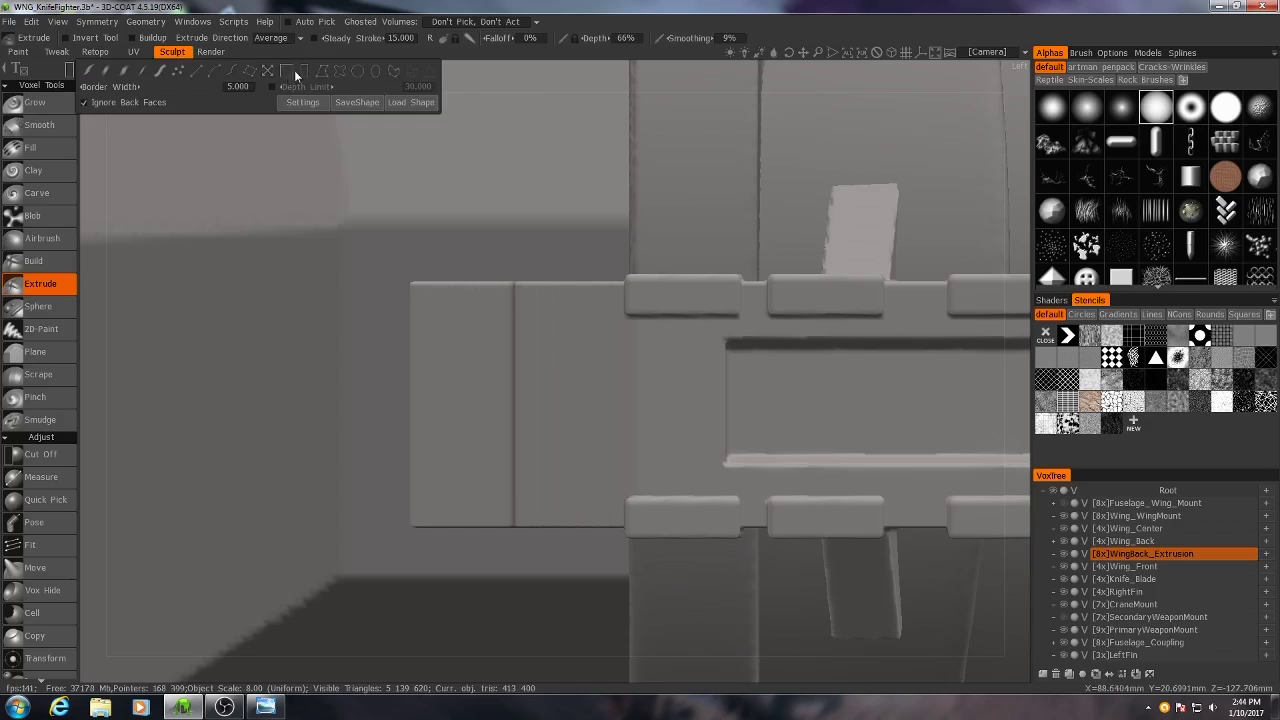
pyautogui.moveTo(522, 517); pyautogui.dragTo(617, 295)
pyautogui.keyDown('alt'); pyautogui.moveTo(542, 376); pyautogui.dragTo(603, 391); pyautogui.keyUp('alt')
pyautogui.keyDown('alt'); pyautogui.moveTo(668, 477); pyautogui.dragTo(530, 400); pyautogui.keyUp('alt')
# Step: Turn the Y-axis mirror symmetry back on
pyautogui.press('s')
pyautogui.click(509, 384)
pyautogui.moveTo(593, 450); pyautogui.dragTo(537, 412, button='right')
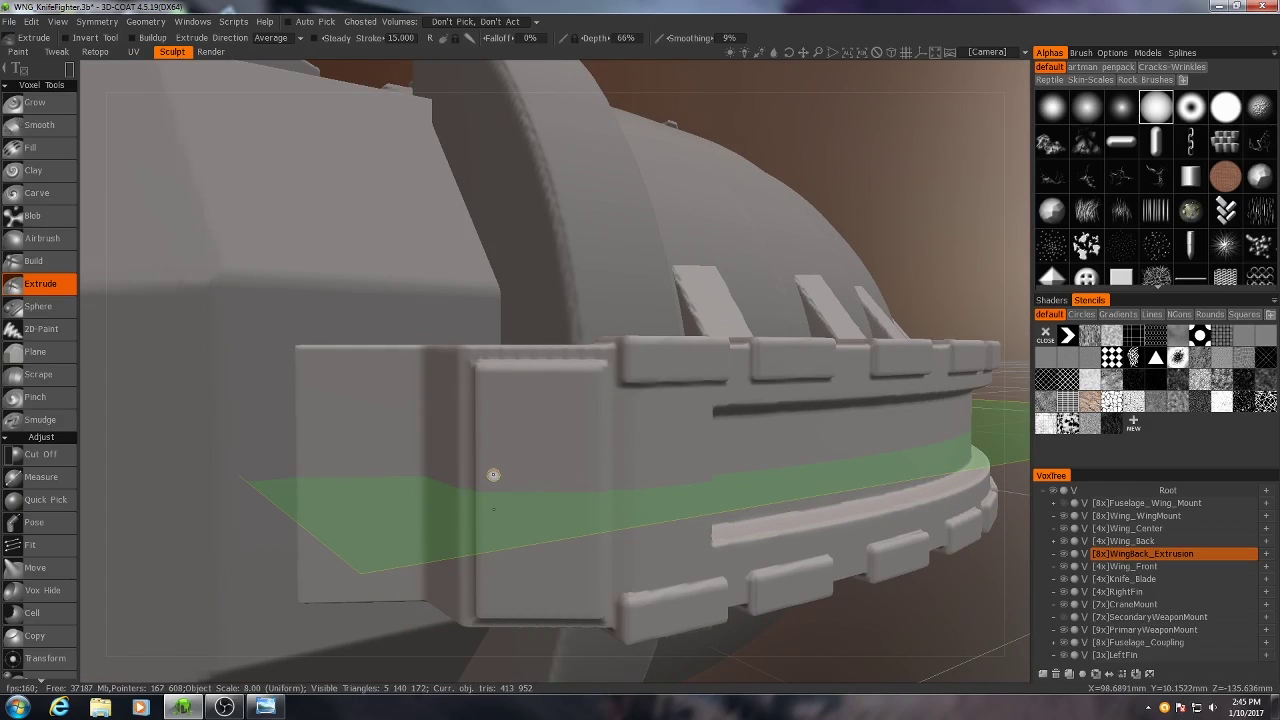
# Step: Try extruding nested rectangular panels on the block's flat end plate and undo them
pyautogui.press('KP_4')
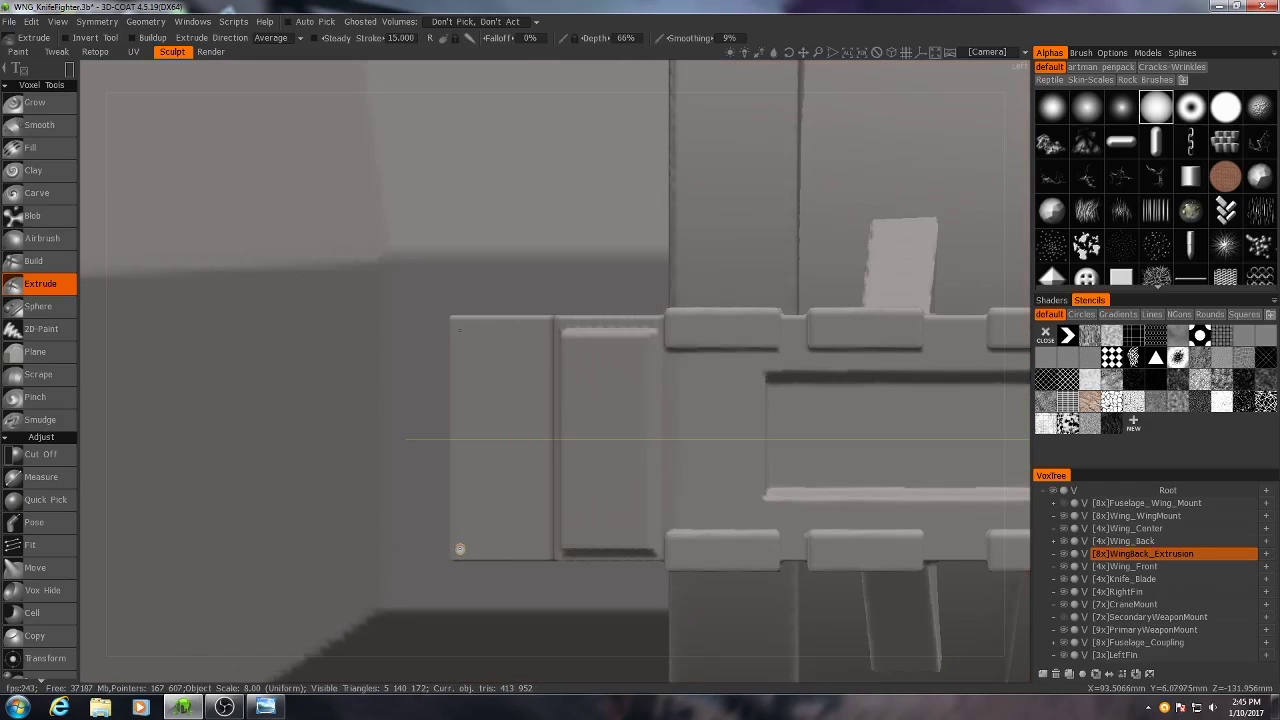
pyautogui.moveTo(458, 552)
pyautogui.mouseDown()
pyautogui.moveTo(490, 390)
pyautogui.moveTo(547, 385)
pyautogui.mouseUp()
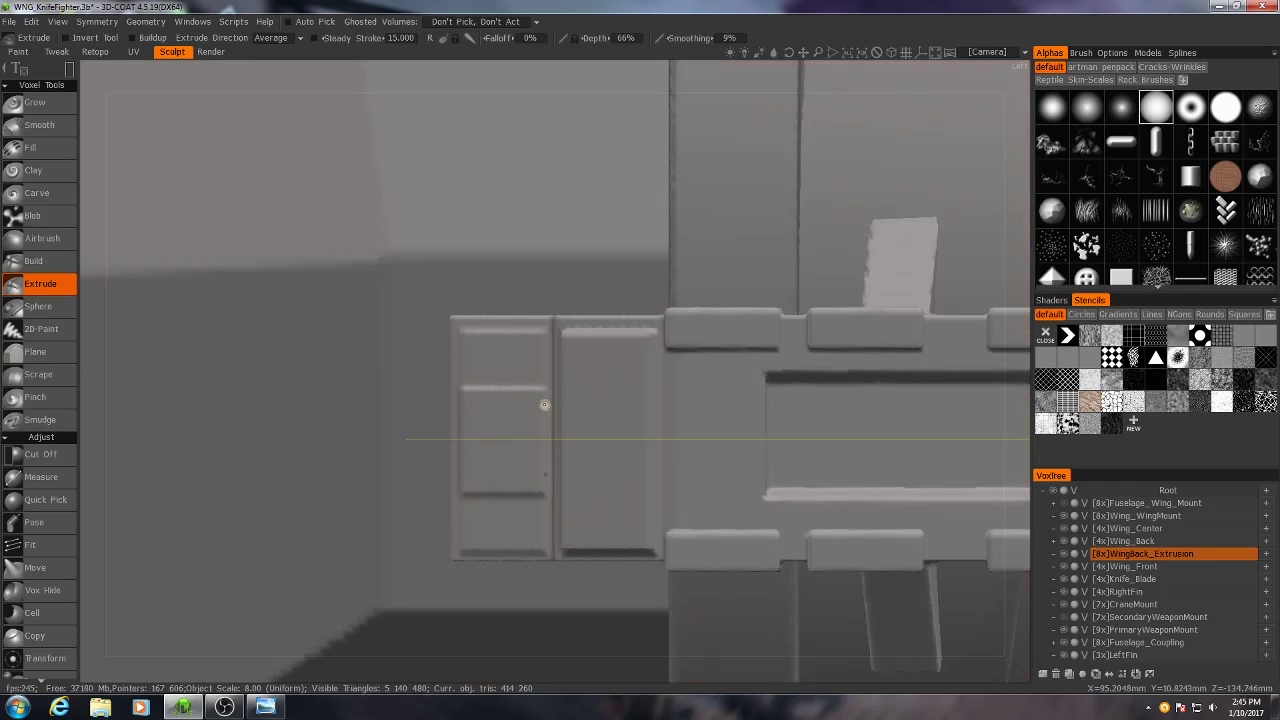
pyautogui.hotkey('ctrl', 'z')
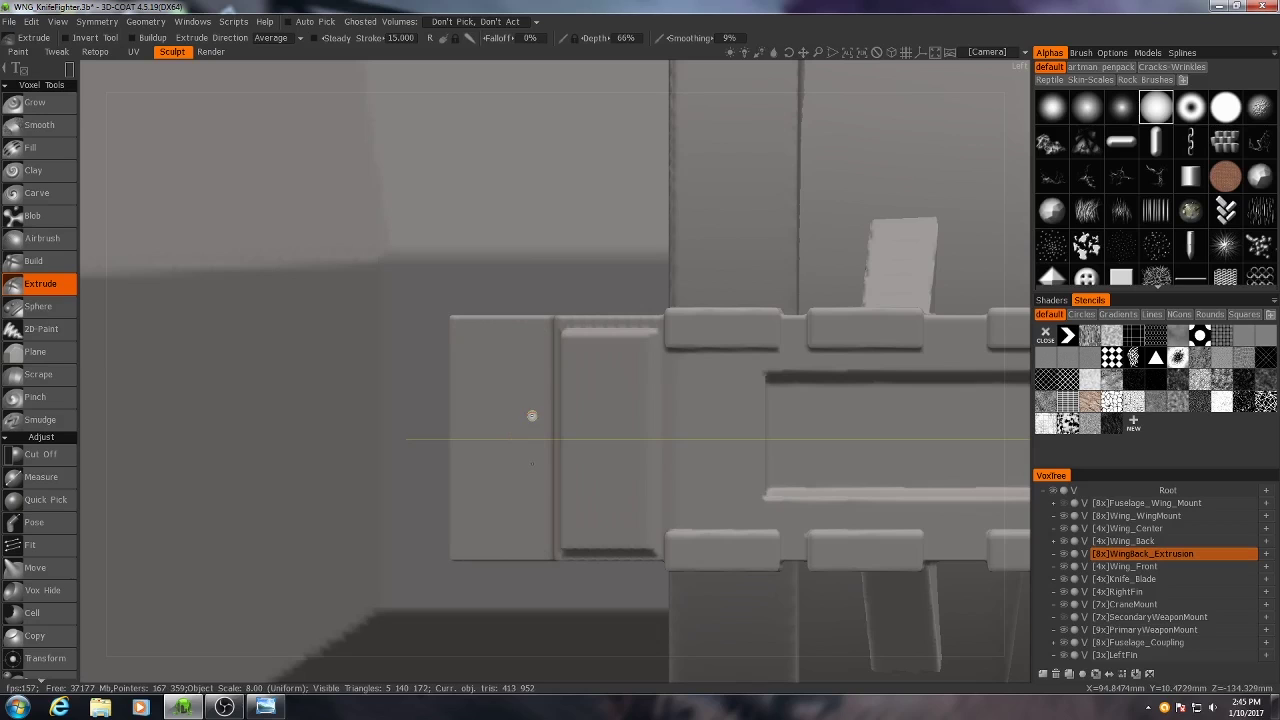
# Step: Add sphere rivets at the two upper corners of the raised rectangular panel with the Sphere tool, mirrored to the lower corners
pyautogui.click(66, 311)
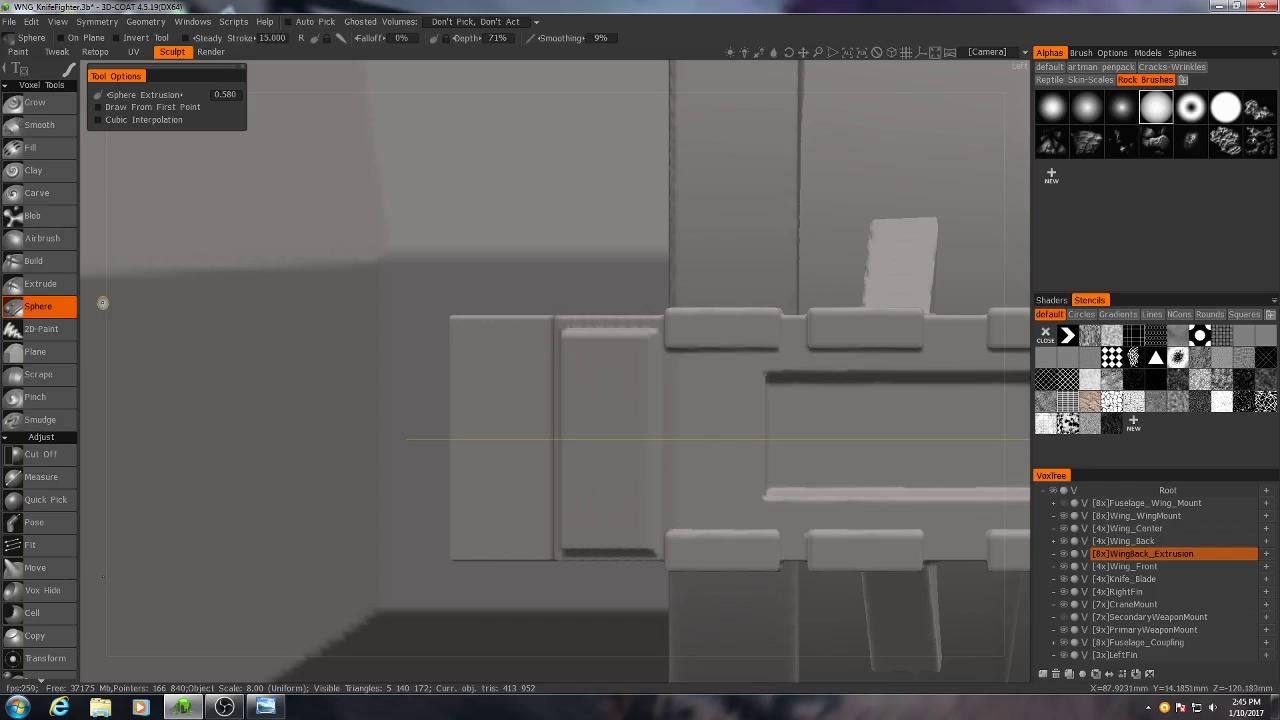
pyautogui.click(571, 347)
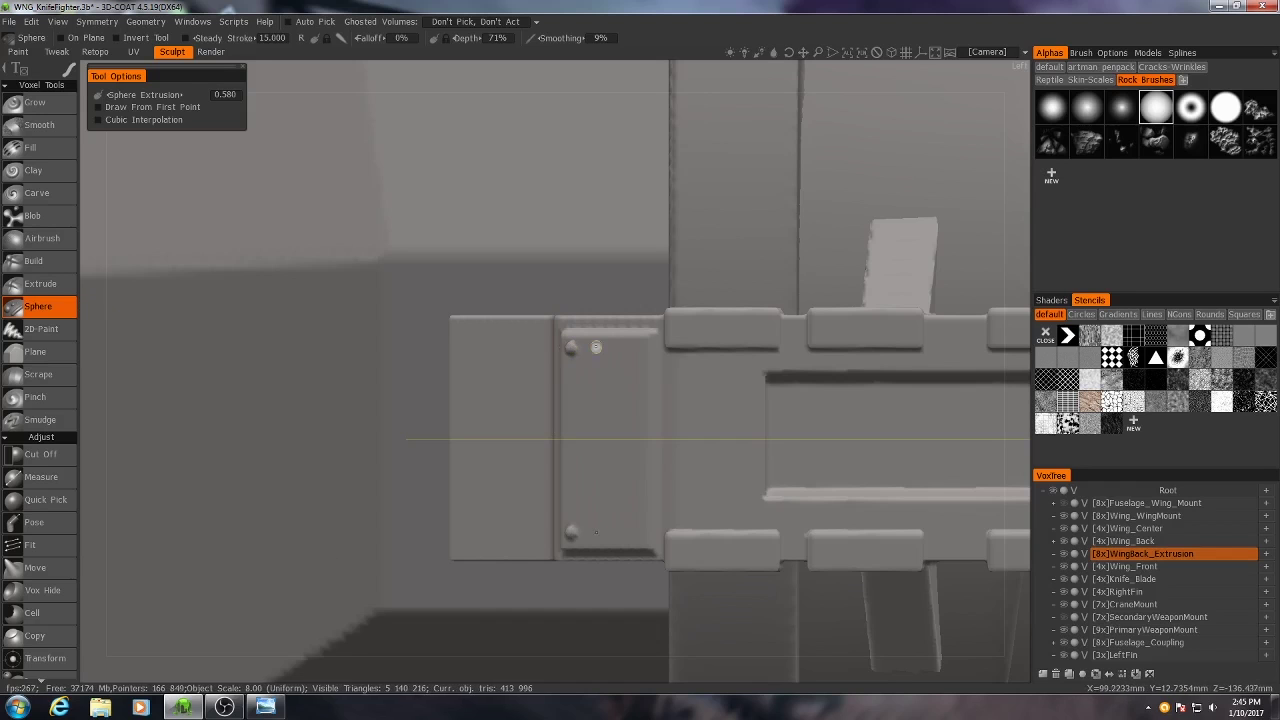
pyautogui.click(641, 346)
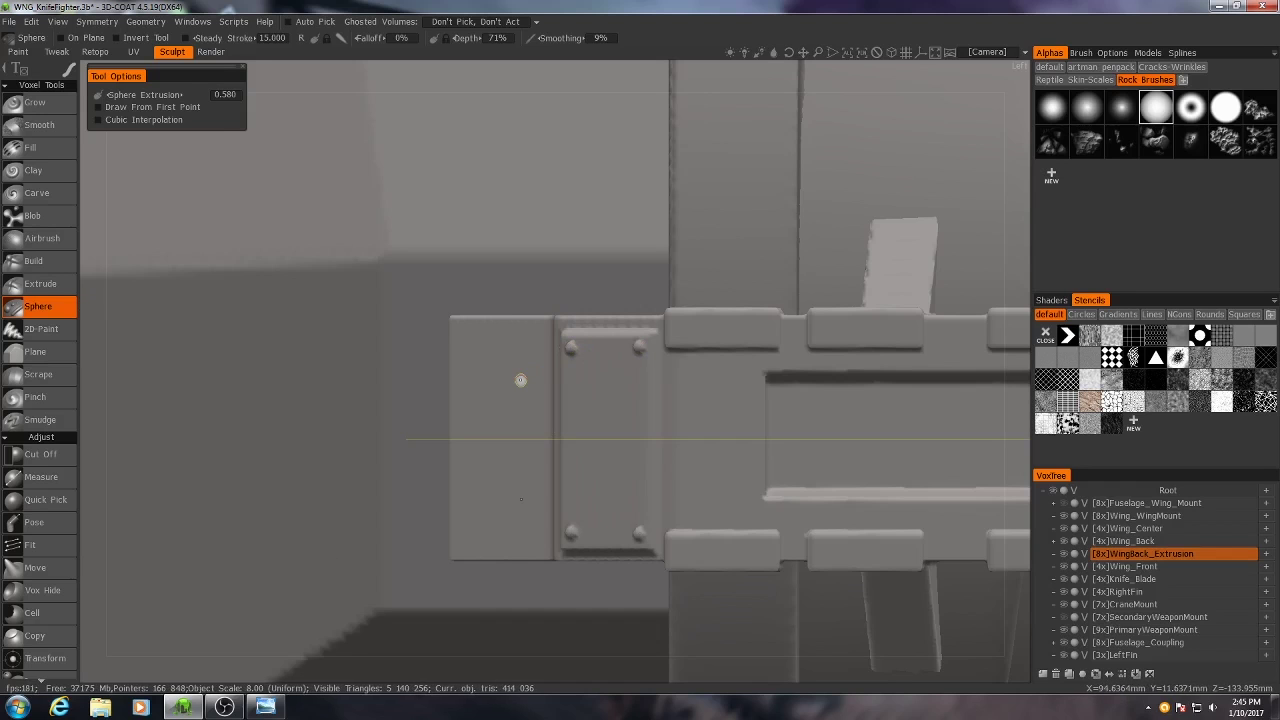
pyautogui.keyDown('alt'); pyautogui.moveTo(520, 380); pyautogui.dragTo(627, 382); pyautogui.keyUp('alt')
pyautogui.keyDown('alt'); pyautogui.moveTo(627, 382); pyautogui.dragTo(604, 388, button='right'); pyautogui.keyUp('alt')
pyautogui.keyDown('alt'); pyautogui.moveTo(604, 388); pyautogui.dragTo(551, 522); pyautogui.keyUp('alt')
pyautogui.keyDown('alt'); pyautogui.moveTo(551, 522); pyautogui.dragTo(558, 540, button='right'); pyautogui.keyUp('alt')
pyautogui.keyDown('alt'); pyautogui.moveTo(558, 540); pyautogui.dragTo(497, 386); pyautogui.keyUp('alt')
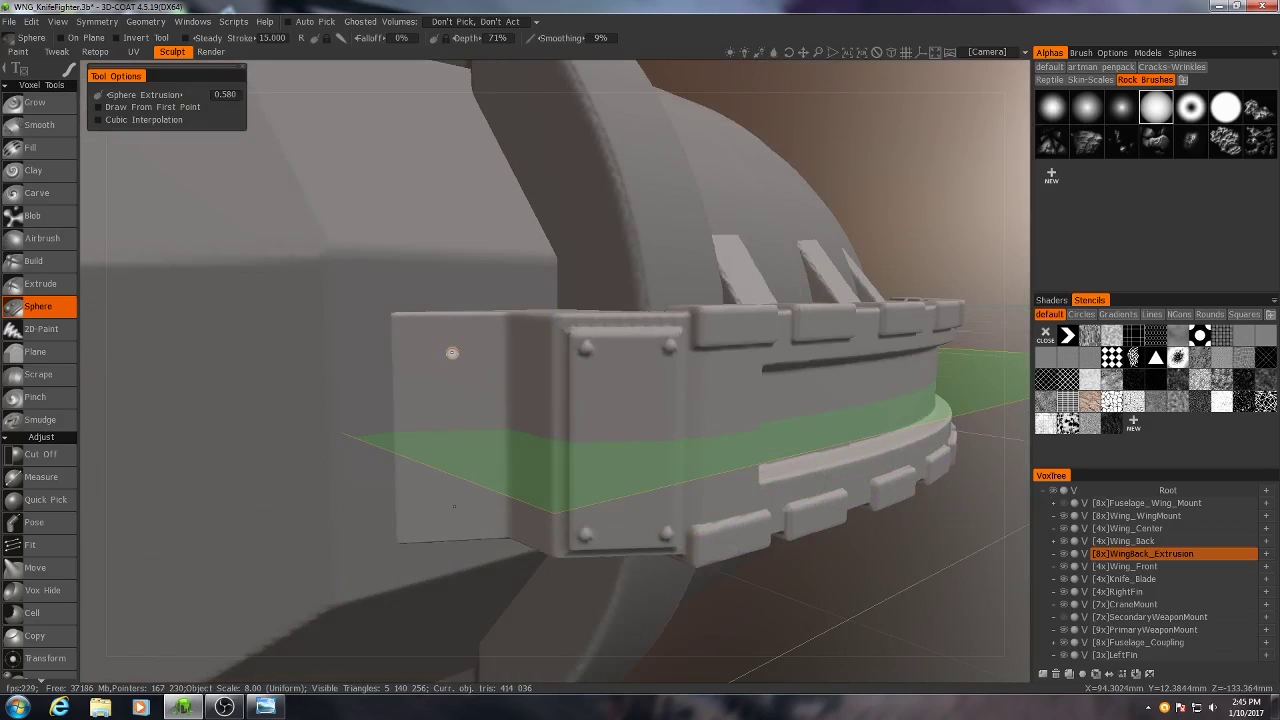
# Step: Stamp round recesses into the end plate's two upper corners with the Extrude tool at 66% depth, mirrored to the lower corners
pyautogui.click(36, 286)
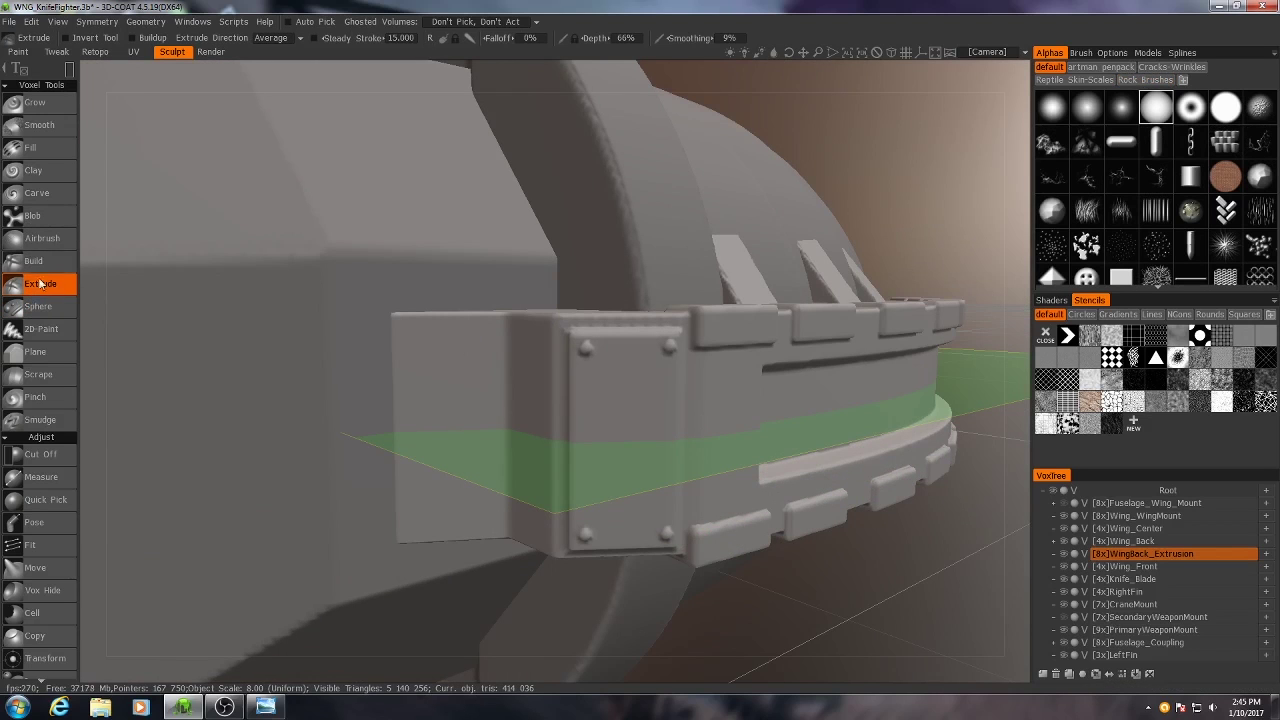
pyautogui.moveTo(69, 73)
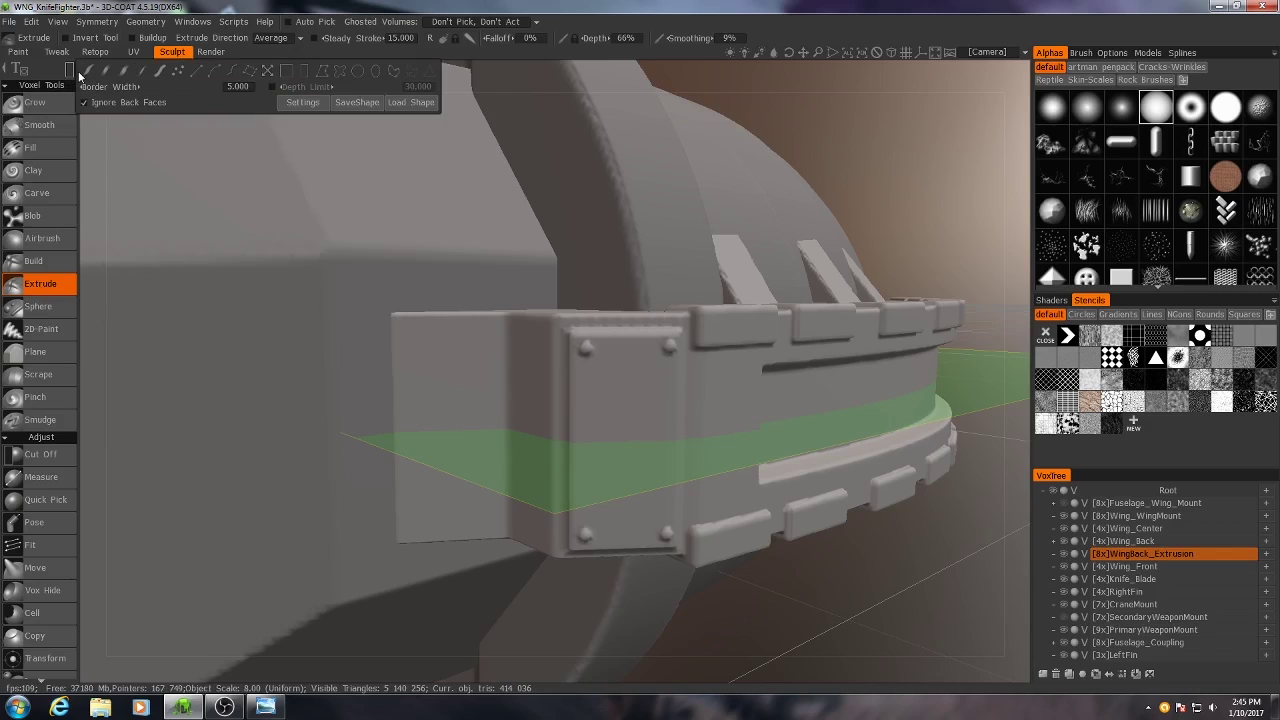
pyautogui.click(267, 73)
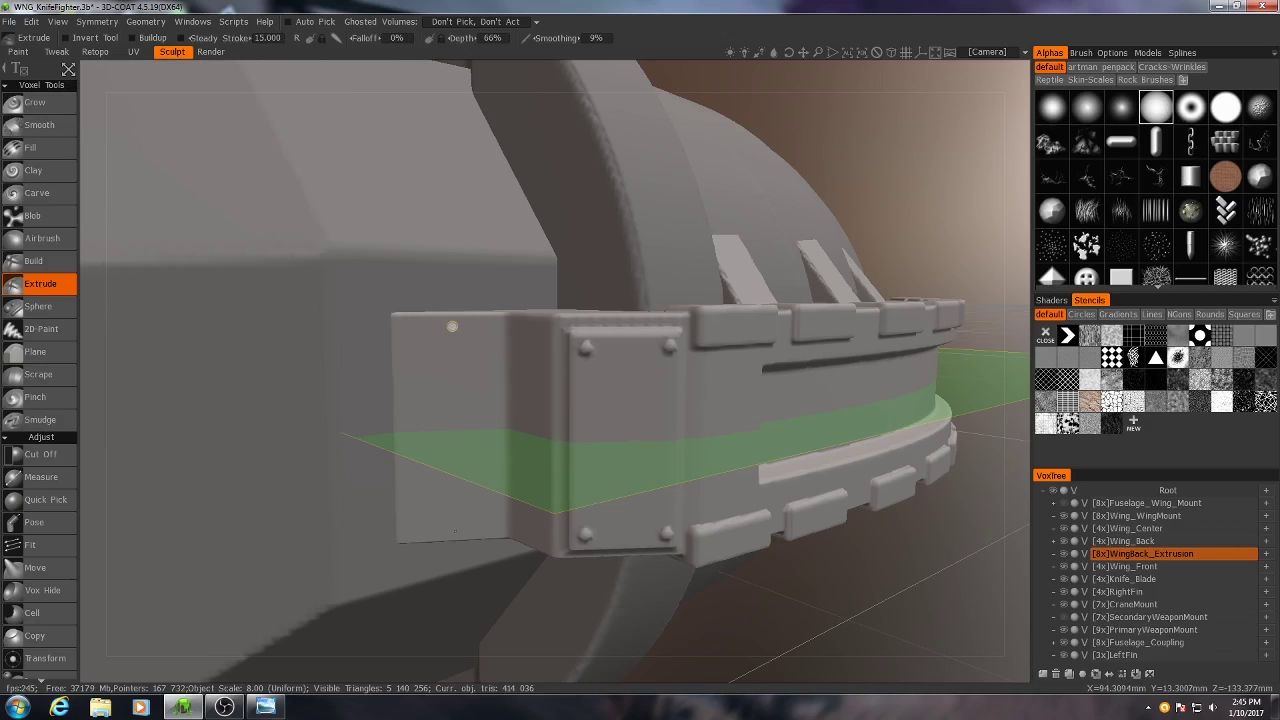
pyautogui.click(488, 336)
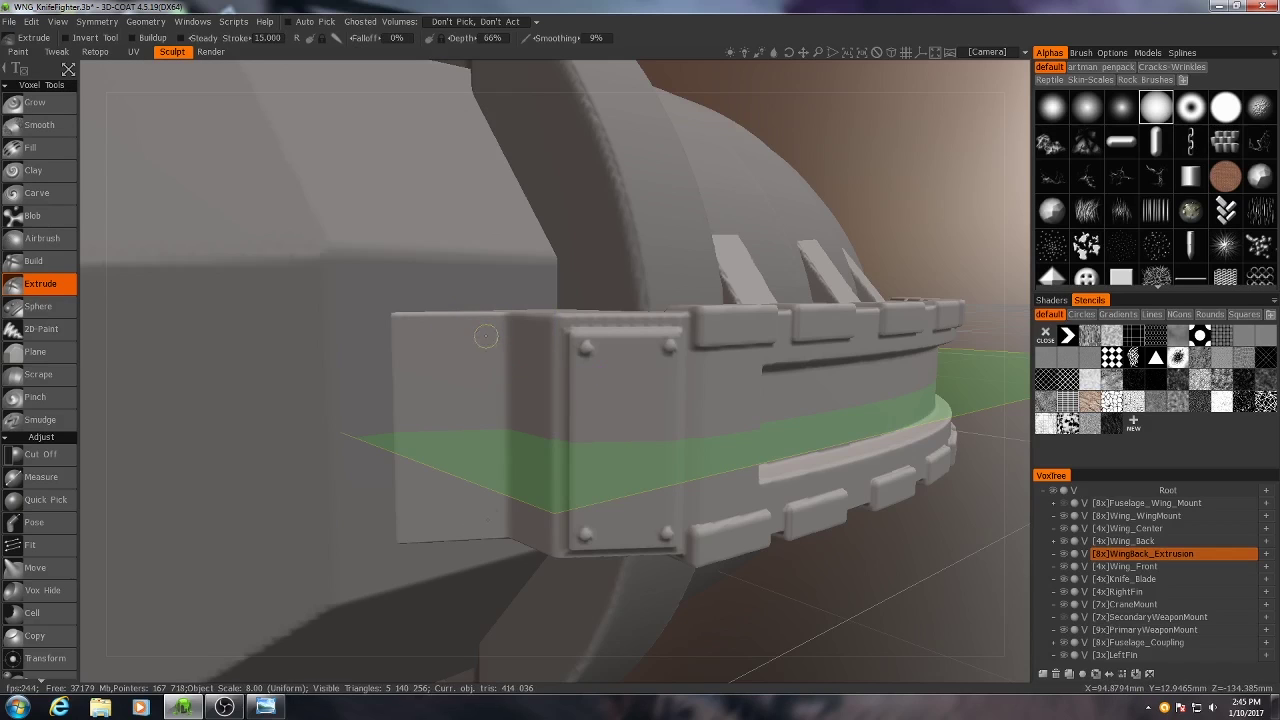
pyautogui.click(411, 337)
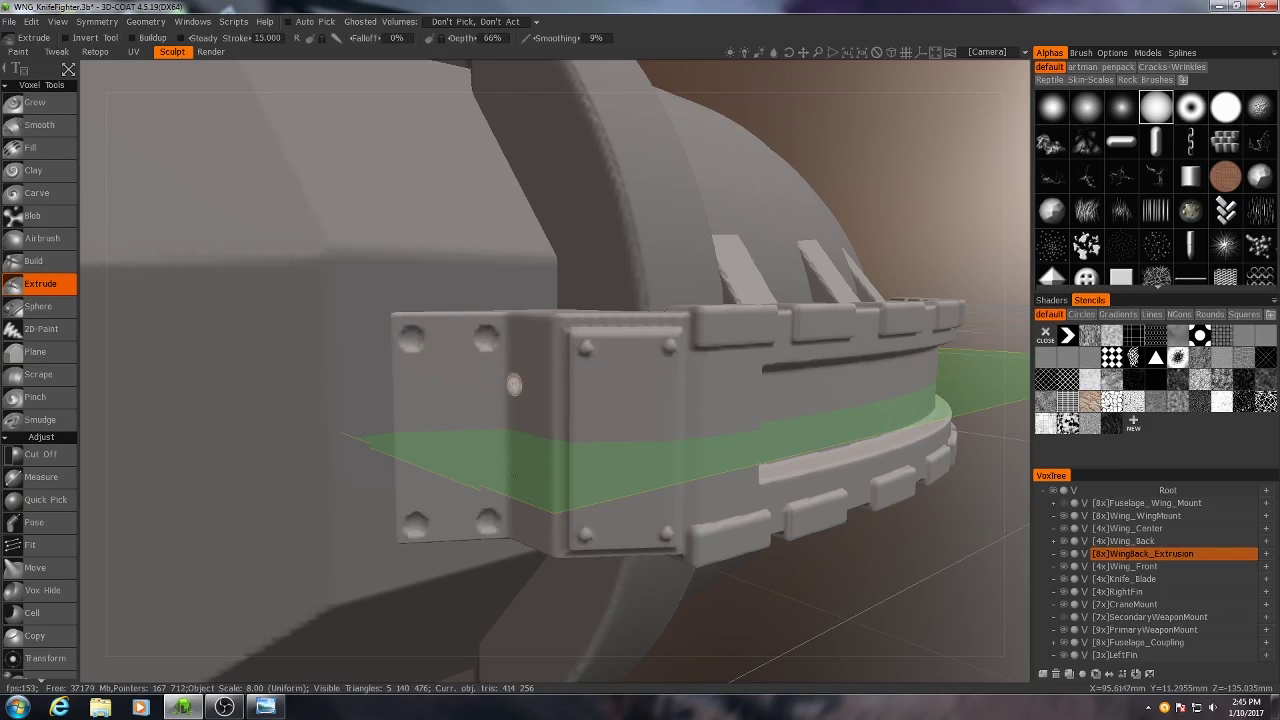
# Step: Examine the riveted panel and recessed end plate up close and the whole ship from a distance
pyautogui.scroll(-5, 514, 383)
pyautogui.keyDown('alt'); pyautogui.moveTo(516, 320); pyautogui.dragTo(529, 397); pyautogui.keyUp('alt')
pyautogui.scroll(-4, 540, 410)
pyautogui.scroll(8, 529, 397)
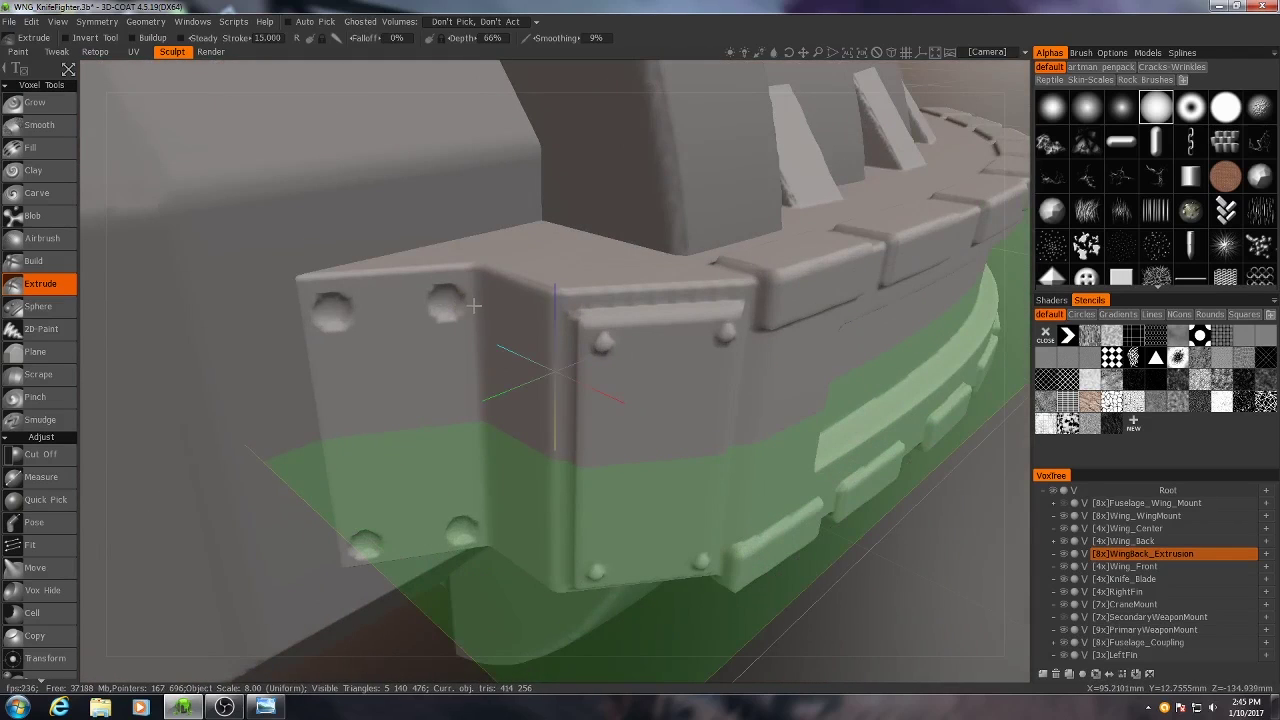
pyautogui.scroll(3, 460, 310)
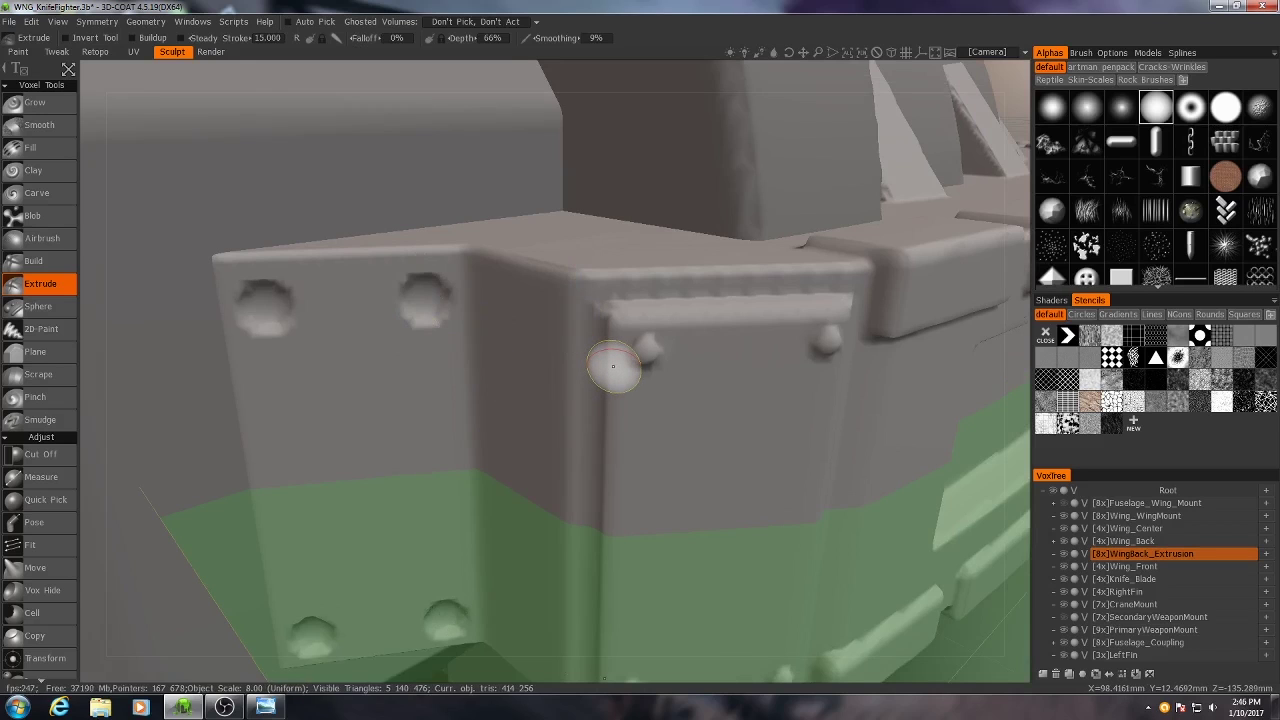
pyautogui.moveTo(733, 386)
pyautogui.mouseDown(button='right')
pyautogui.moveTo(682, 388)
pyautogui.moveTo(773, 445)
pyautogui.mouseUp(button='right')
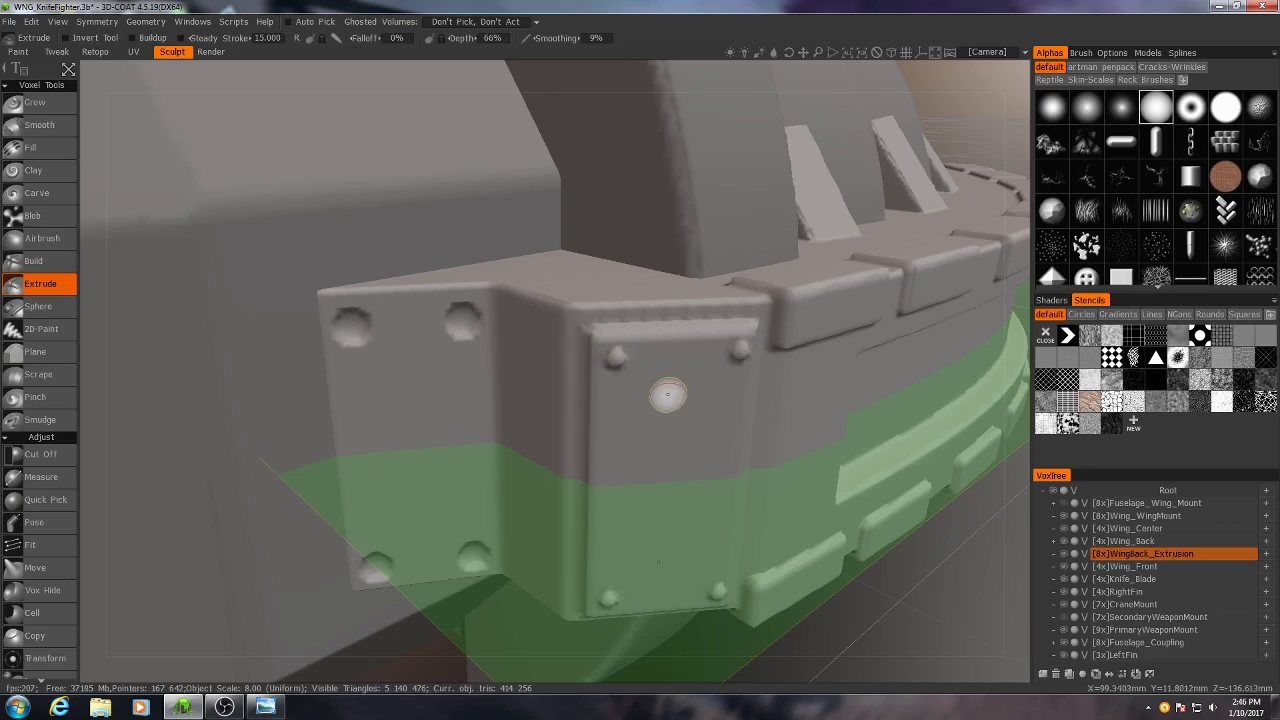
pyautogui.moveTo(668, 395)
pyautogui.mouseDown(button='right')
pyautogui.moveTo(602, 440)
pyautogui.moveTo(506, 429)
pyautogui.moveTo(510, 439)
pyautogui.moveTo(489, 431)
pyautogui.moveTo(498, 412)
pyautogui.moveTo(517, 434)
pyautogui.moveTo(483, 436)
pyautogui.moveTo(517, 435)
pyautogui.mouseUp(button='right')
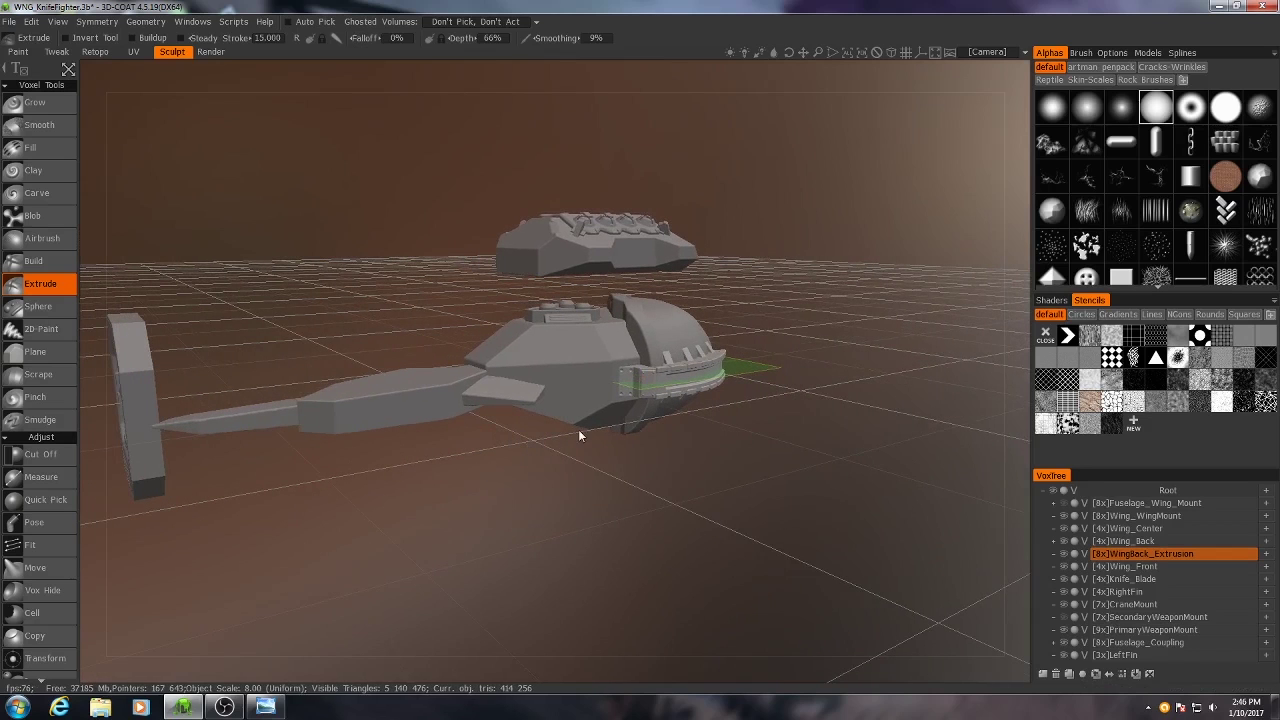
pyautogui.moveTo(642, 430); pyautogui.dragTo(602, 430, button='middle')
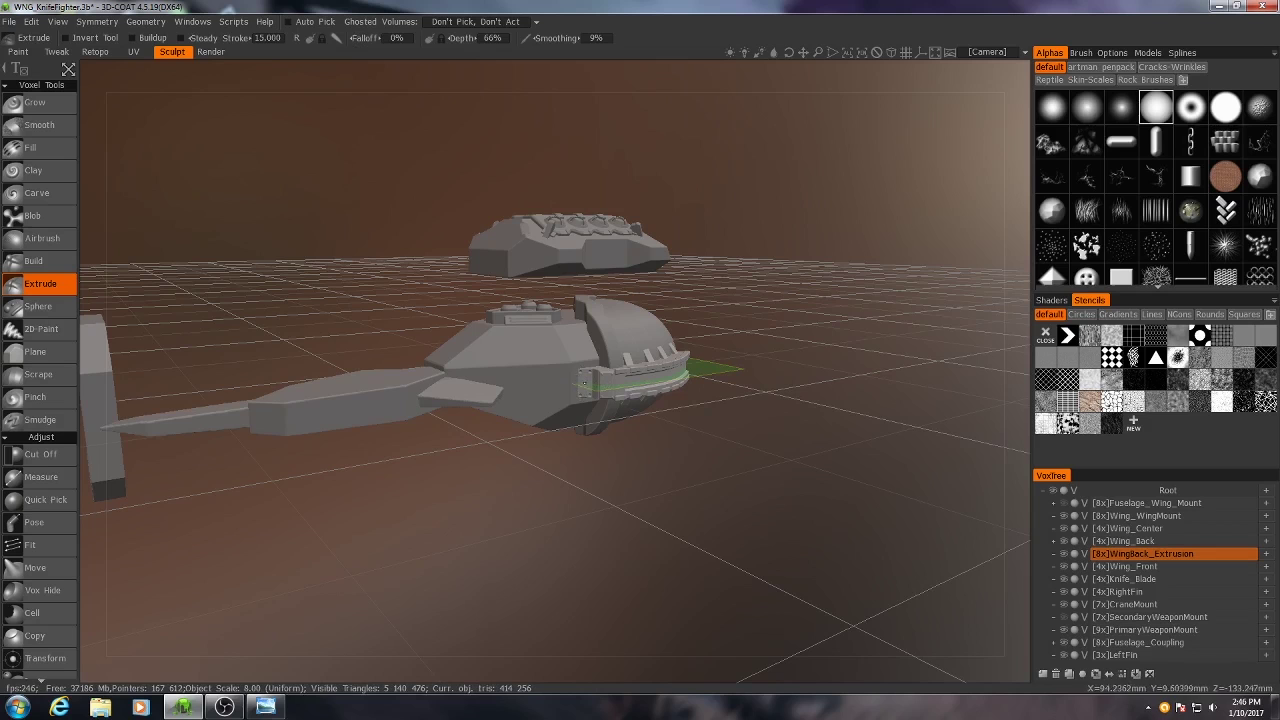
# Step: Examine the KnifeFighter from several distances and angles, including the detailed rim block around the dome and the side fin
pyautogui.moveTo(420, 366); pyautogui.dragTo(464, 367, button='middle')
pyautogui.moveTo(624, 428); pyautogui.dragTo(591, 448)
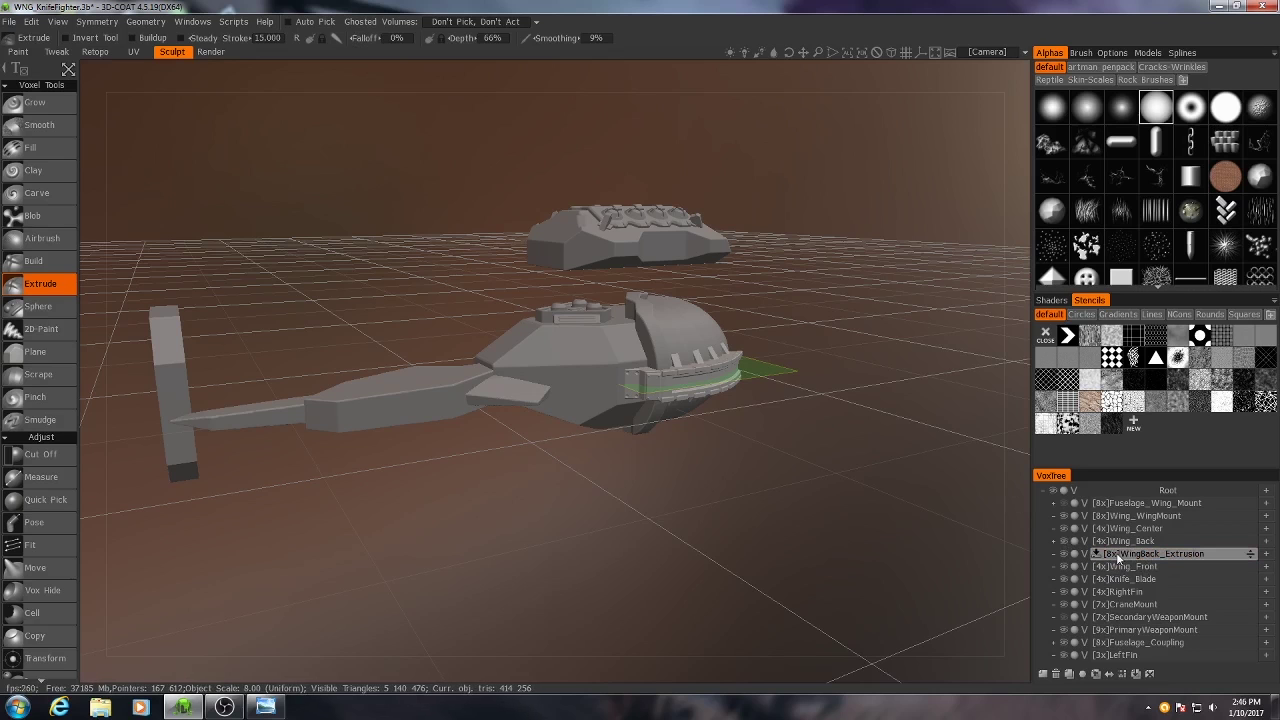
pyautogui.scroll(5, 727, 473)
pyautogui.moveTo(798, 501); pyautogui.dragTo(610, 517)
pyautogui.moveTo(610, 517); pyautogui.dragTo(673, 524, button='right')
pyautogui.moveTo(673, 524); pyautogui.dragTo(646, 529)
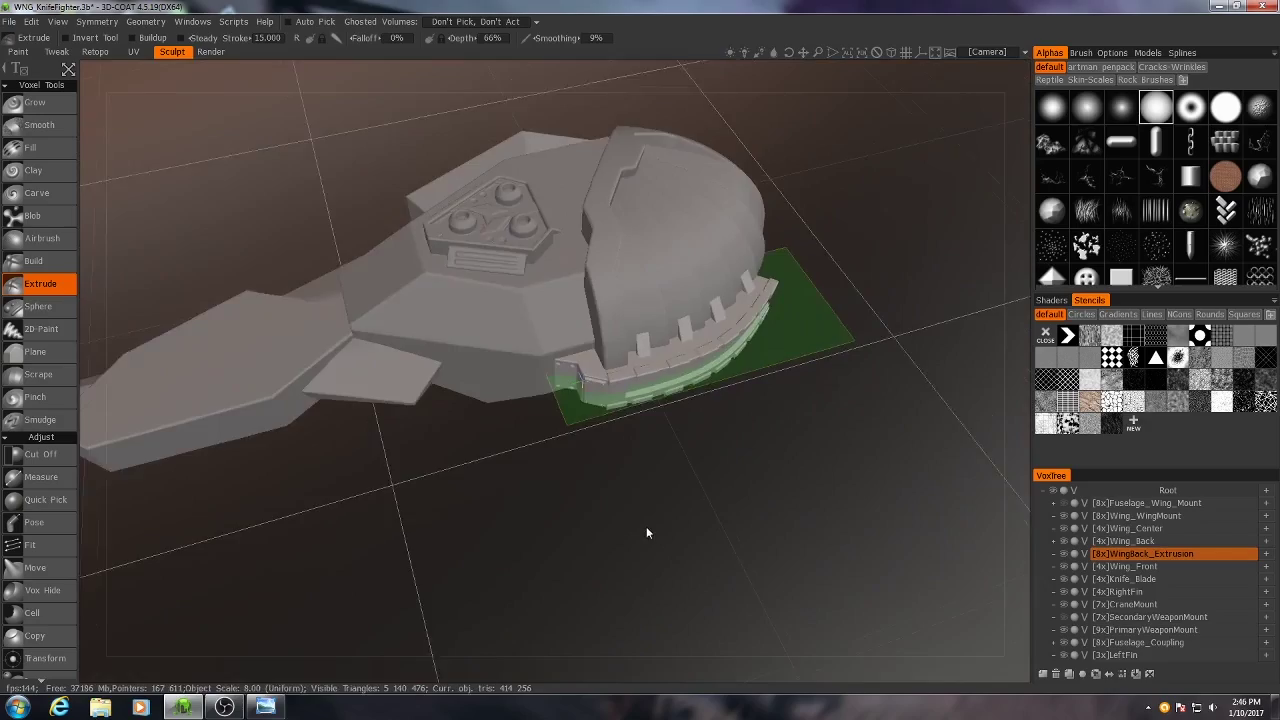
pyautogui.scroll(4, 620, 410)
pyautogui.scroll(-4, 620, 410)
pyautogui.moveTo(646, 408); pyautogui.dragTo(557, 487)
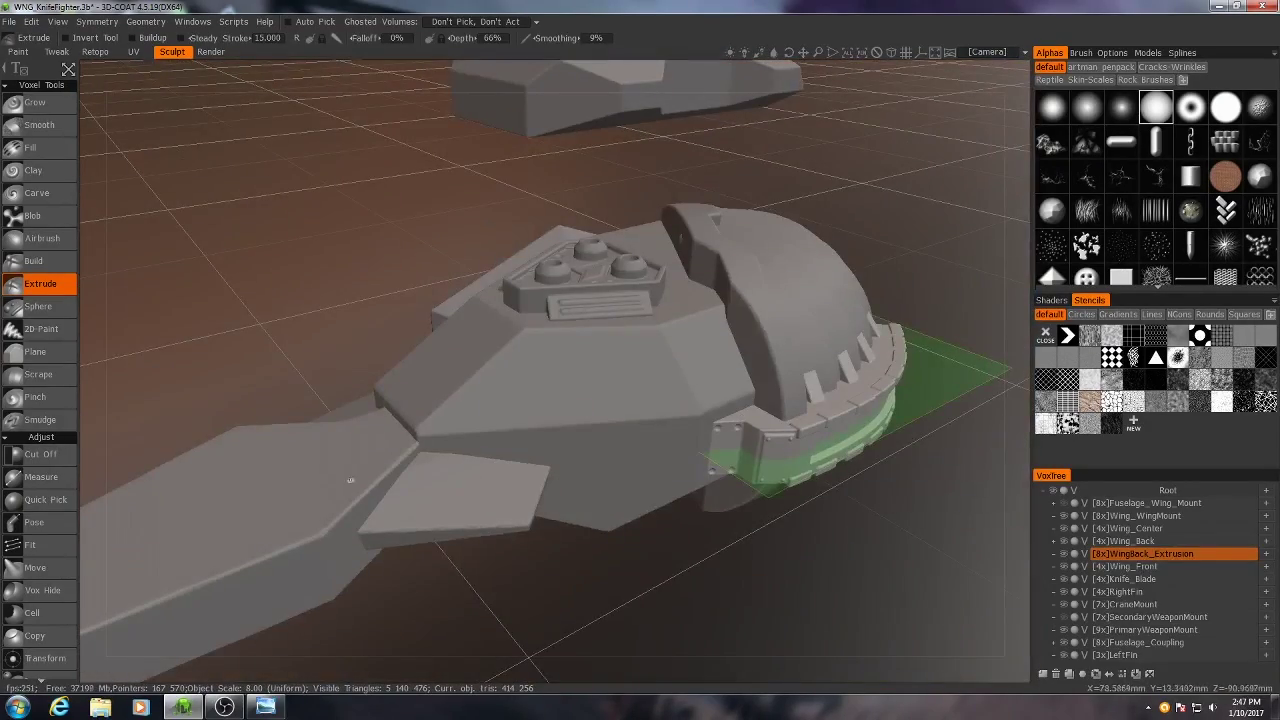
# Step: Inset a polygonal panel following the outline of RightFin's top face with the Extrude tool at 66% depth
pyautogui.press('h')
pyautogui.moveTo(450, 495)
pyautogui.keyDown('alt'); pyautogui.mouseDown()
pyautogui.moveTo(523, 294)
pyautogui.moveTo(640, 437)
pyautogui.moveTo(546, 426)
pyautogui.mouseUp(); pyautogui.keyUp('alt')
pyautogui.press('e')
pyautogui.scroll(2, 546, 426)
pyautogui.click(431, 449)
pyautogui.click(484, 515)
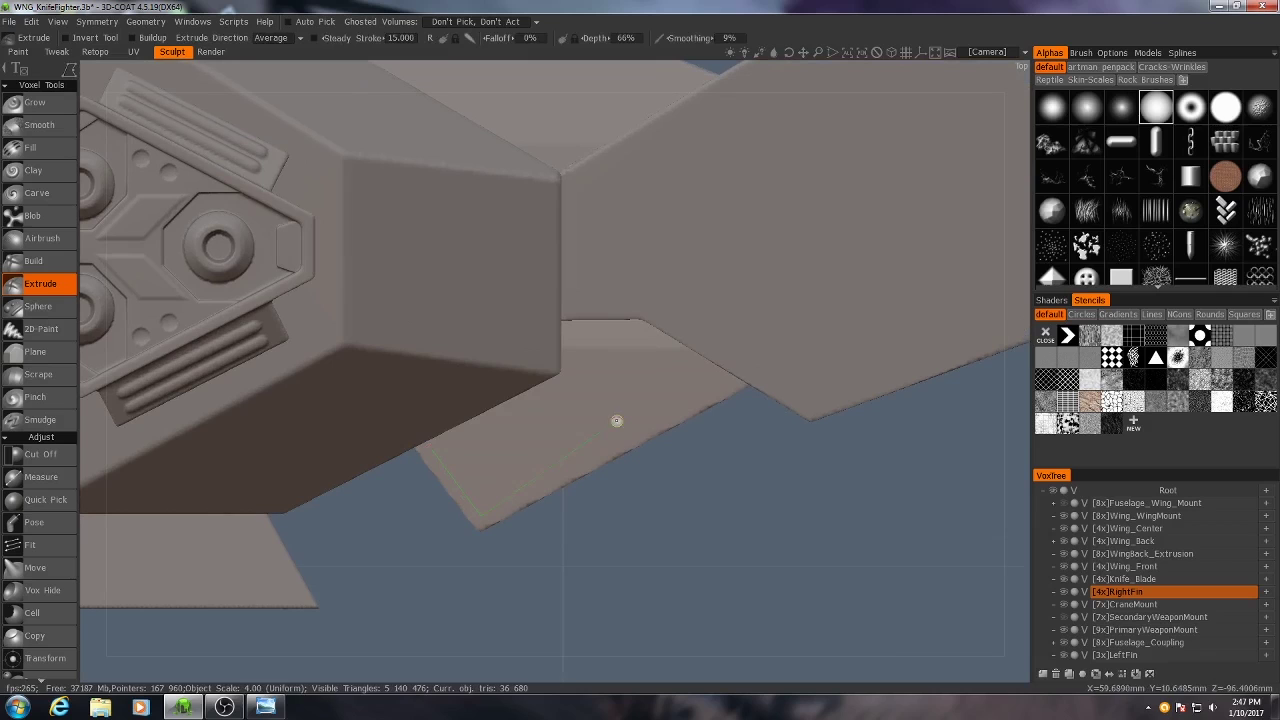
pyautogui.click(606, 355)
pyautogui.click(442, 449)
# Step: Inset a matching polygonal panel on LeftFin's top face with the Extrude tool, raising that layer's resolution to 7x
pyautogui.press('h')
pyautogui.moveTo(598, 134); pyautogui.dragTo(603, 371, button='middle')
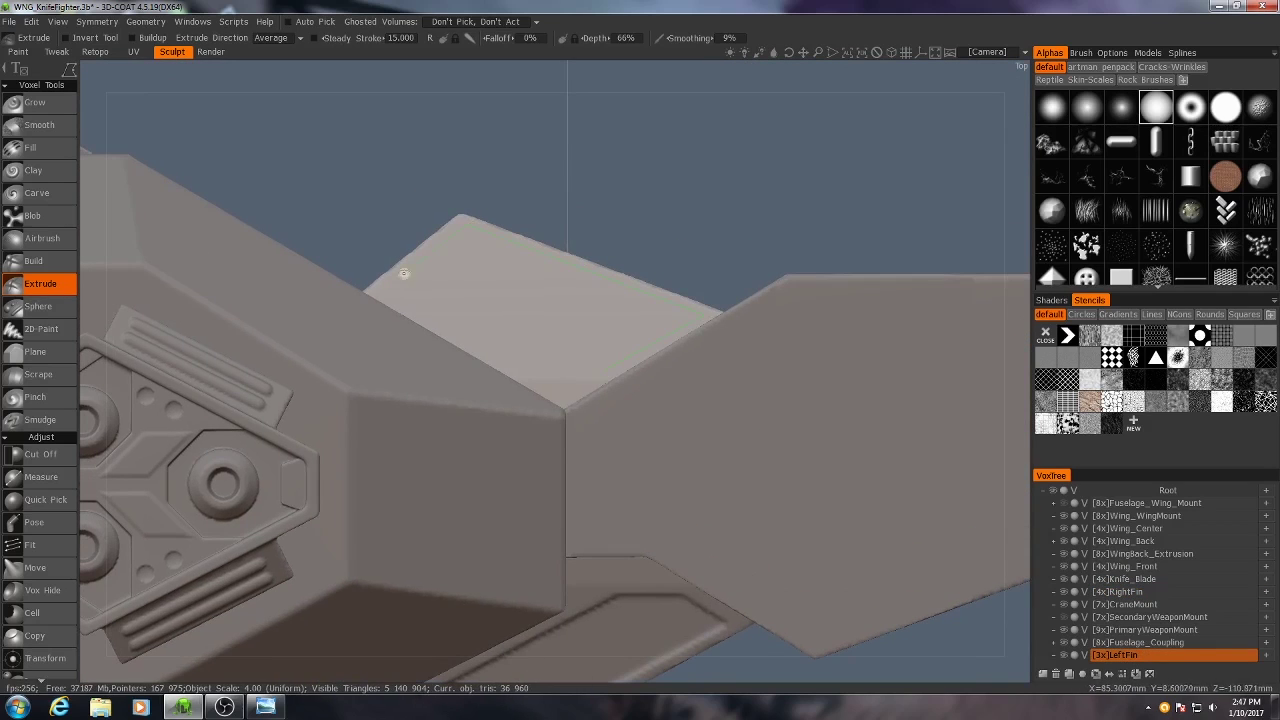
pyautogui.click(604, 370)
pyautogui.scroll(-3, 604, 370)
pyautogui.moveTo(604, 370)
pyautogui.mouseDown()
pyautogui.moveTo(520, 300)
pyautogui.moveTo(366, 551)
pyautogui.moveTo(645, 453)
pyautogui.moveTo(569, 406)
pyautogui.moveTo(700, 386)
pyautogui.moveTo(603, 374)
pyautogui.moveTo(628, 387)
pyautogui.mouseUp()
pyautogui.scroll(3, 569, 406)
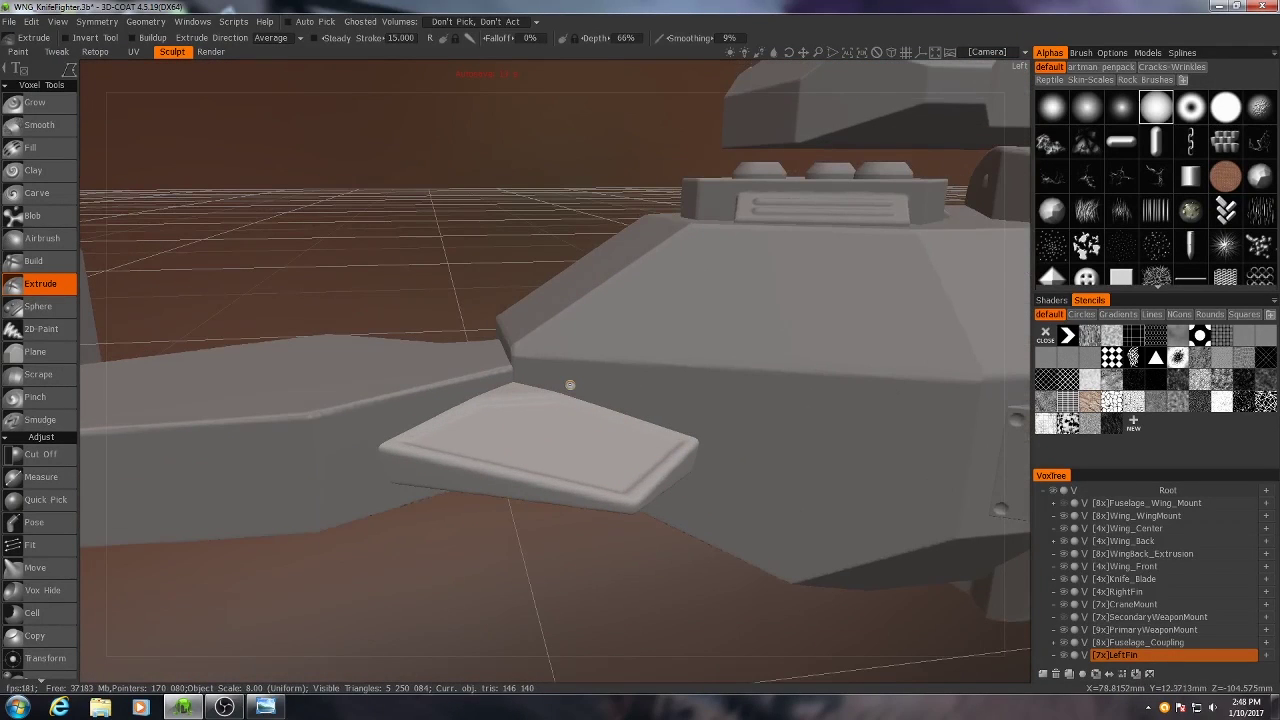
# Step: Examine LeftFin's inset panel and its junction with the wing body from above, the side and below
pyautogui.scroll(2, 541, 371)
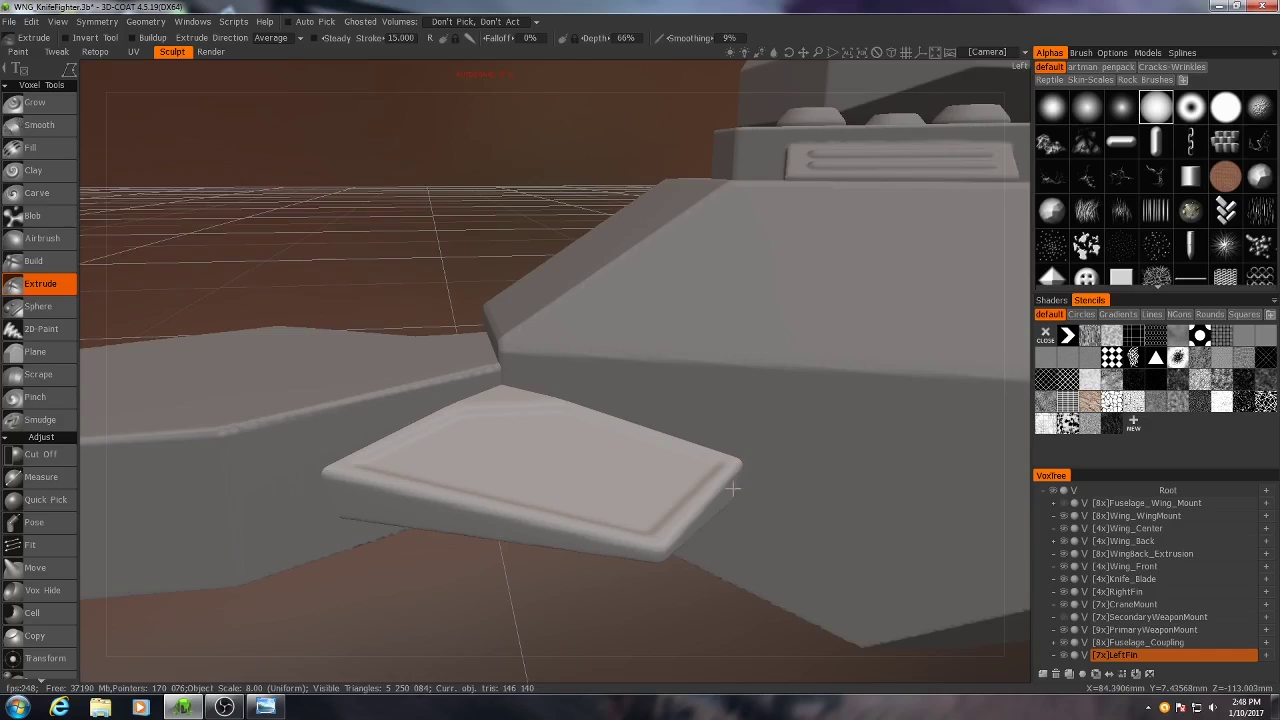
pyautogui.moveTo(733, 488); pyautogui.dragTo(649, 363)
pyautogui.moveTo(649, 363); pyautogui.dragTo(586, 460, button='middle')
pyautogui.scroll(-3, 586, 440)
pyautogui.moveTo(580, 200); pyautogui.dragTo(566, 359)
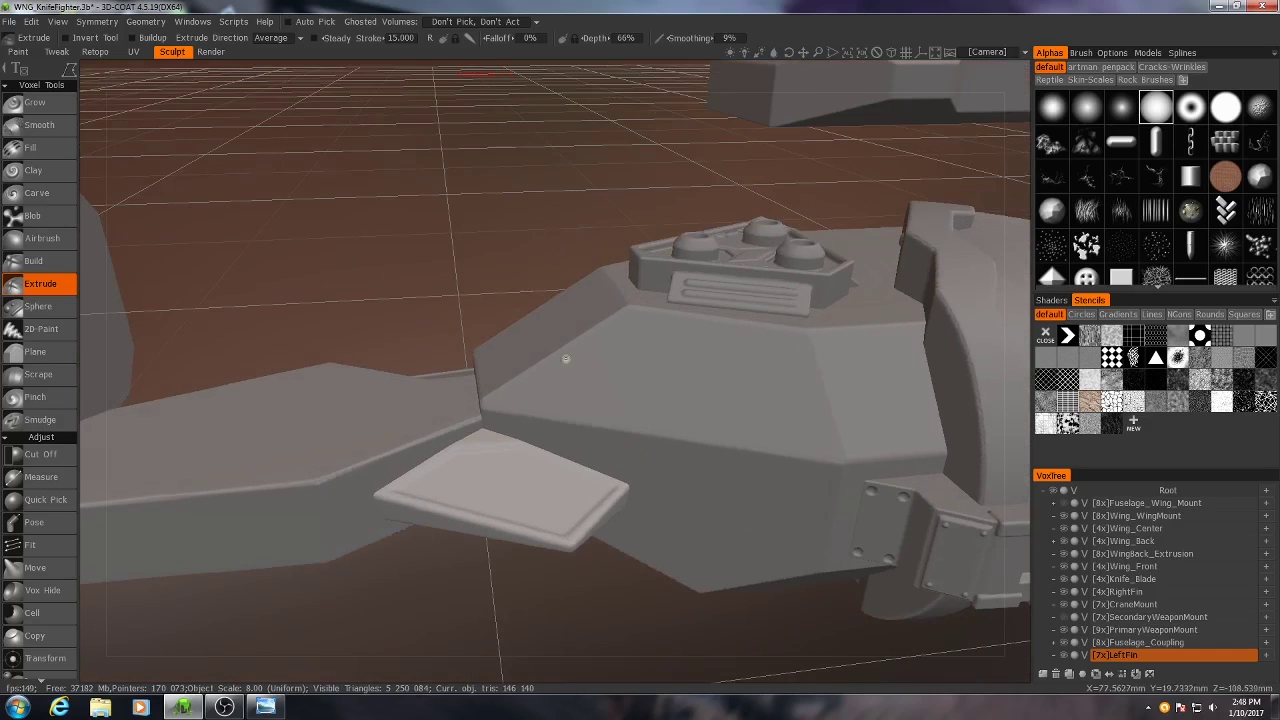
pyautogui.scroll(3, 484, 413)
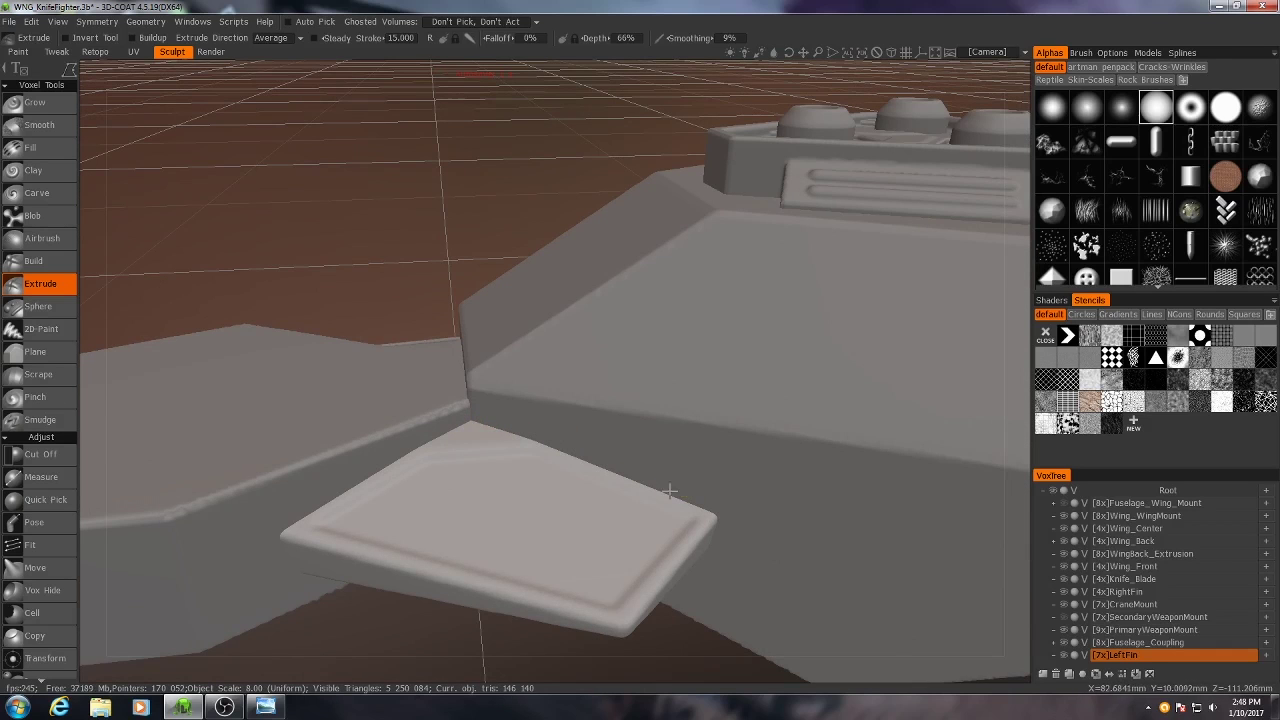
pyautogui.moveTo(670, 491); pyautogui.dragTo(642, 498, button='middle')
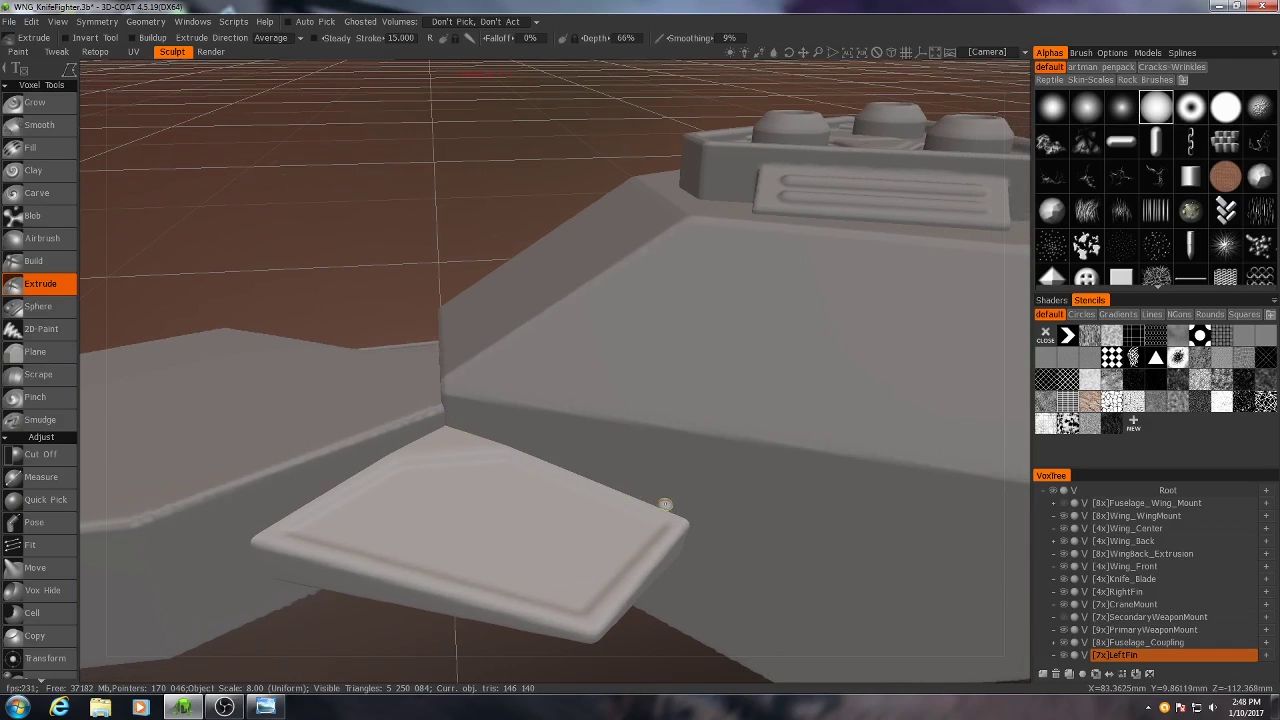
pyautogui.moveTo(668, 571); pyautogui.dragTo(517, 489)
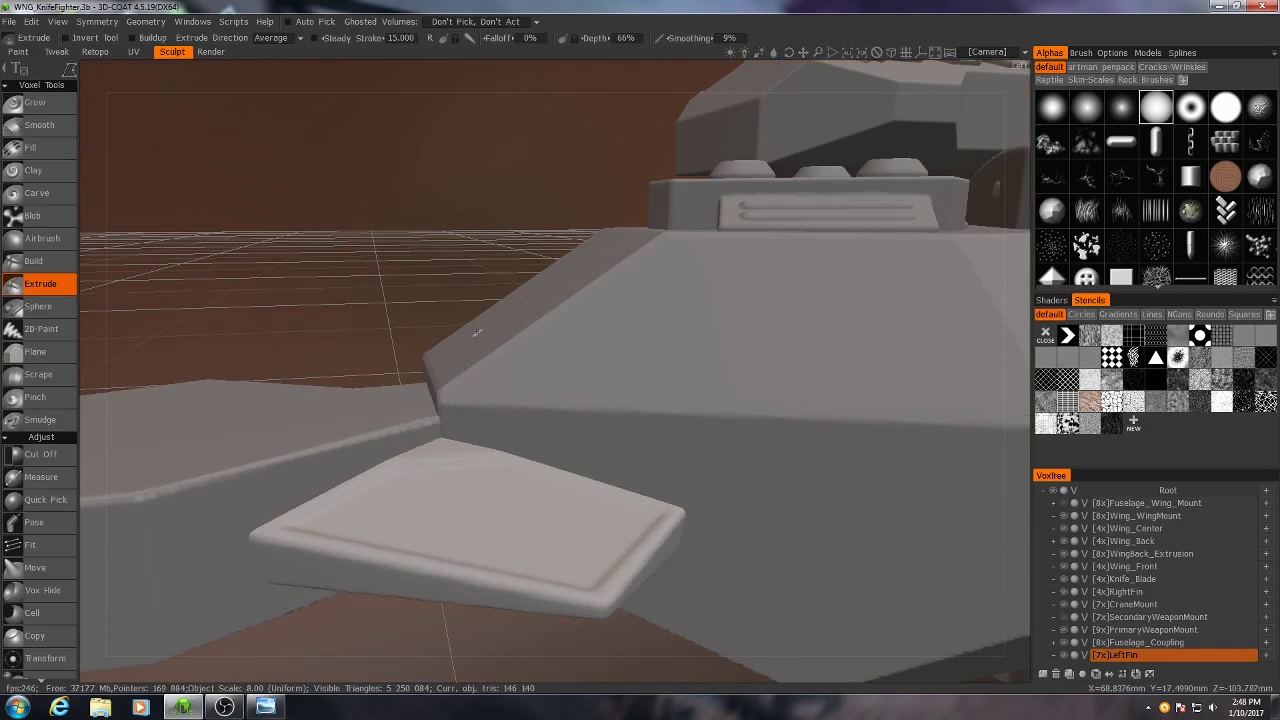
pyautogui.moveTo(543, 386); pyautogui.dragTo(520, 372)
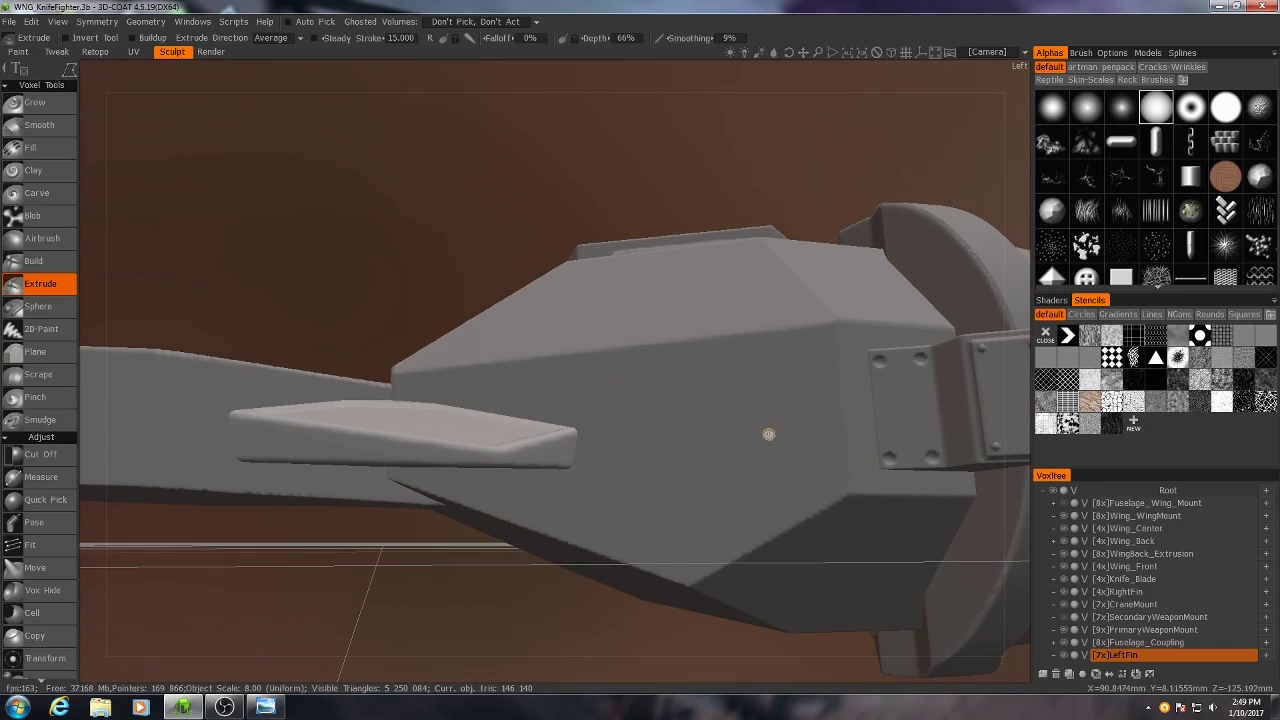
pyautogui.moveTo(768, 434); pyautogui.dragTo(640, 470)
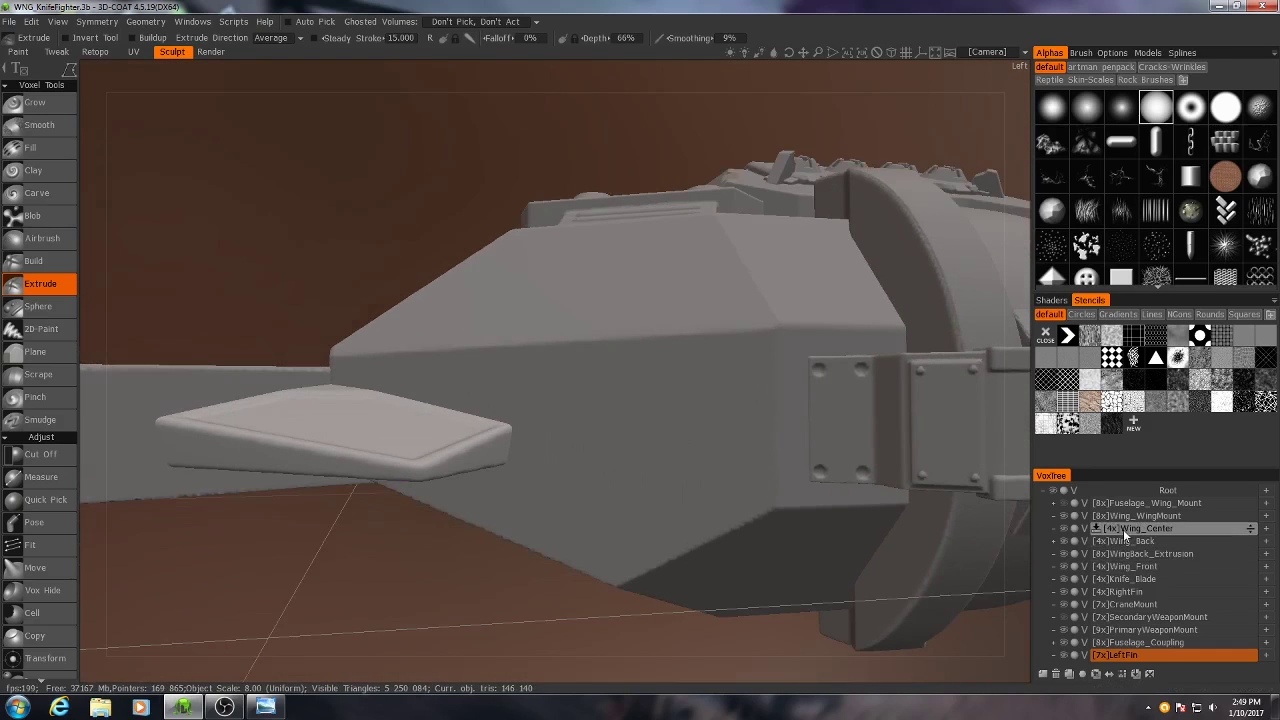
# Step: Make Wing_Center the active layer and increase its resolution to 8x
pyautogui.click(1123, 529)
pyautogui.keyDown('alt'); pyautogui.moveTo(622, 423); pyautogui.dragTo(640, 446); pyautogui.keyUp('alt')
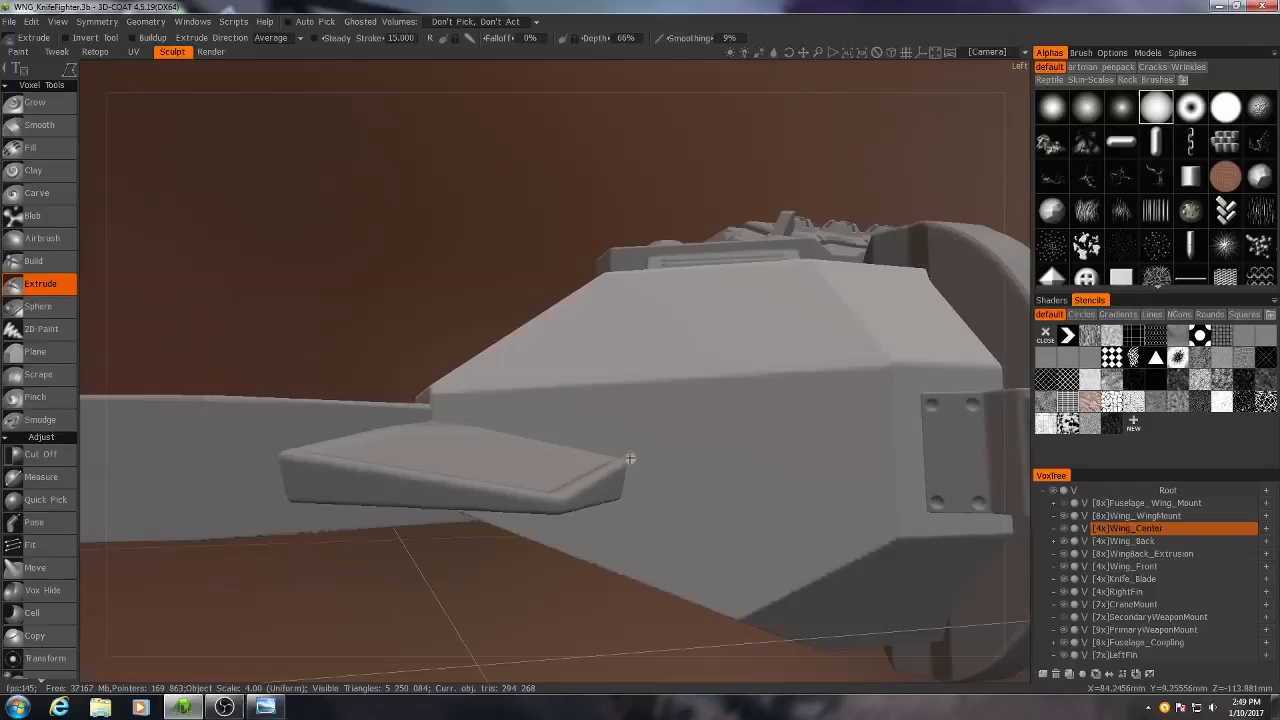
pyautogui.press('w')
pyautogui.press('w')
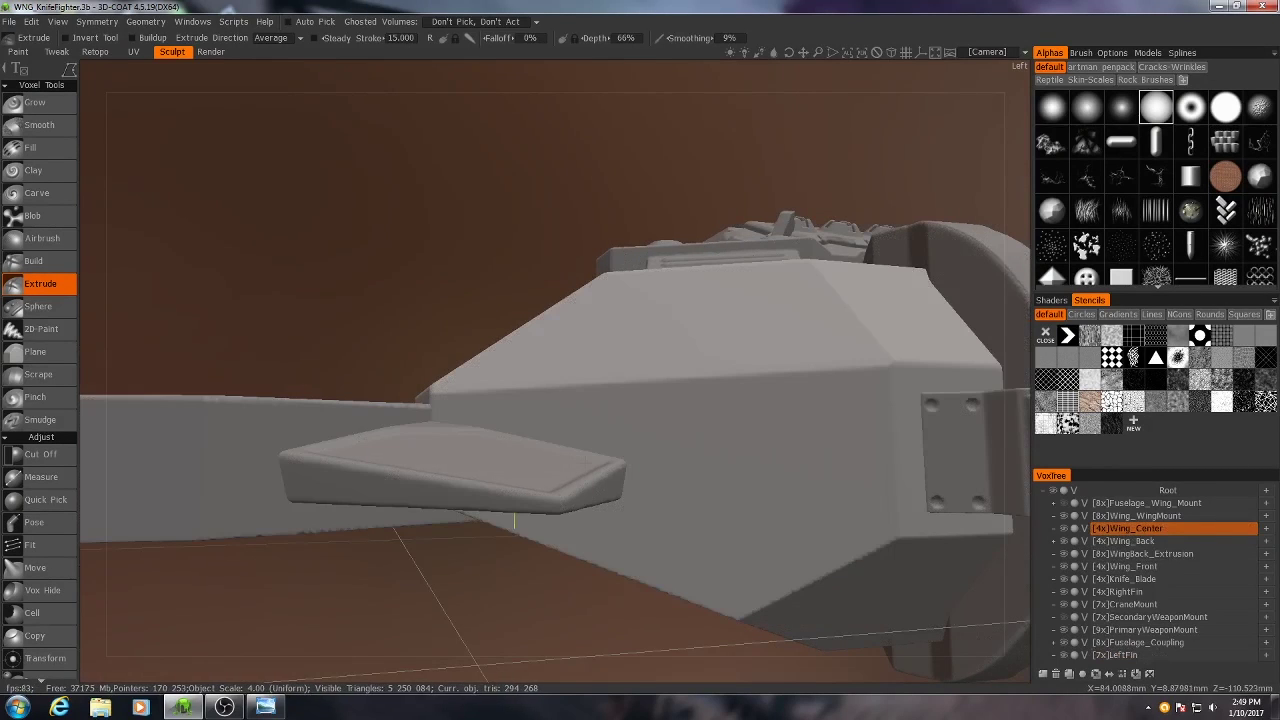
pyautogui.moveTo(599, 439); pyautogui.dragTo(586, 445, button='middle')
pyautogui.moveTo(585, 444); pyautogui.dragTo(585, 436, button='right')
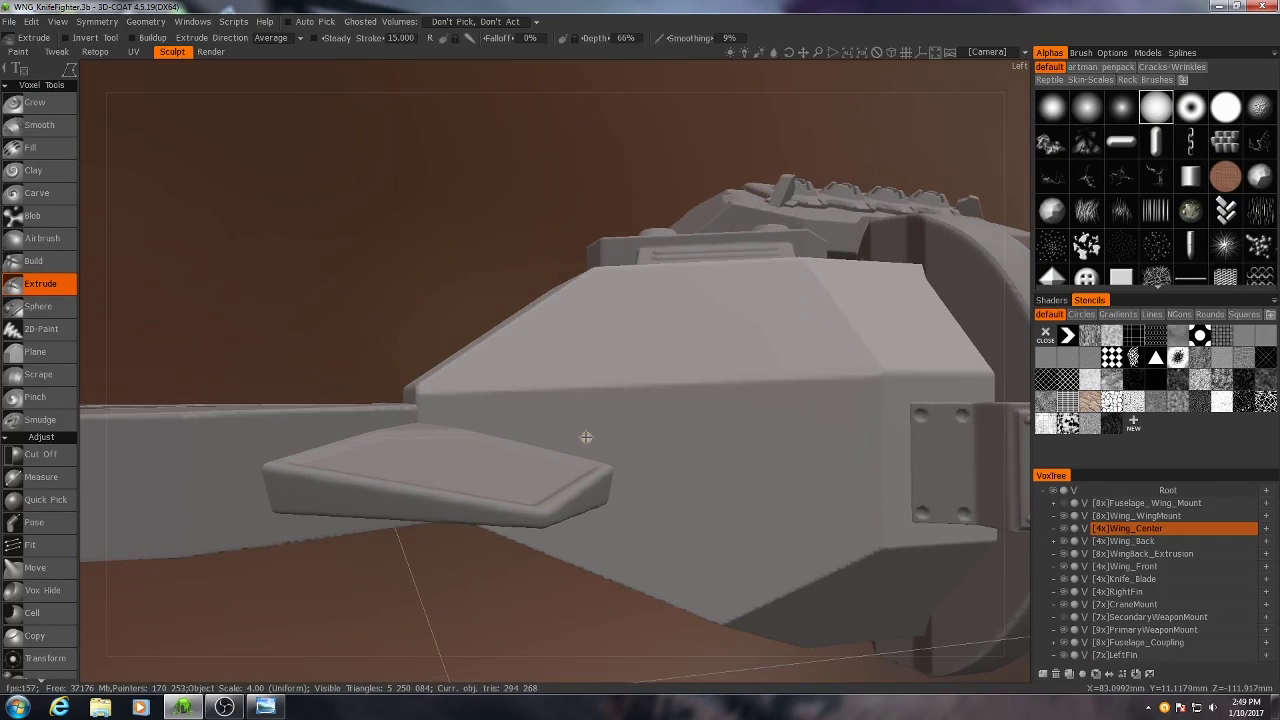
pyautogui.keyDown('alt'); pyautogui.moveTo(571, 403); pyautogui.dragTo(503, 403); pyautogui.keyUp('alt')
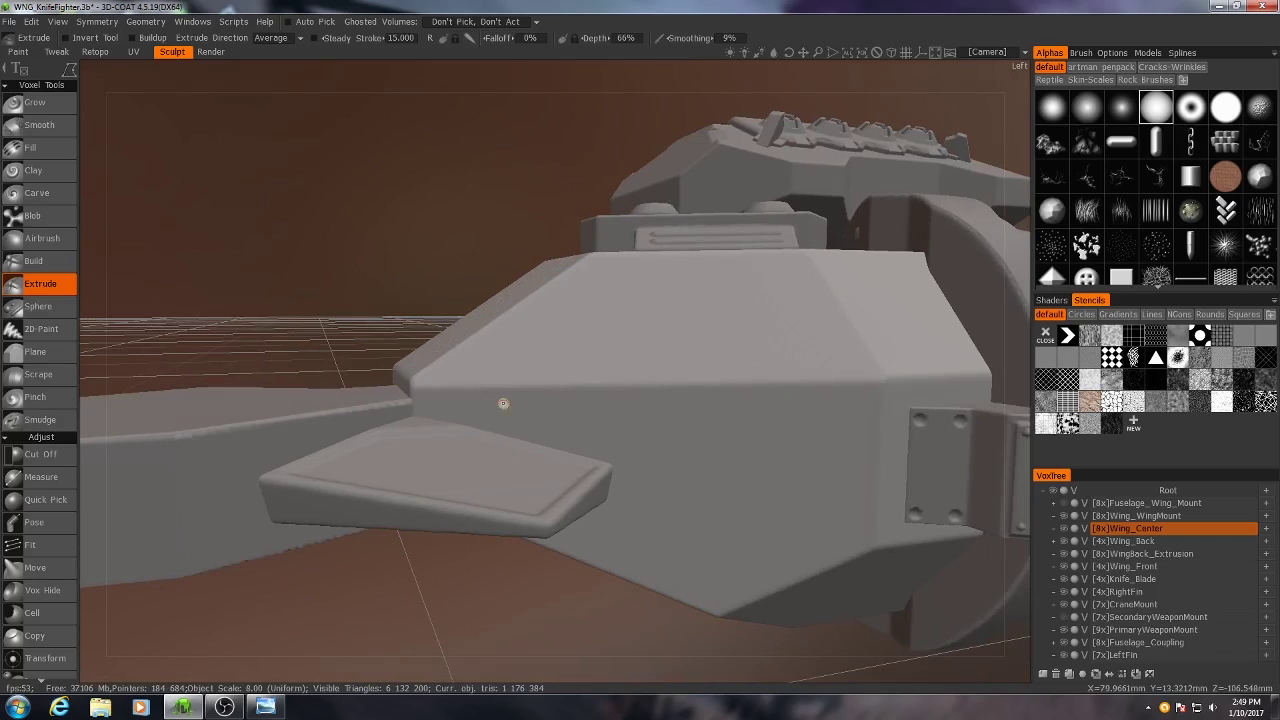
pyautogui.keyDown('alt'); pyautogui.moveTo(498, 420); pyautogui.dragTo(546, 387, button='middle'); pyautogui.keyUp('alt')
pyautogui.scroll(2, 545, 387)
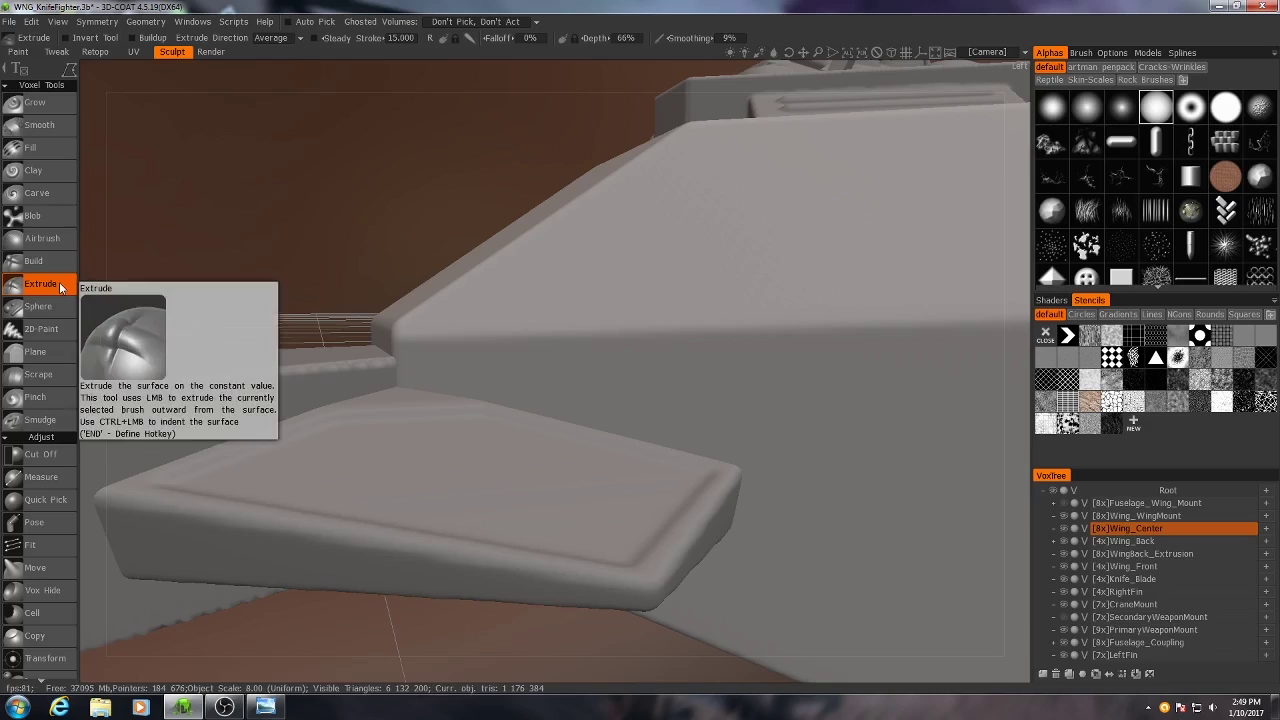
# Step: Try extruding a triangular closed shape on Wing_Center's sloped upper face and undo it
pyautogui.moveTo(68, 71)
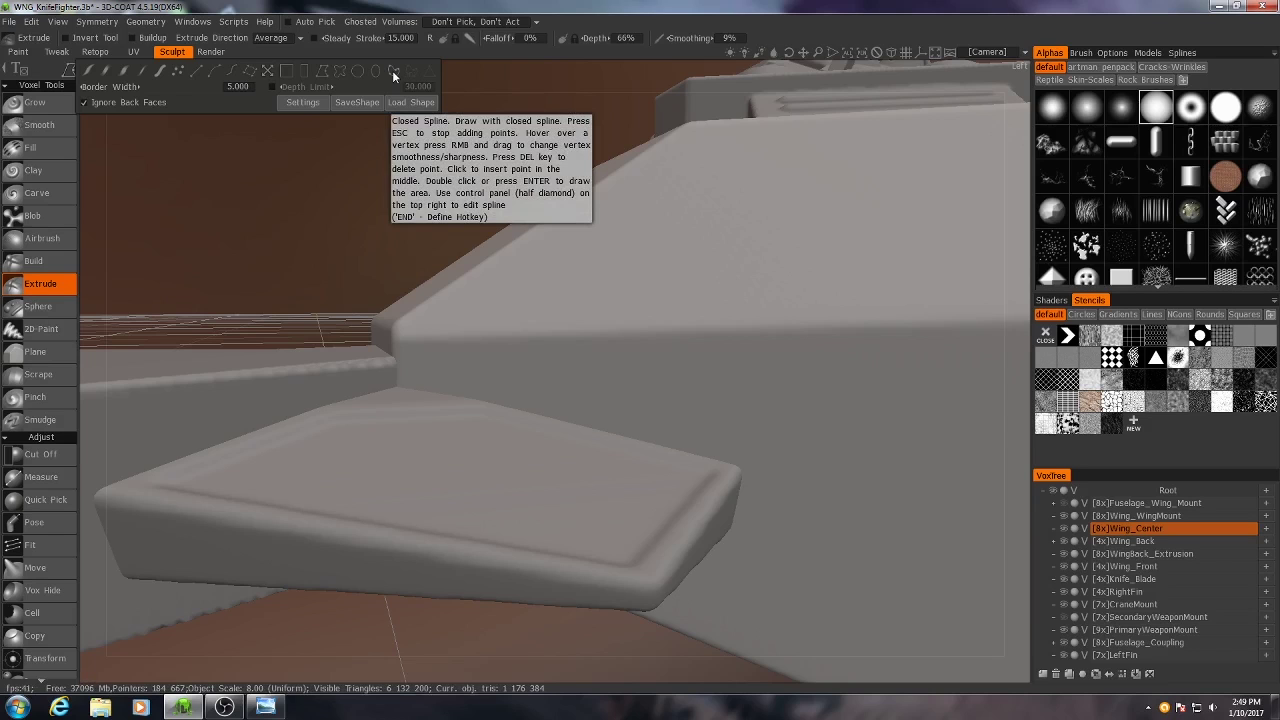
pyautogui.moveTo(532, 240)
pyautogui.keyDown('alt'); pyautogui.mouseDown()
pyautogui.moveTo(534, 274)
pyautogui.moveTo(577, 303)
pyautogui.mouseUp(); pyautogui.keyUp('alt')
pyautogui.click(649, 213)
pyautogui.click(762, 326)
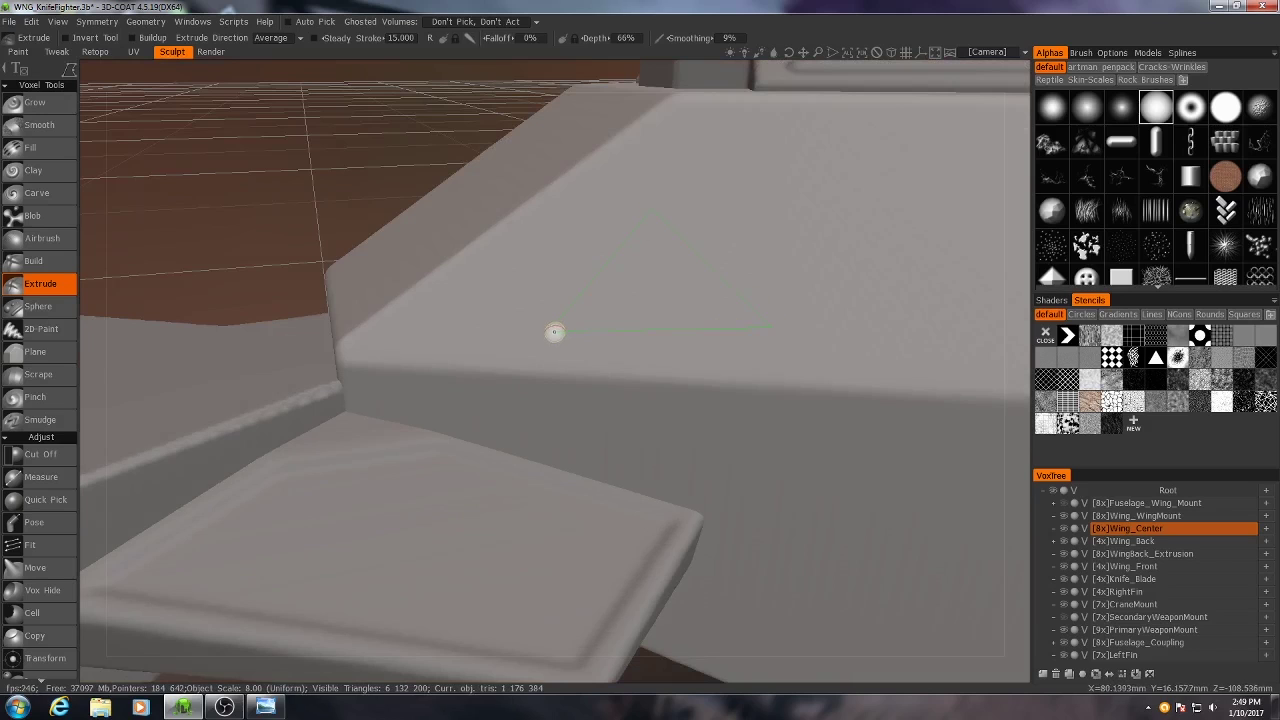
pyautogui.doubleClick(550, 329)
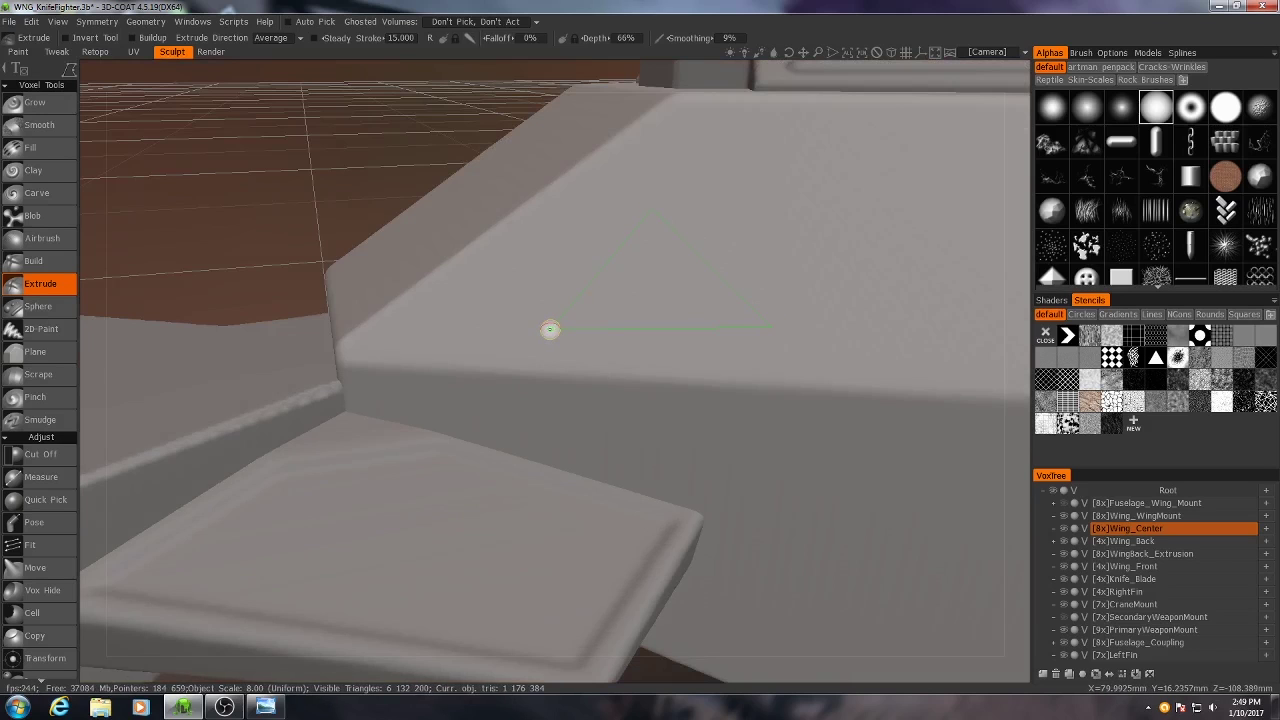
pyautogui.hotkey('ctrl', 'z')
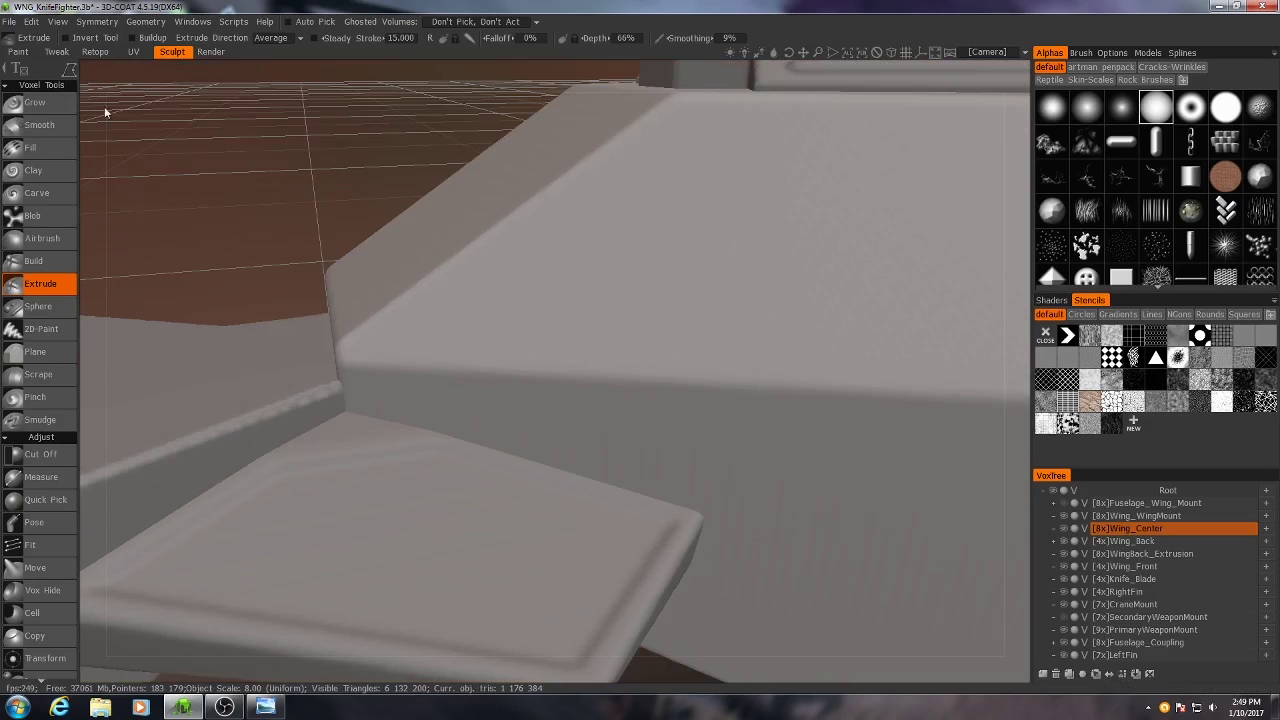
# Step: Try outlining and reshaping a four-point closed spline on Wing_Center's sloped upper face and clear it
pyautogui.click(344, 73)
pyautogui.click(516, 264)
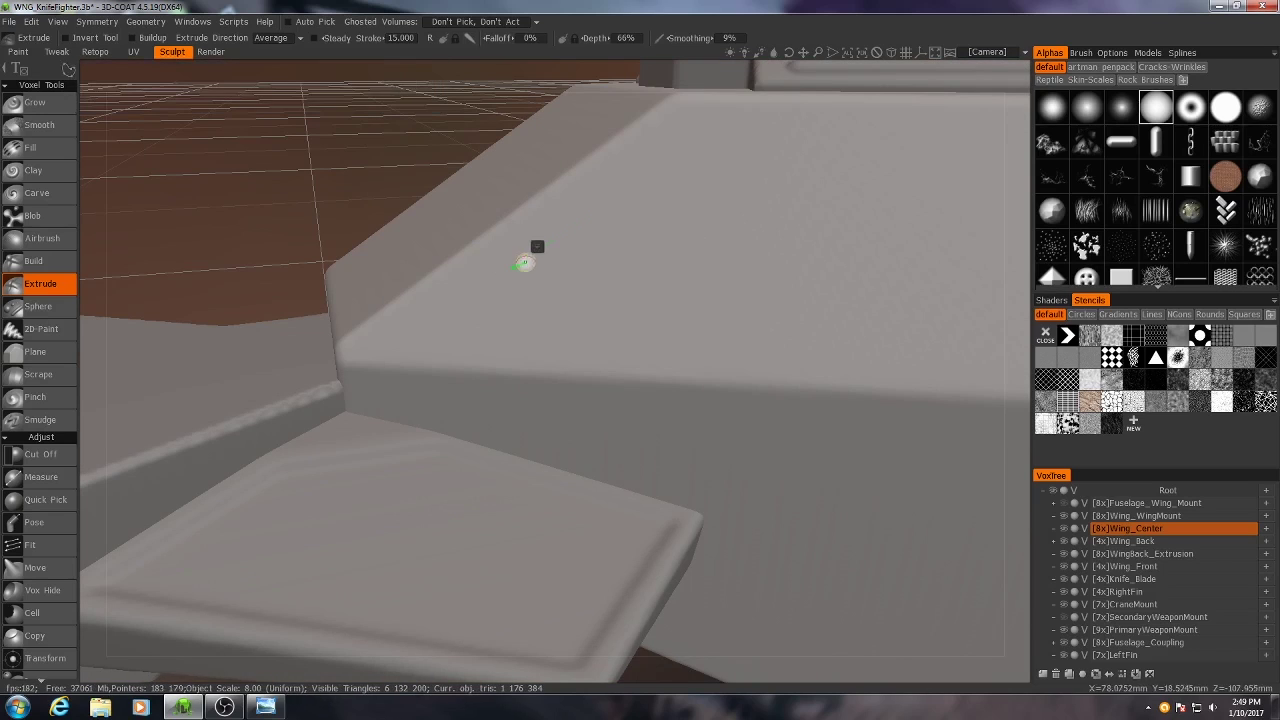
pyautogui.click(680, 185)
pyautogui.click(744, 327)
pyautogui.click(500, 329)
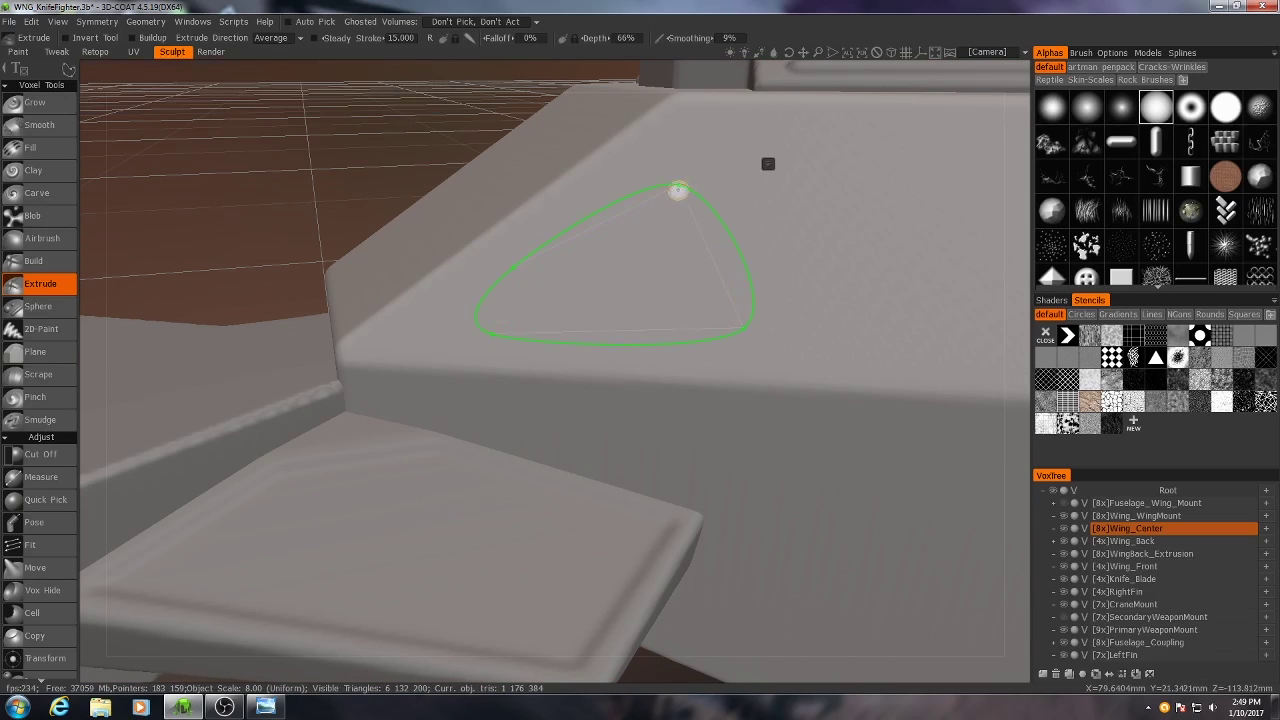
pyautogui.moveTo(677, 190)
pyautogui.mouseDown()
pyautogui.moveTo(649, 240)
pyautogui.moveTo(662, 222)
pyautogui.mouseUp()
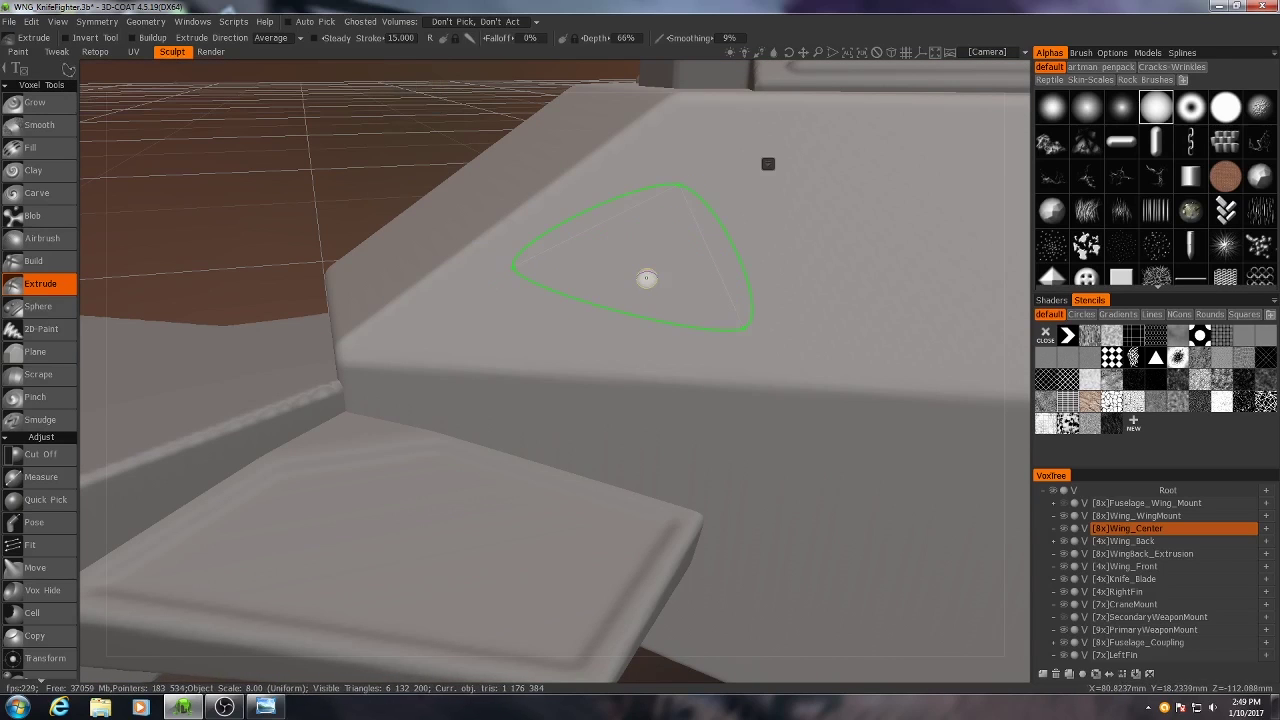
pyautogui.rightClick(768, 166)
pyautogui.click(729, 87)
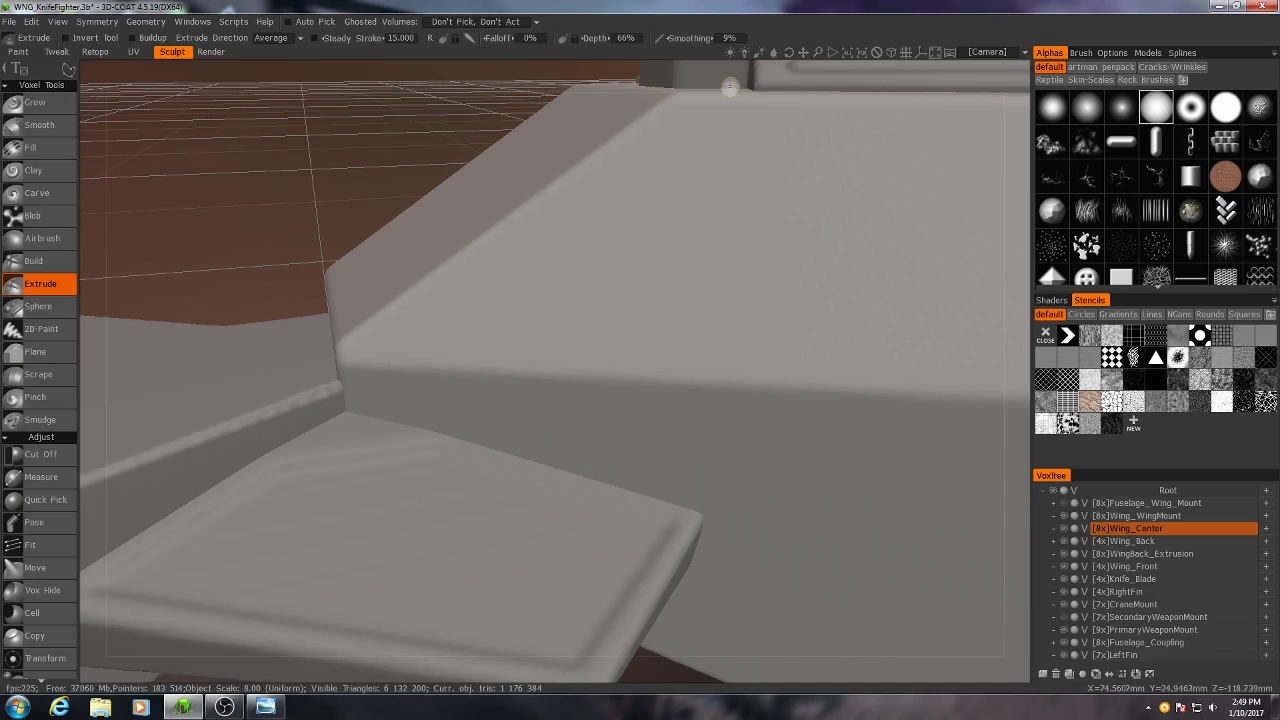
# Step: Hide the Wing_Front layer to expose the end of Wing_Center and the fin's root
pyautogui.keyDown('alt'); pyautogui.moveTo(570, 440); pyautogui.dragTo(609, 400); pyautogui.keyUp('alt')
pyautogui.scroll(-6, 611, 403)
pyautogui.scroll(3, 613, 407)
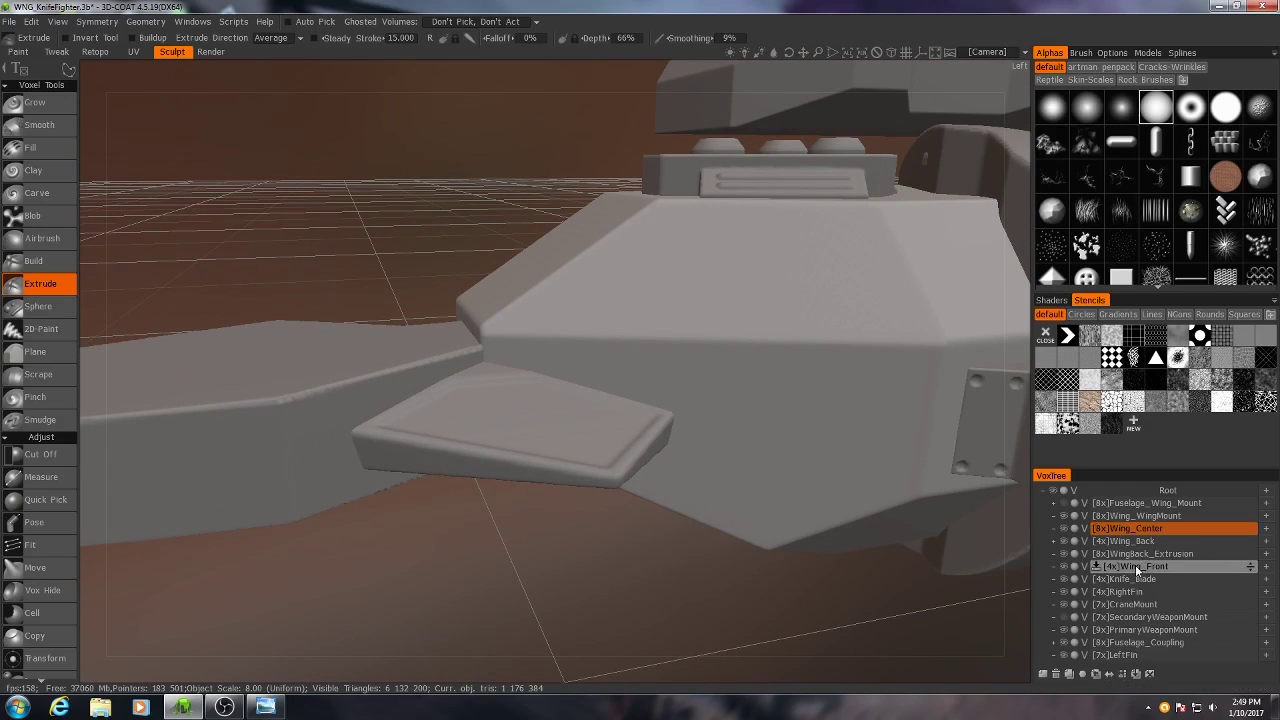
pyautogui.scroll(2, 562, 400)
pyautogui.keyDown('alt'); pyautogui.moveTo(540, 396); pyautogui.dragTo(499, 354); pyautogui.keyUp('alt')
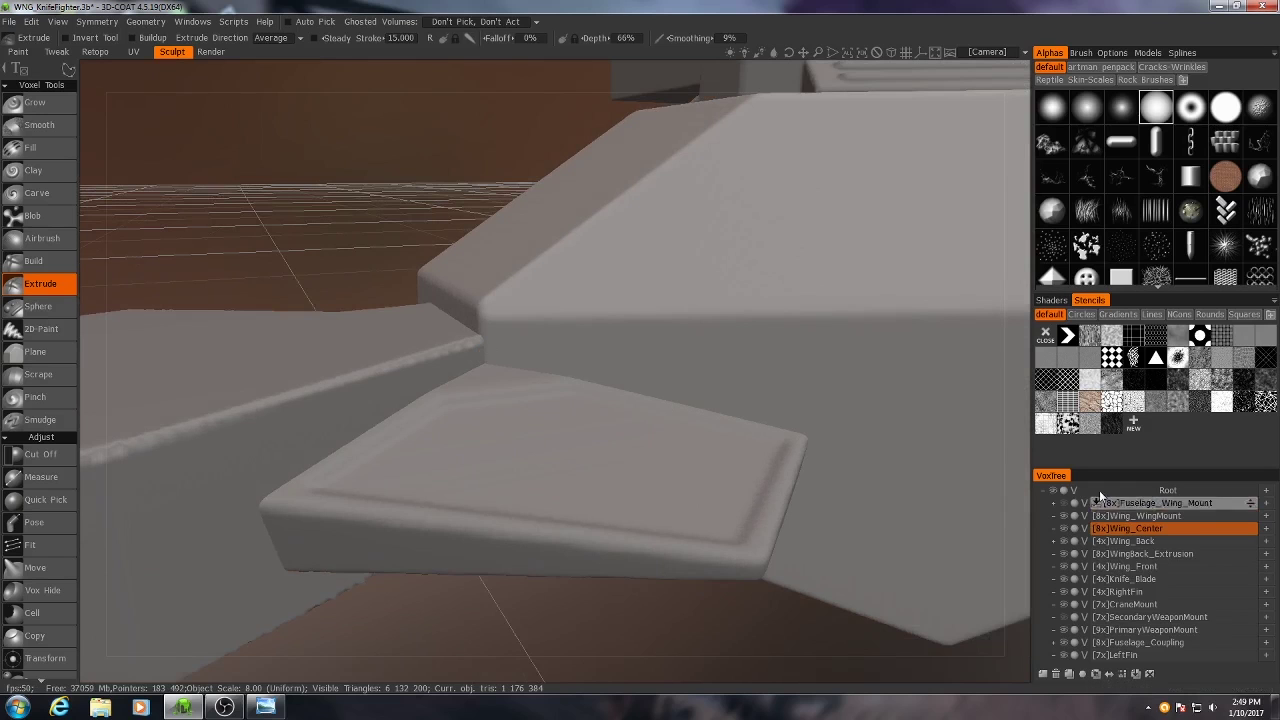
pyautogui.click(1064, 567)
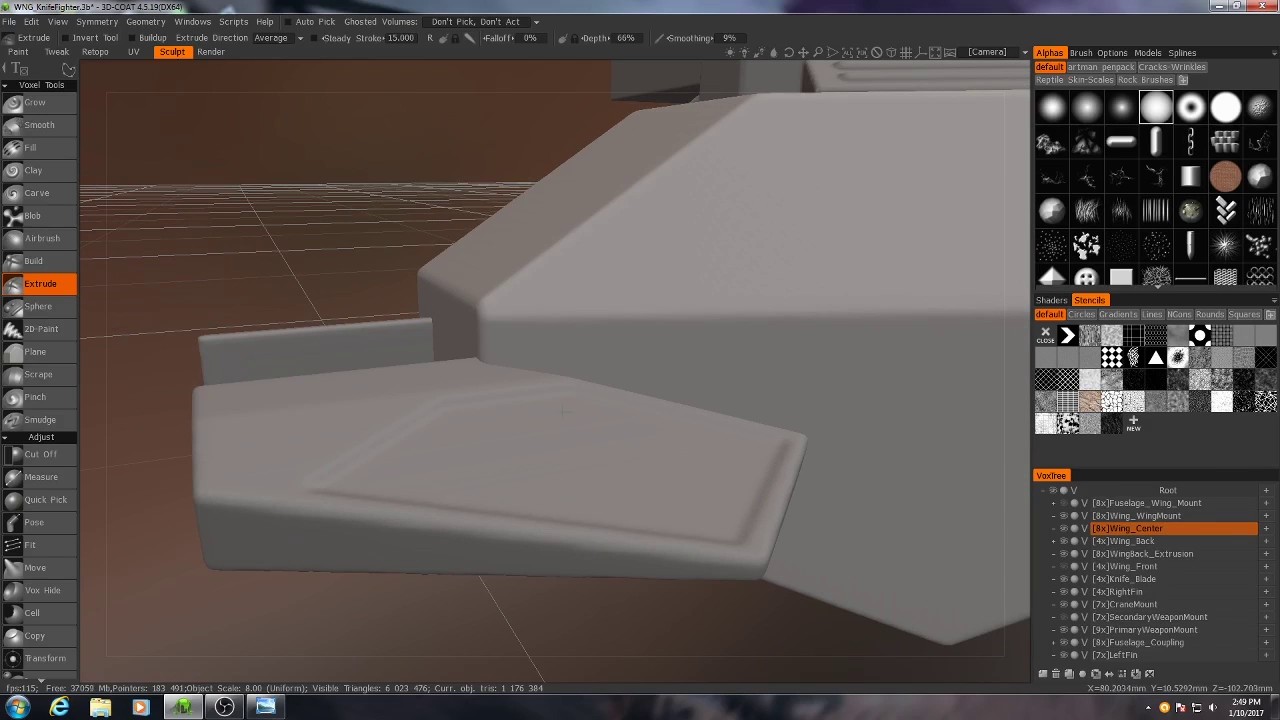
# Step: Extrude a straight-edged closed spline outline around the fin's root on Wing_Center's side face at 66% depth as a mounting plate
pyautogui.keyDown('alt'); pyautogui.moveTo(830, 470); pyautogui.dragTo(620, 360); pyautogui.keyUp('alt')
pyautogui.keyDown('alt'); pyautogui.moveTo(620, 360); pyautogui.dragTo(652, 397, button='right'); pyautogui.keyUp('alt')
pyautogui.keyDown('alt'); pyautogui.moveTo(652, 397); pyautogui.dragTo(743, 509); pyautogui.keyUp('alt')
pyautogui.rightClick(791, 267)
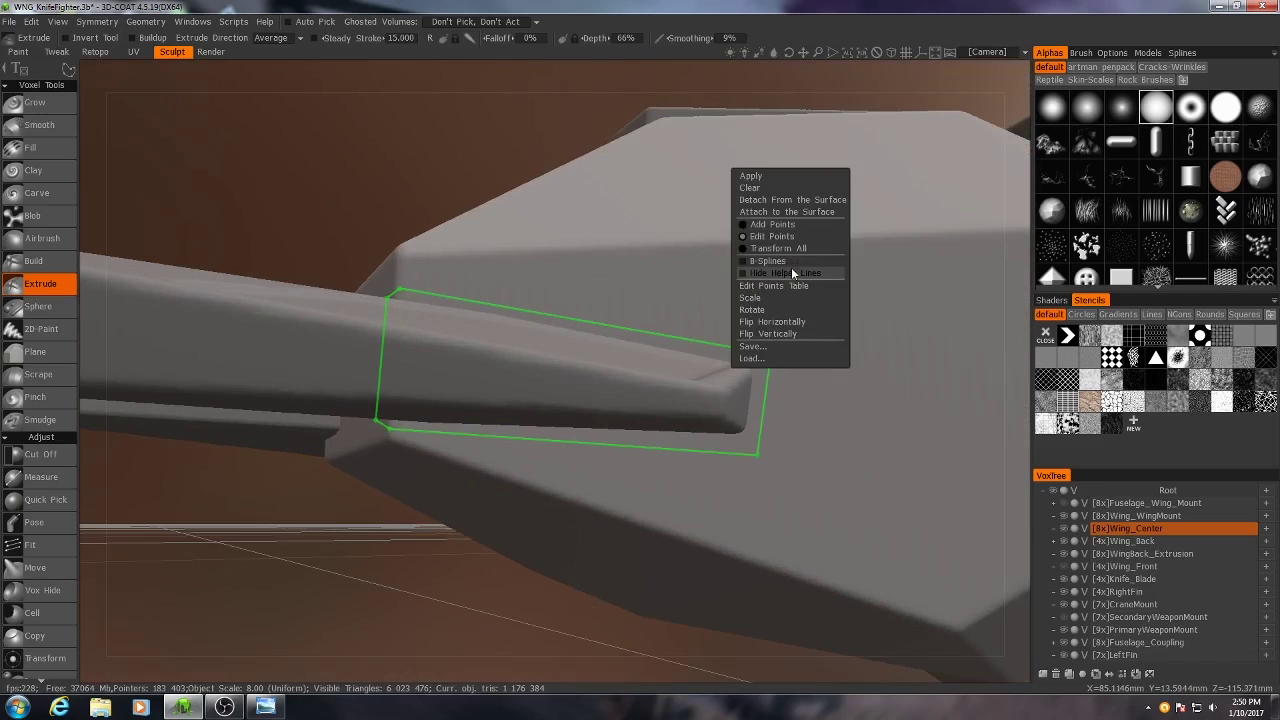
pyautogui.click(761, 262)
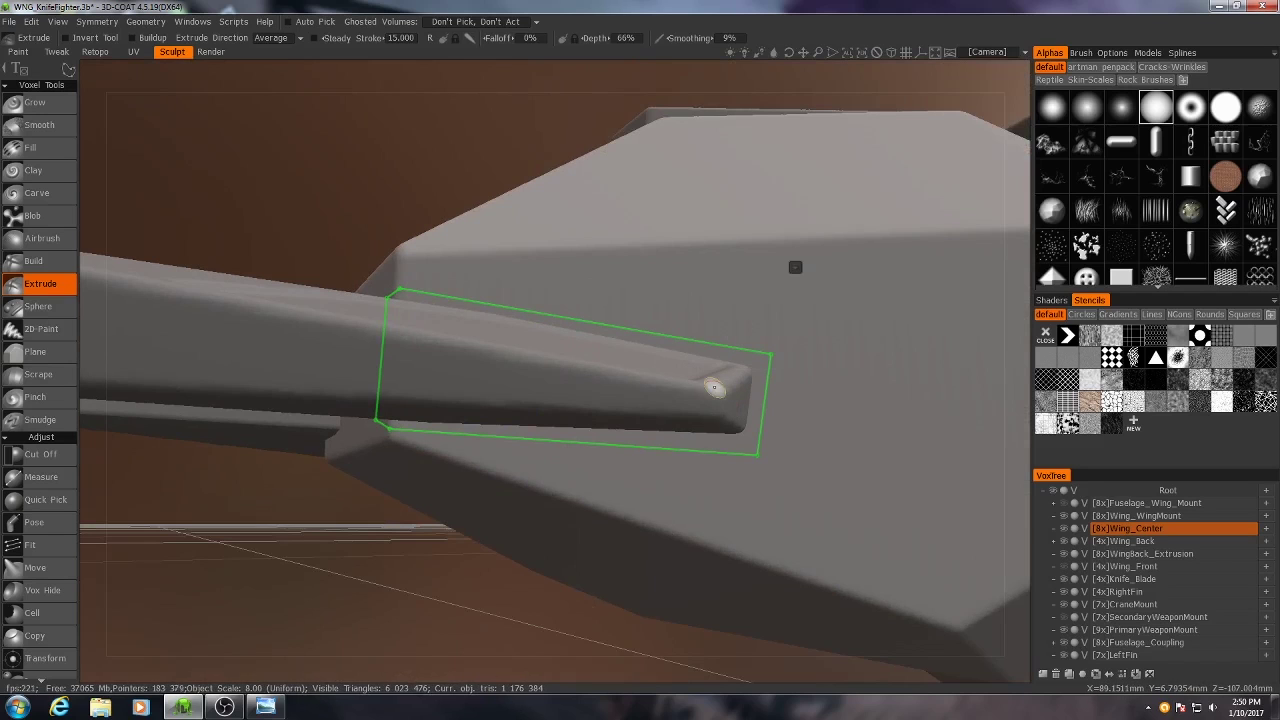
pyautogui.keyDown('alt'); pyautogui.moveTo(580, 543); pyautogui.dragTo(575, 548); pyautogui.keyUp('alt')
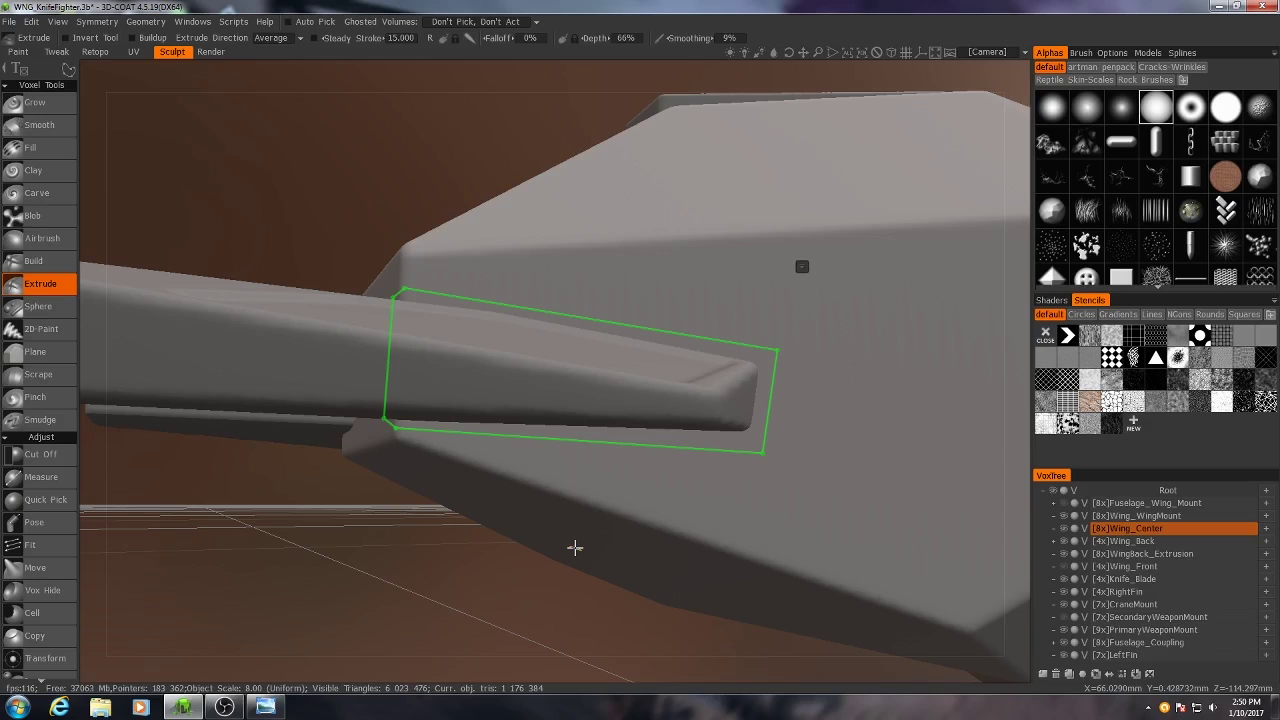
pyautogui.press('Return')
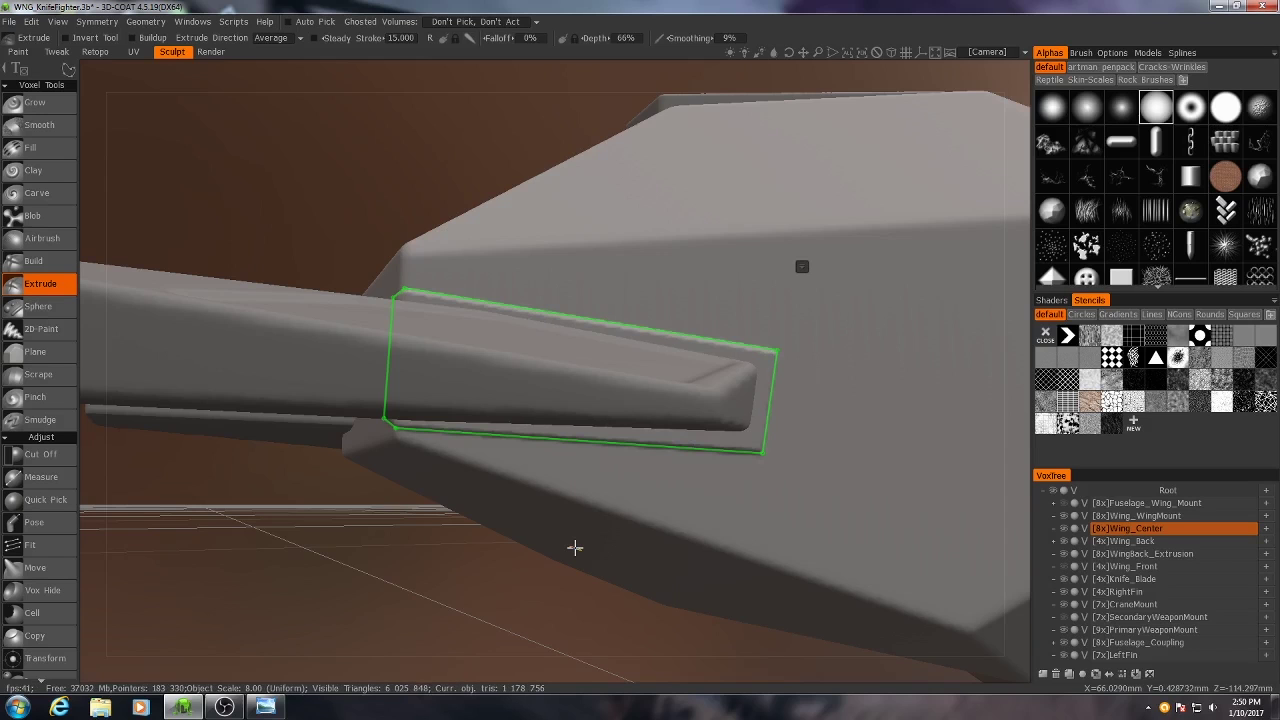
pyautogui.keyDown('alt'); pyautogui.moveTo(833, 414); pyautogui.dragTo(734, 433); pyautogui.keyUp('alt')
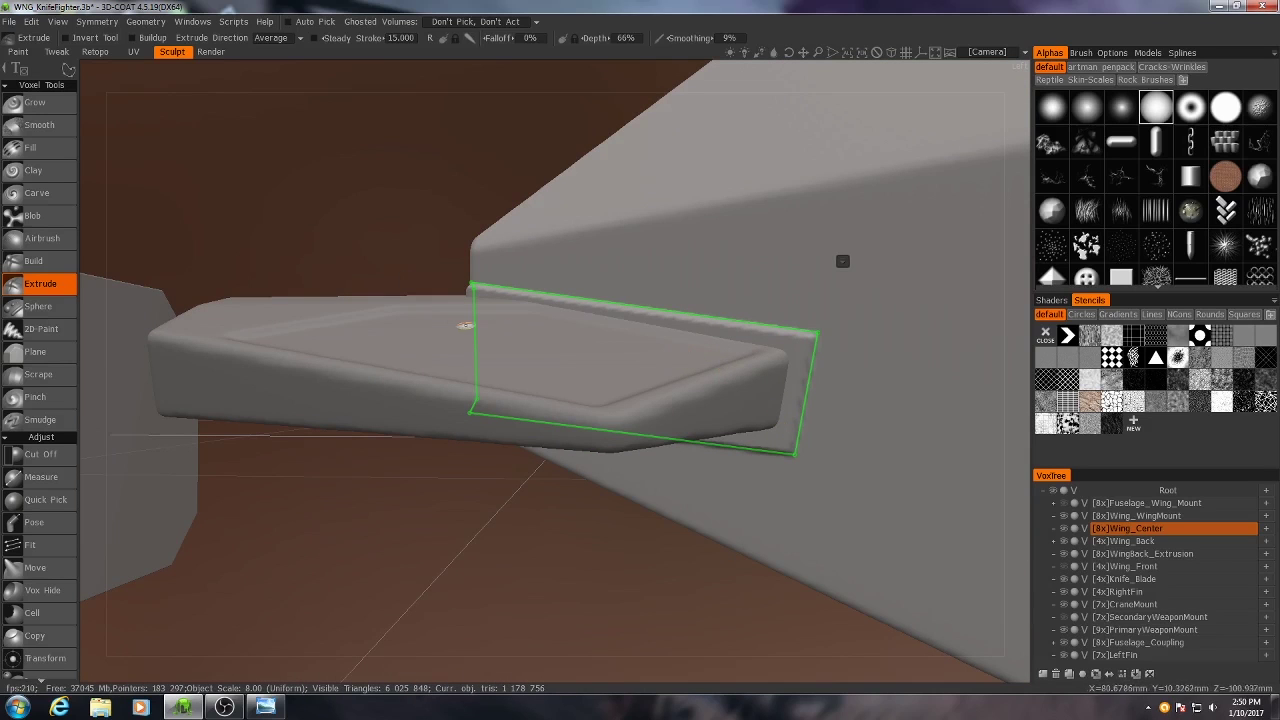
pyautogui.keyDown('alt'); pyautogui.moveTo(620, 546); pyautogui.dragTo(803, 538); pyautogui.keyUp('alt')
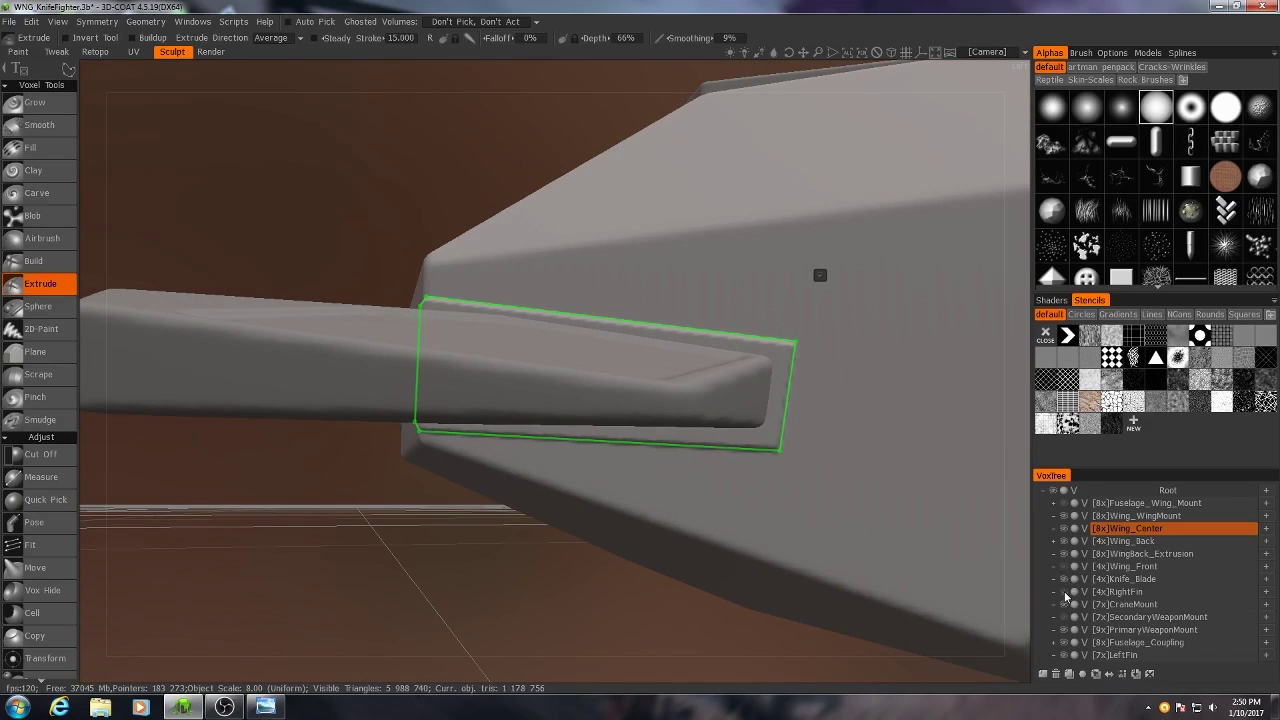
# Step: Hide the LeftFin layer and examine the plate extruded around its root on Wing_Center's side face
pyautogui.click(1064, 655)
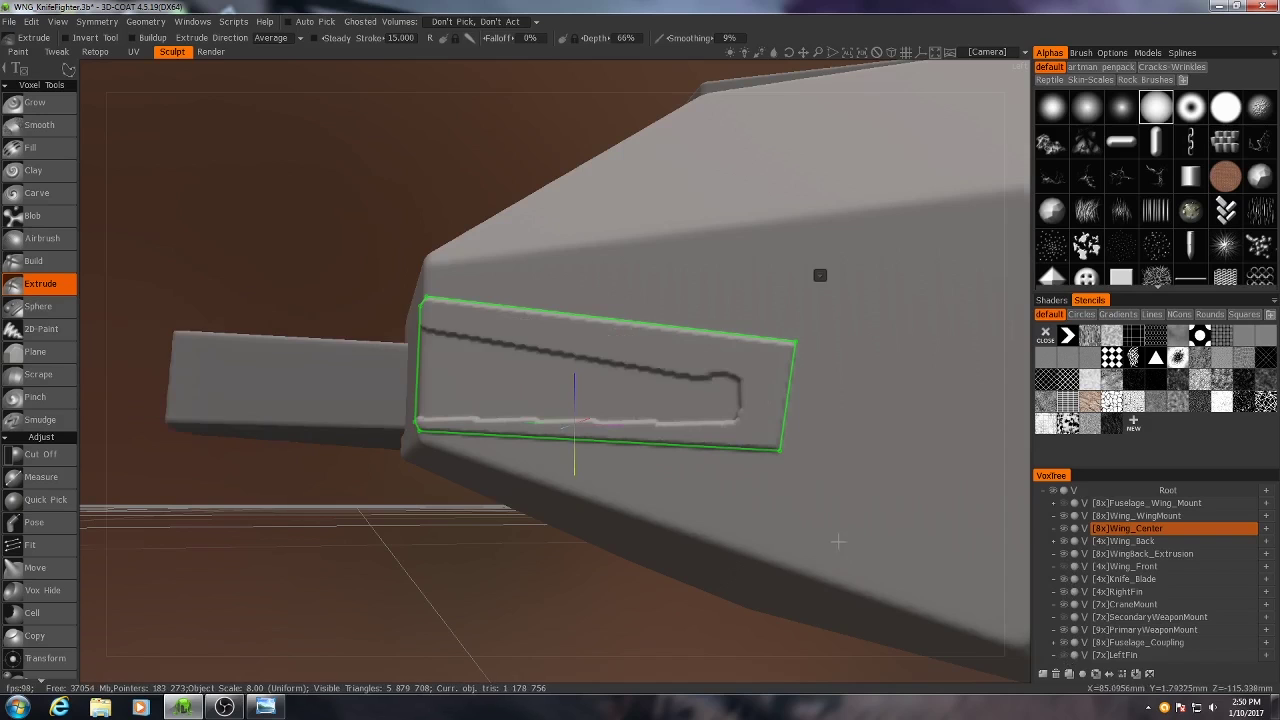
pyautogui.scroll(-3, 837, 540)
pyautogui.keyDown('alt'); pyautogui.moveTo(837, 540); pyautogui.dragTo(857, 574); pyautogui.keyUp('alt')
pyautogui.scroll(3, 857, 574)
pyautogui.keyDown('alt'); pyautogui.moveTo(702, 360); pyautogui.dragTo(661, 359); pyautogui.keyUp('alt')
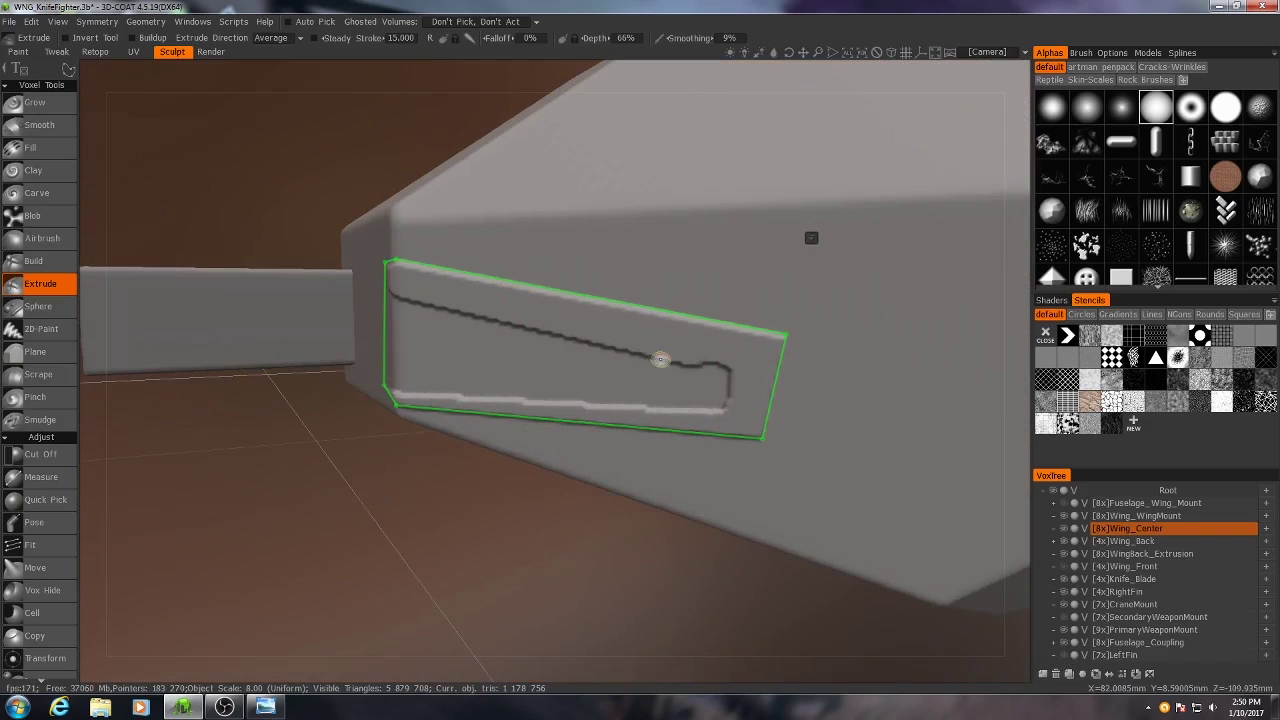
pyautogui.keyDown('alt'); pyautogui.moveTo(426, 324); pyautogui.dragTo(575, 302); pyautogui.keyUp('alt')
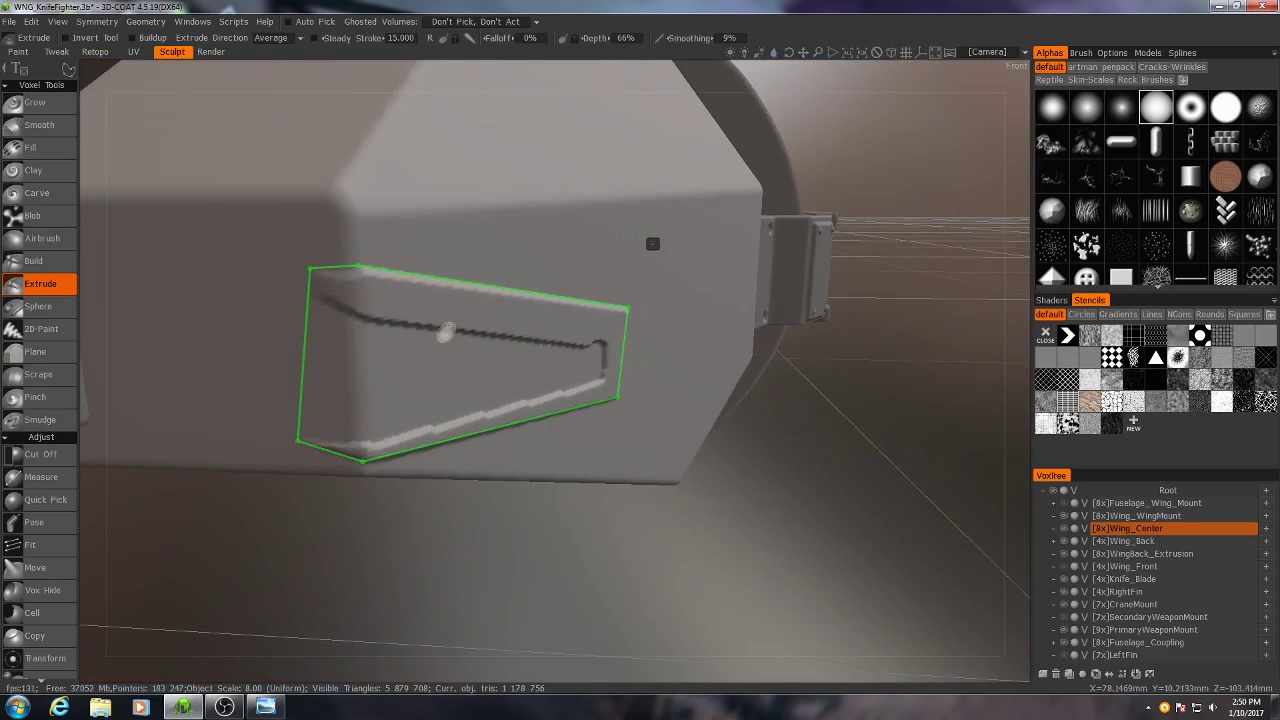
pyautogui.moveTo(446, 329); pyautogui.dragTo(626, 378, button='right')
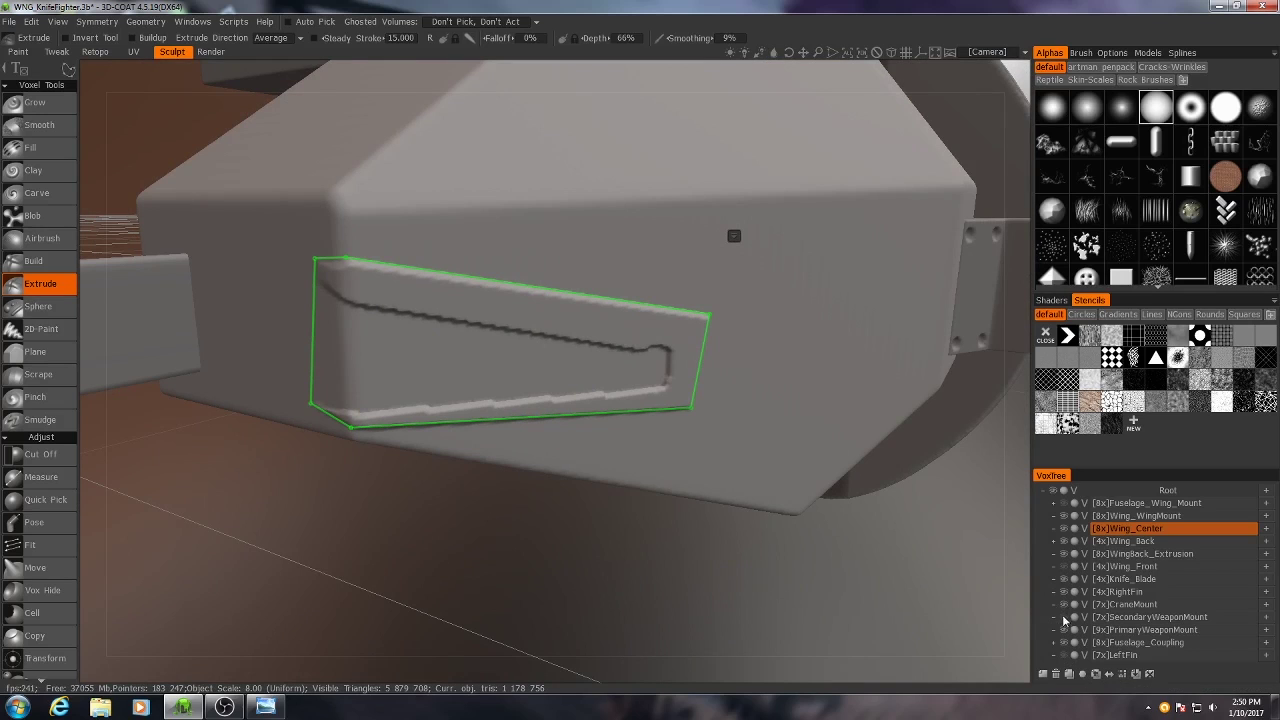
# Step: Undo the plate extrusion and show the LeftFin layer again to check the outline against the fin's root
pyautogui.moveTo(749, 451); pyautogui.dragTo(756, 368, button='right')
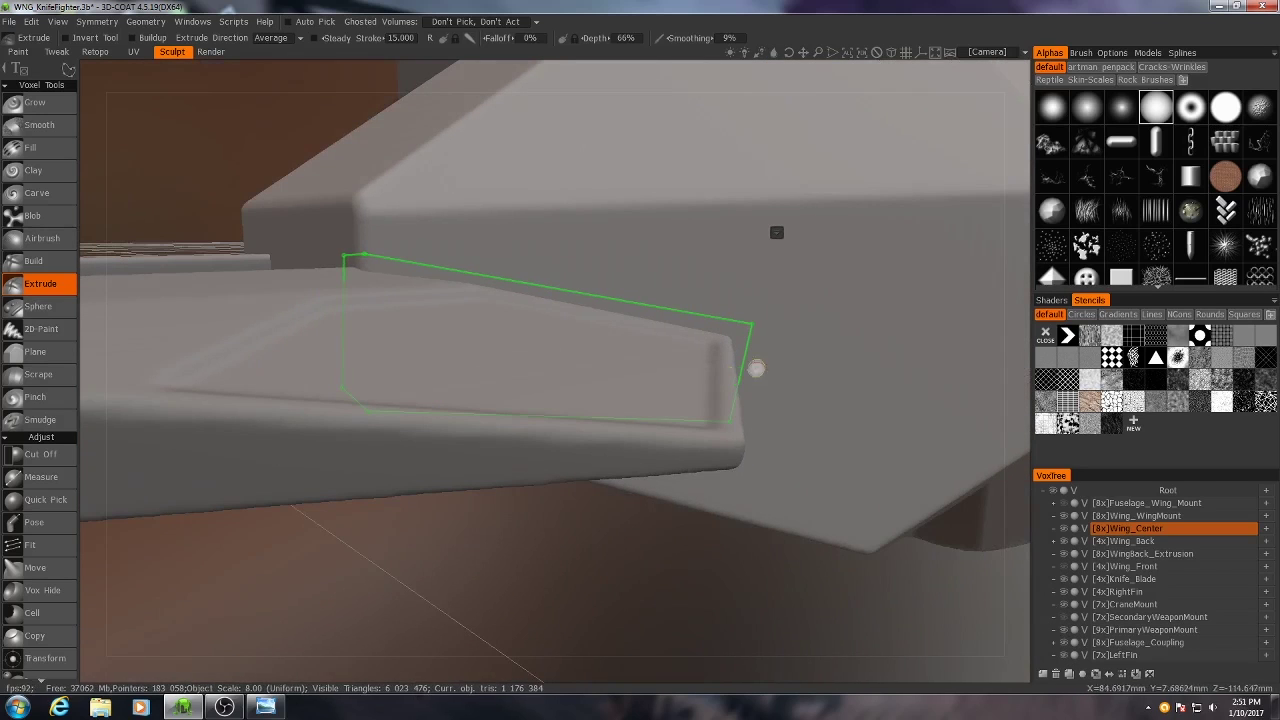
pyautogui.moveTo(557, 280); pyautogui.dragTo(743, 334, button='right')
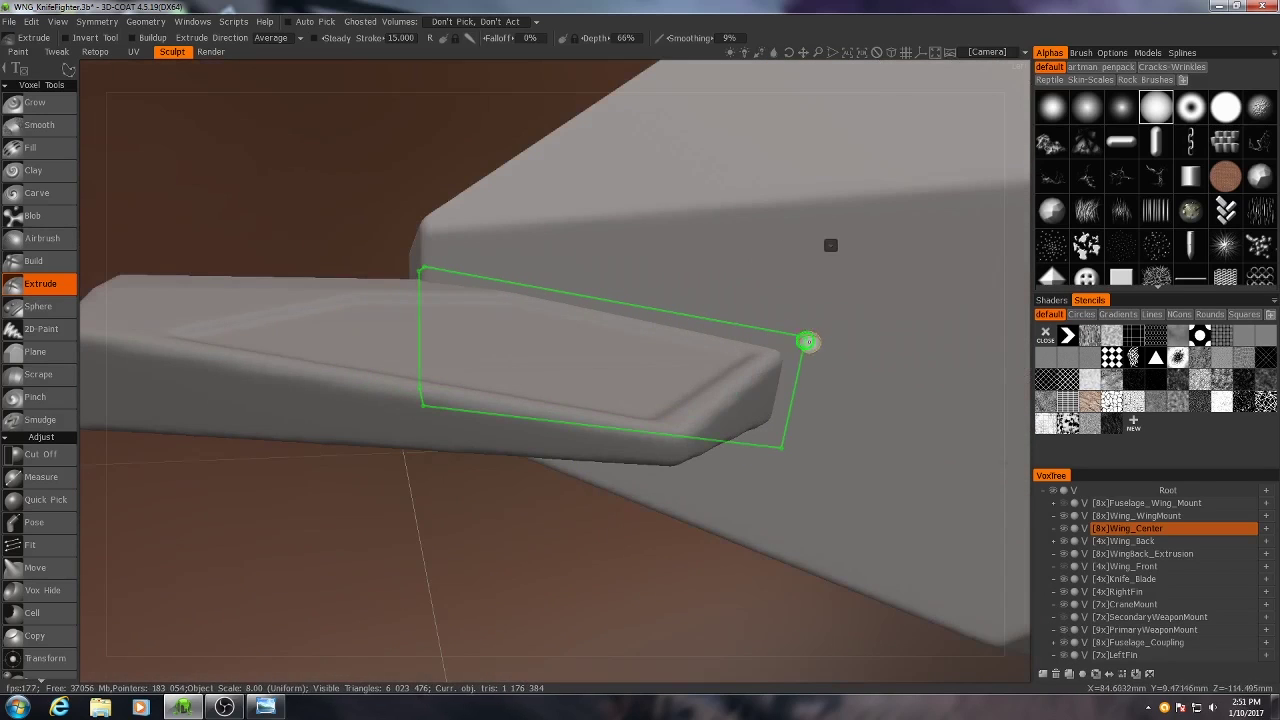
pyautogui.moveTo(805, 362); pyautogui.dragTo(322, 300, button='right')
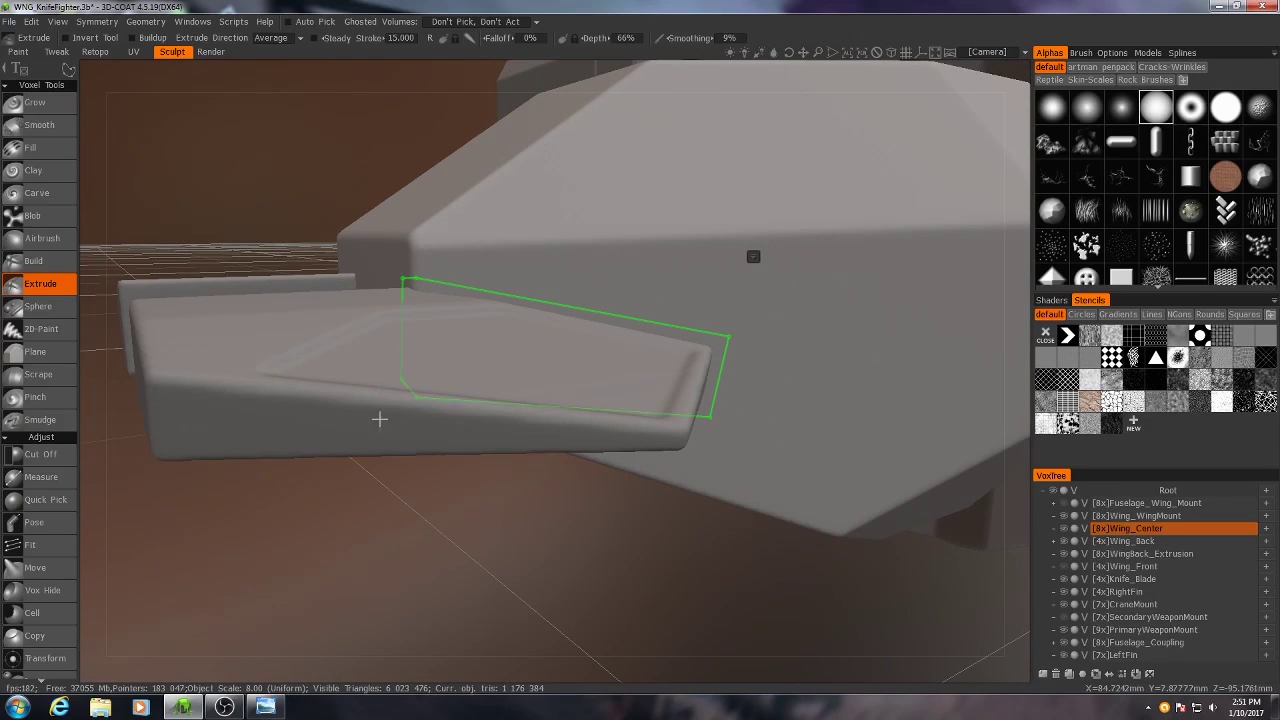
pyautogui.moveTo(379, 419); pyautogui.dragTo(450, 320, button='right')
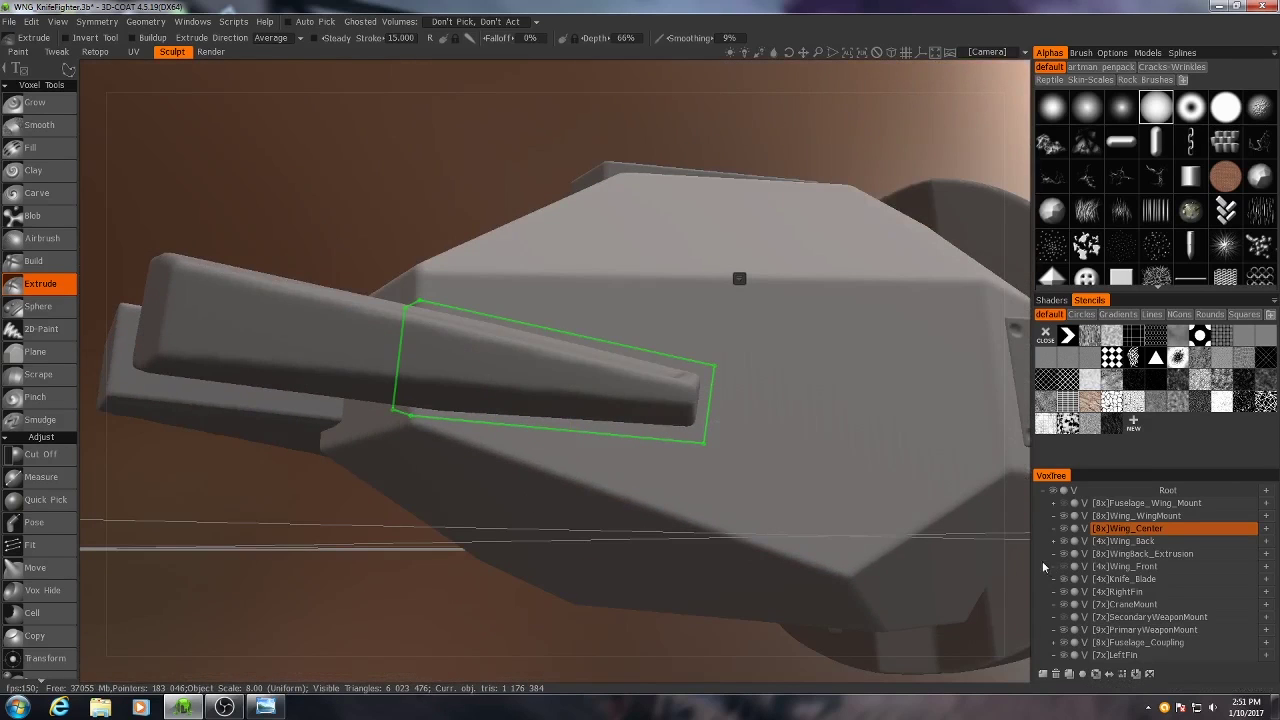
# Step: With LeftFin hidden, extrude the outline inward at 144% depth to cut a recess into Wing_Center's side face
pyautogui.click(1064, 656)
pyautogui.moveTo(571, 429); pyautogui.dragTo(514, 372, button='right')
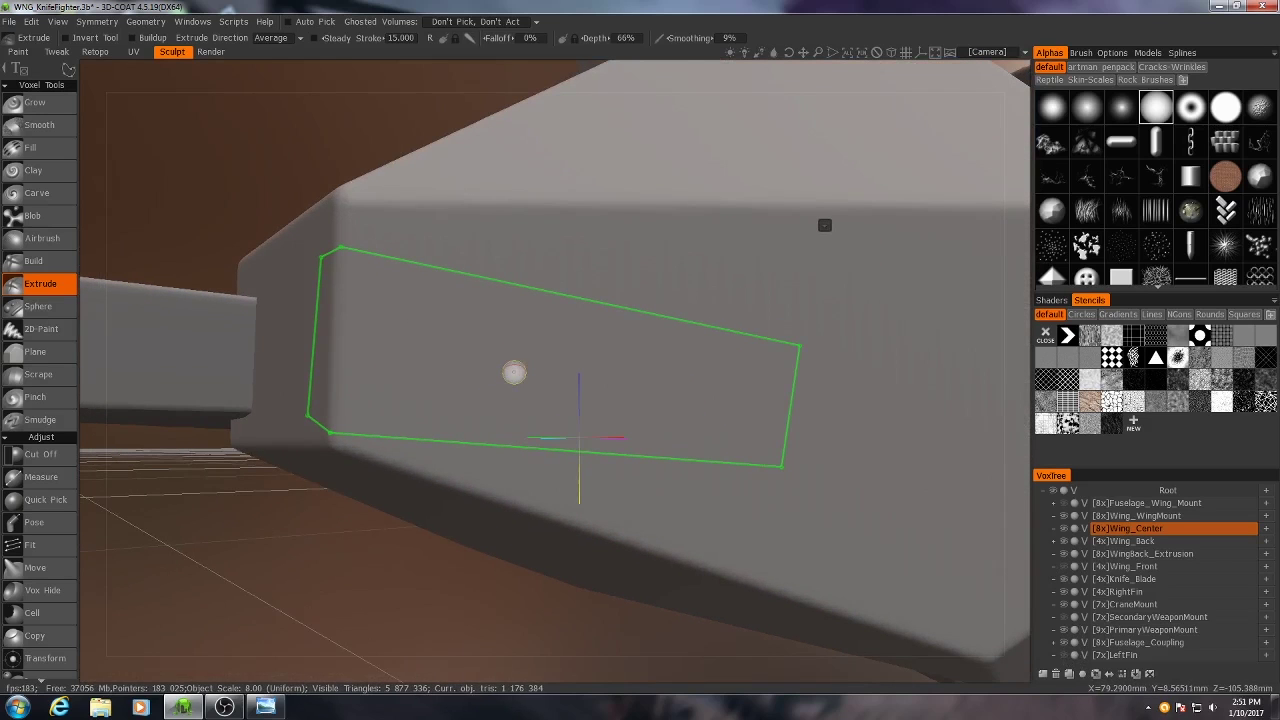
pyautogui.moveTo(70, 70)
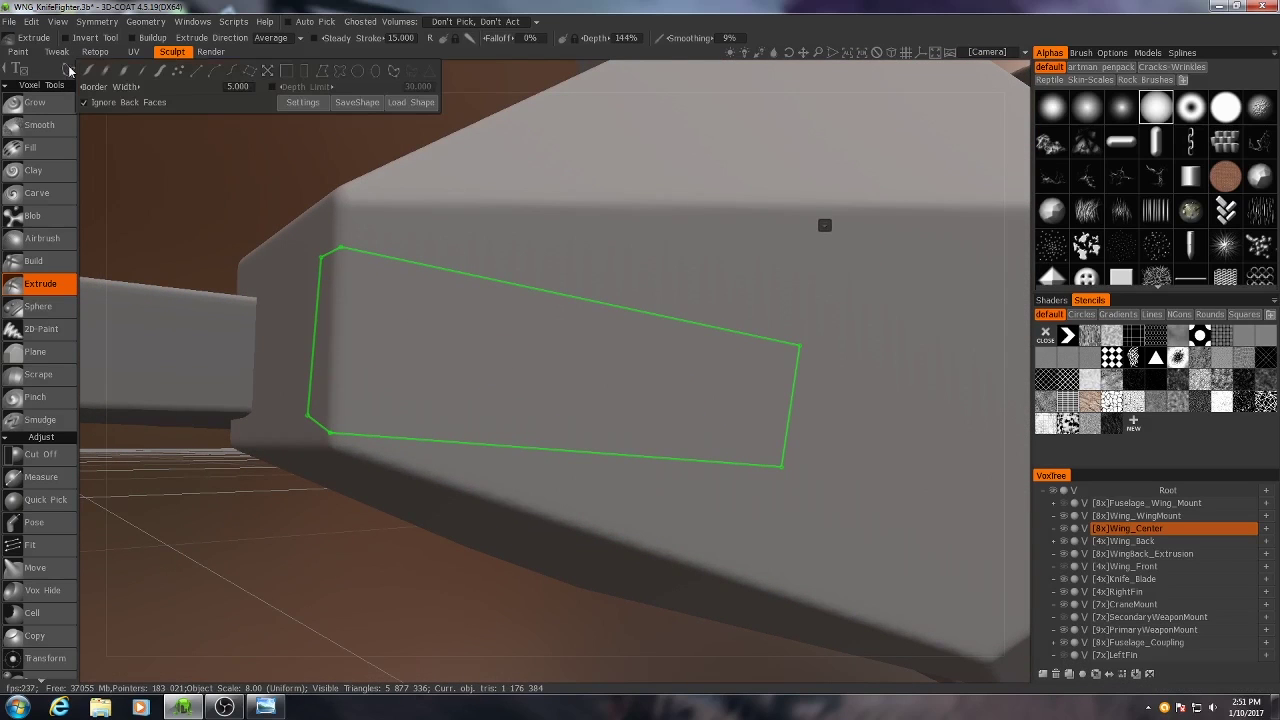
pyautogui.click(236, 87)
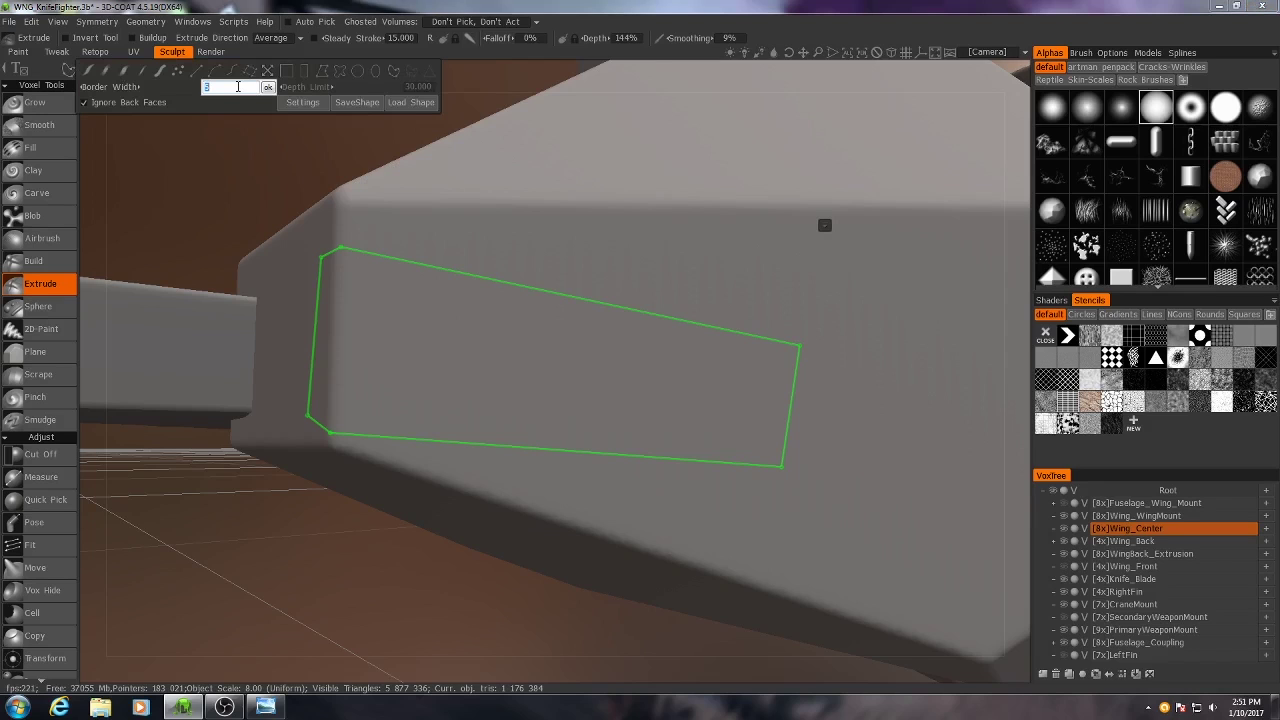
pyautogui.click(268, 88)
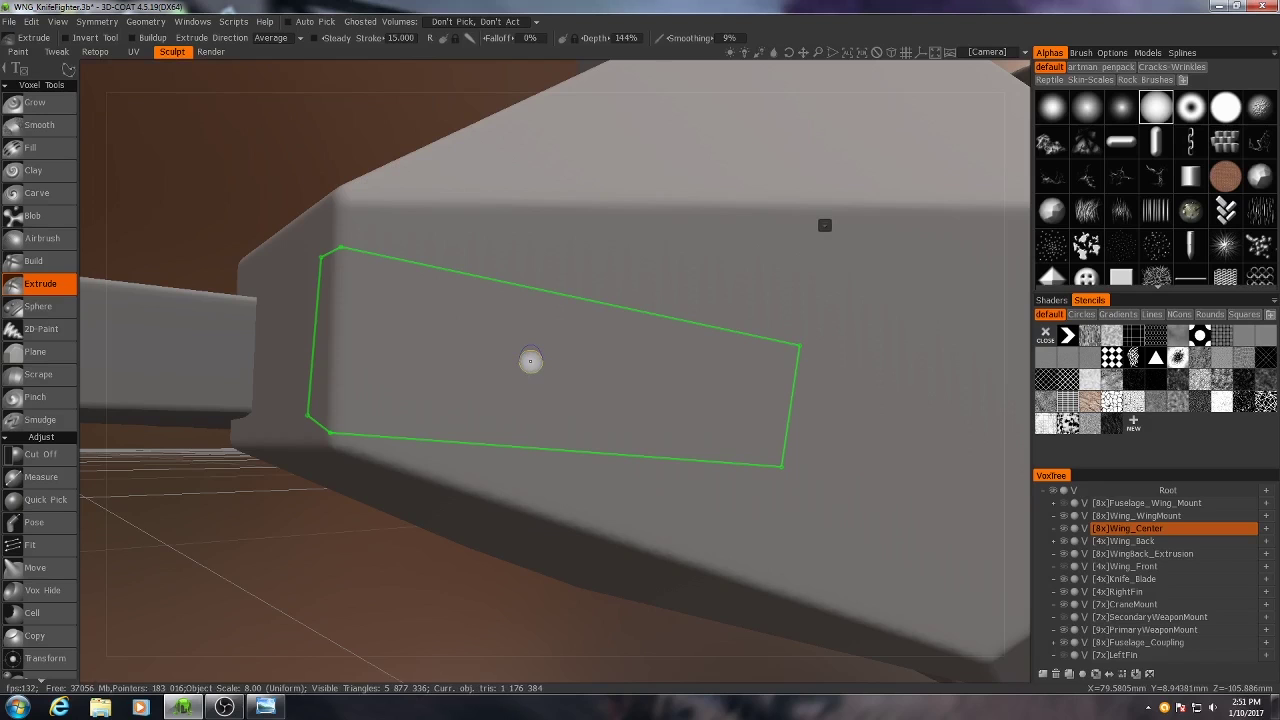
pyautogui.press('Return')
pyautogui.keyDown('alt'); pyautogui.moveTo(563, 357); pyautogui.dragTo(548, 375); pyautogui.keyUp('alt')
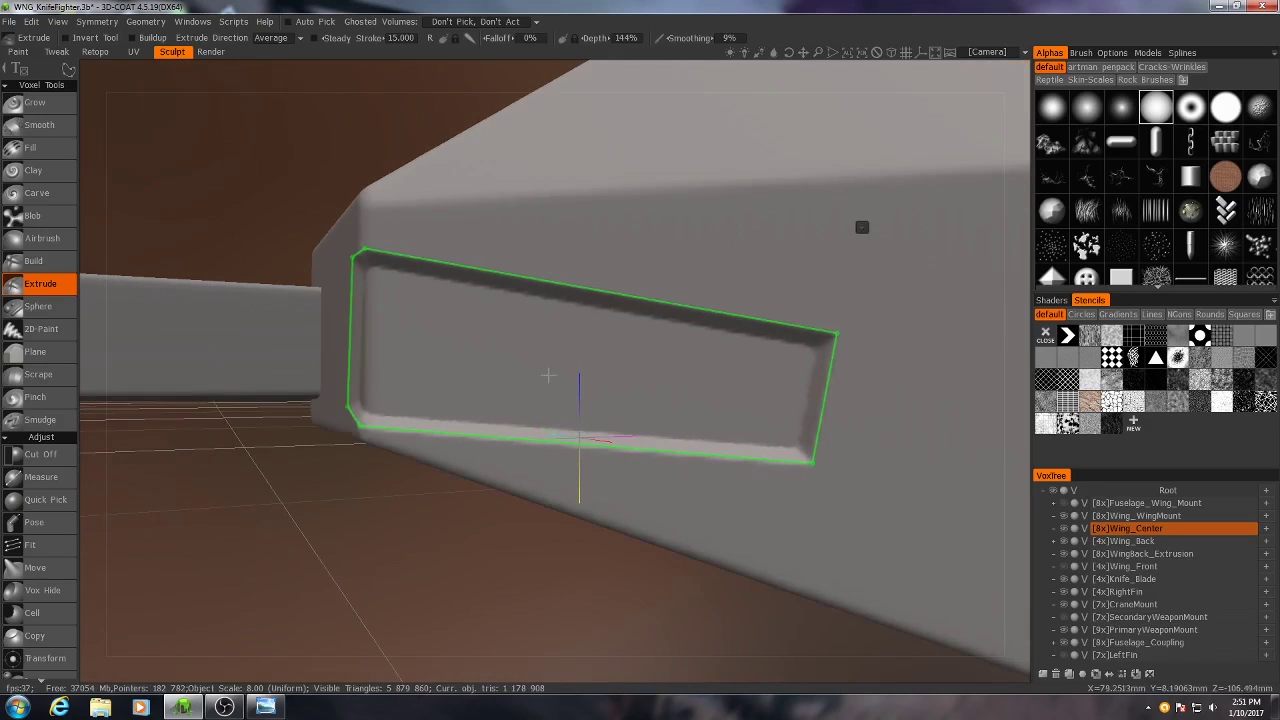
# Step: Show the LeftFin layer again to check its fit in the recess and clear the spline outline
pyautogui.click(1066, 655)
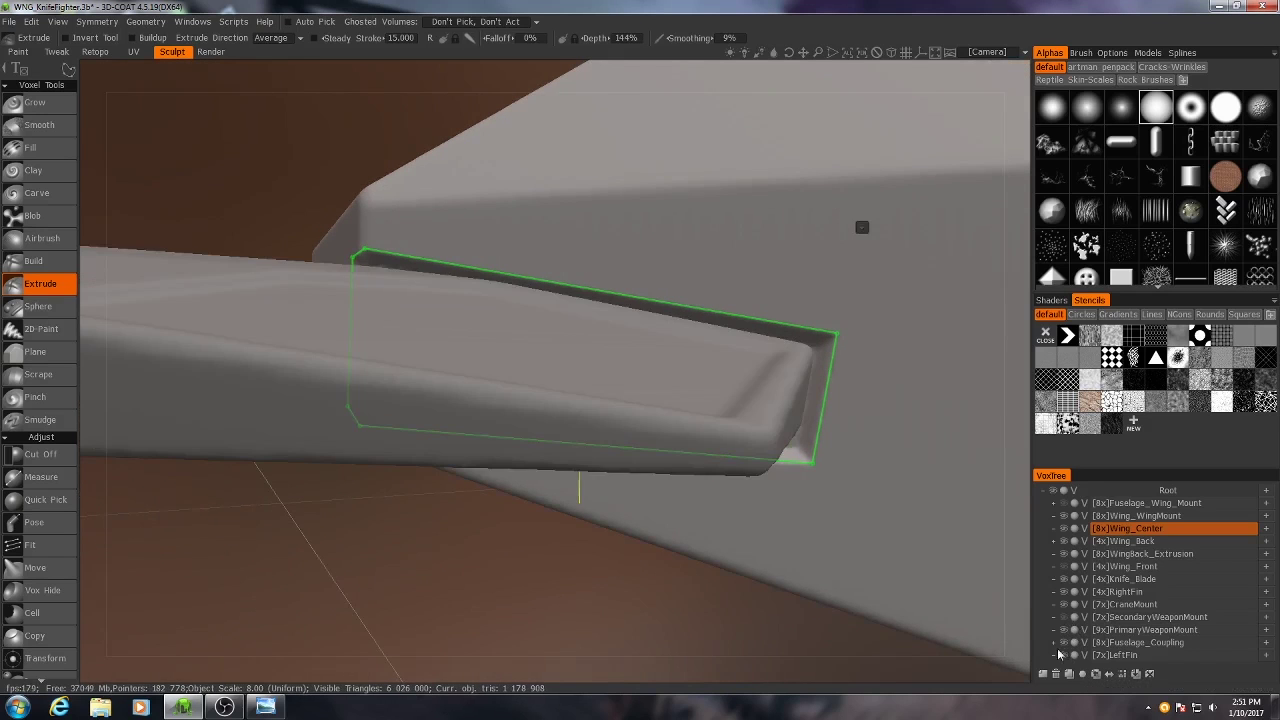
pyautogui.keyDown('alt'); pyautogui.moveTo(800, 545); pyautogui.dragTo(834, 551); pyautogui.keyUp('alt')
pyautogui.keyDown('alt'); pyautogui.moveTo(834, 551); pyautogui.dragTo(740, 537, button='right'); pyautogui.keyUp('alt')
pyautogui.keyDown('alt'); pyautogui.moveTo(740, 537); pyautogui.dragTo(747, 544); pyautogui.keyUp('alt')
pyautogui.moveTo(746, 543); pyautogui.dragTo(686, 423, button='middle')
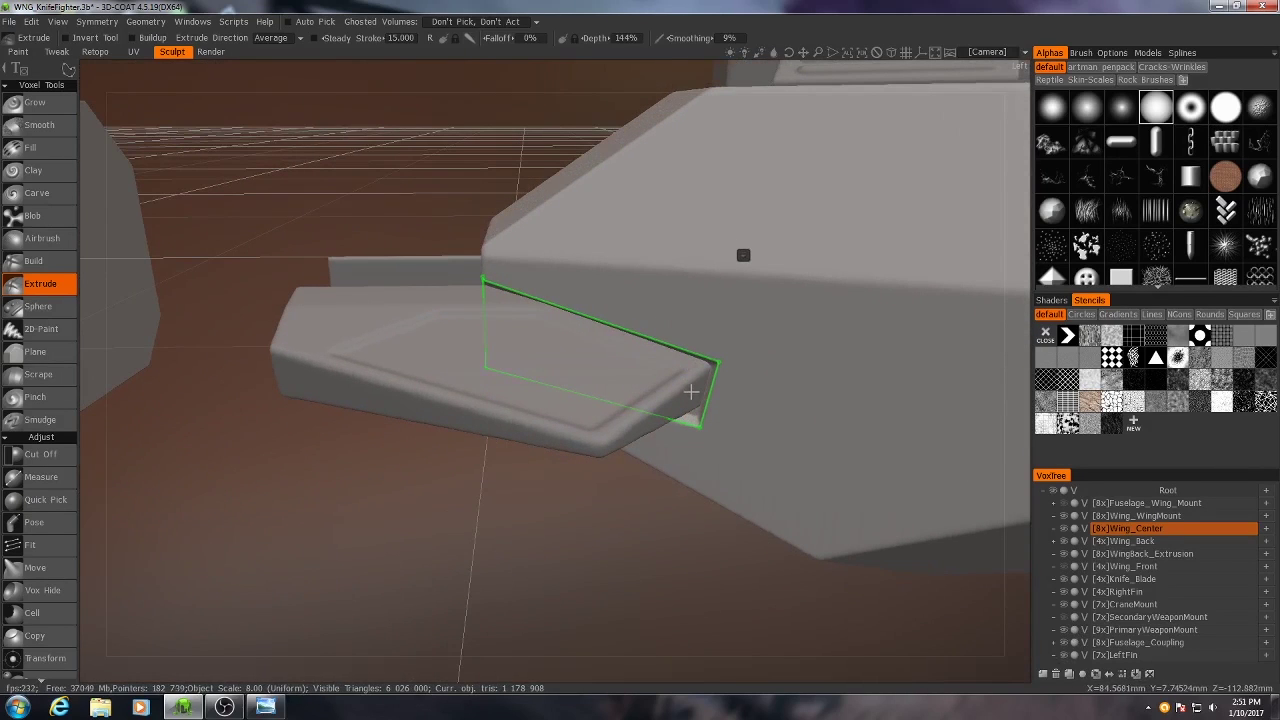
pyautogui.moveTo(688, 367); pyautogui.dragTo(662, 369, button='middle')
pyautogui.rightClick(739, 250)
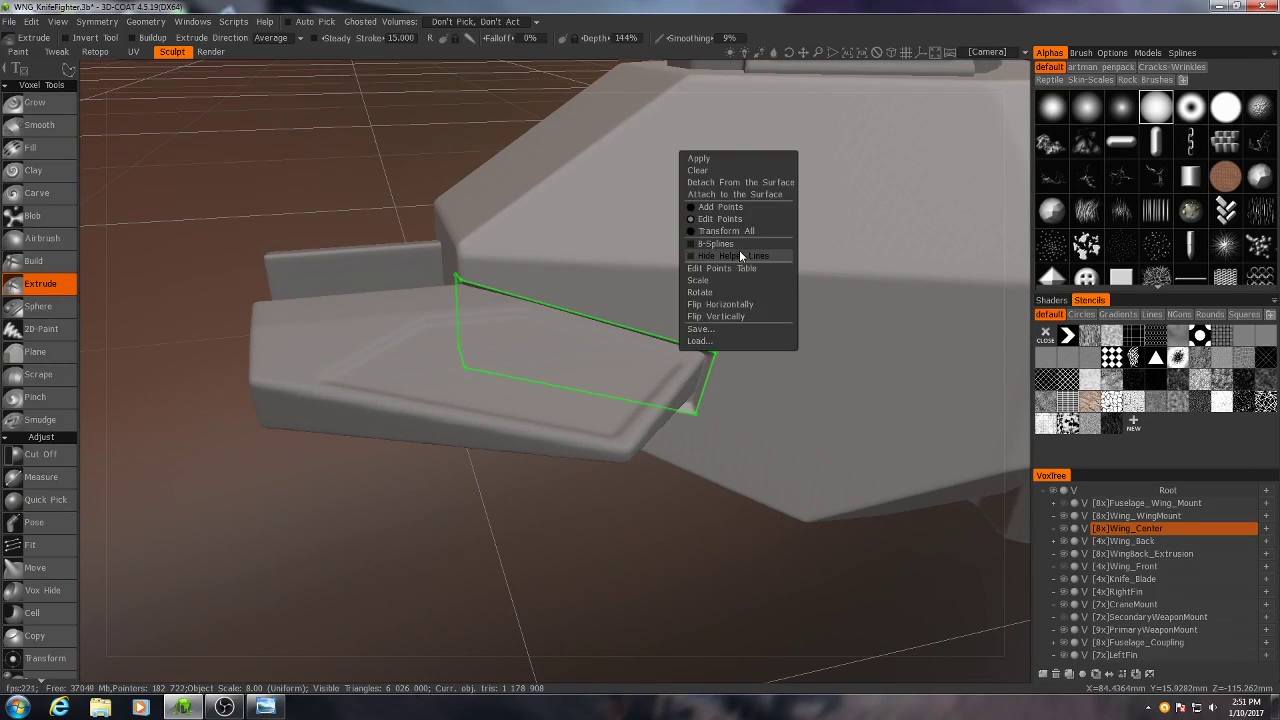
pyautogui.click(711, 172)
# Step: Apply the extrusion on Wing_Center beside the right fin's root and show the Wing_Front layer again
pyautogui.keyDown('alt'); pyautogui.moveTo(737, 316); pyautogui.dragTo(796, 373); pyautogui.keyUp('alt')
pyautogui.keyDown('alt'); pyautogui.moveTo(387, 363); pyautogui.dragTo(557, 374); pyautogui.keyUp('alt')
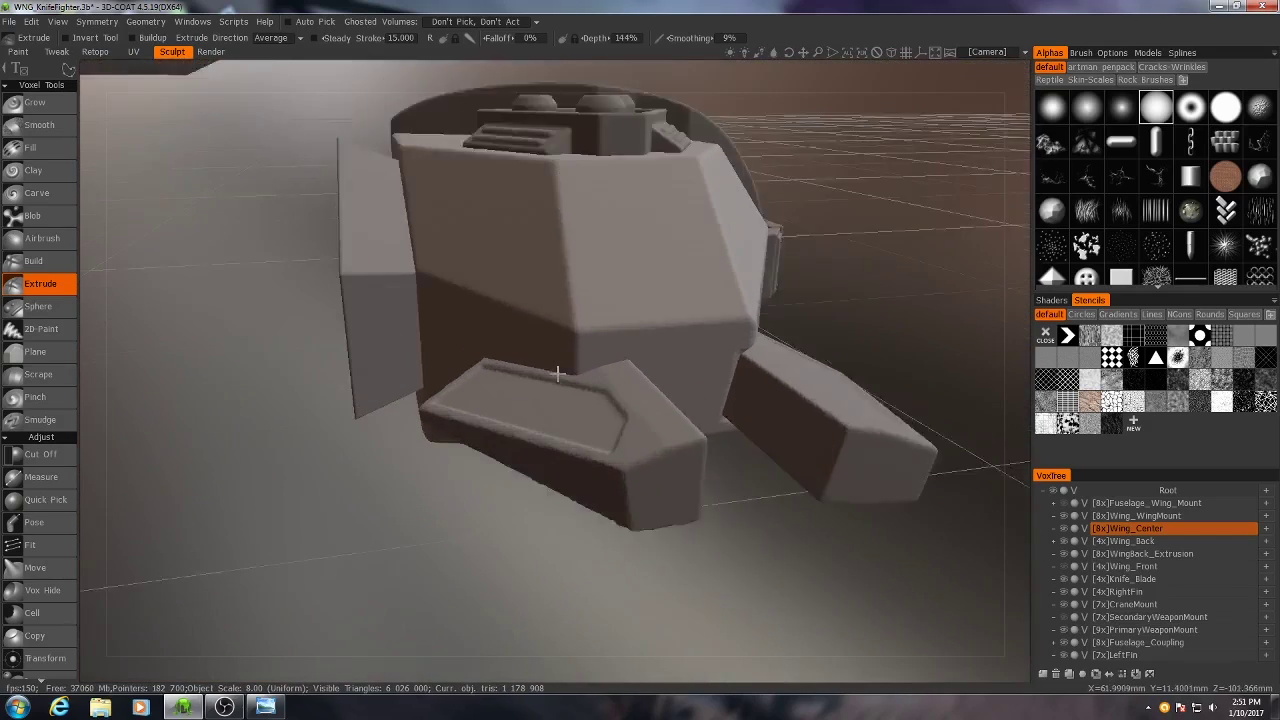
pyautogui.keyDown('alt'); pyautogui.moveTo(557, 374); pyautogui.dragTo(640, 374, button='right'); pyautogui.keyUp('alt')
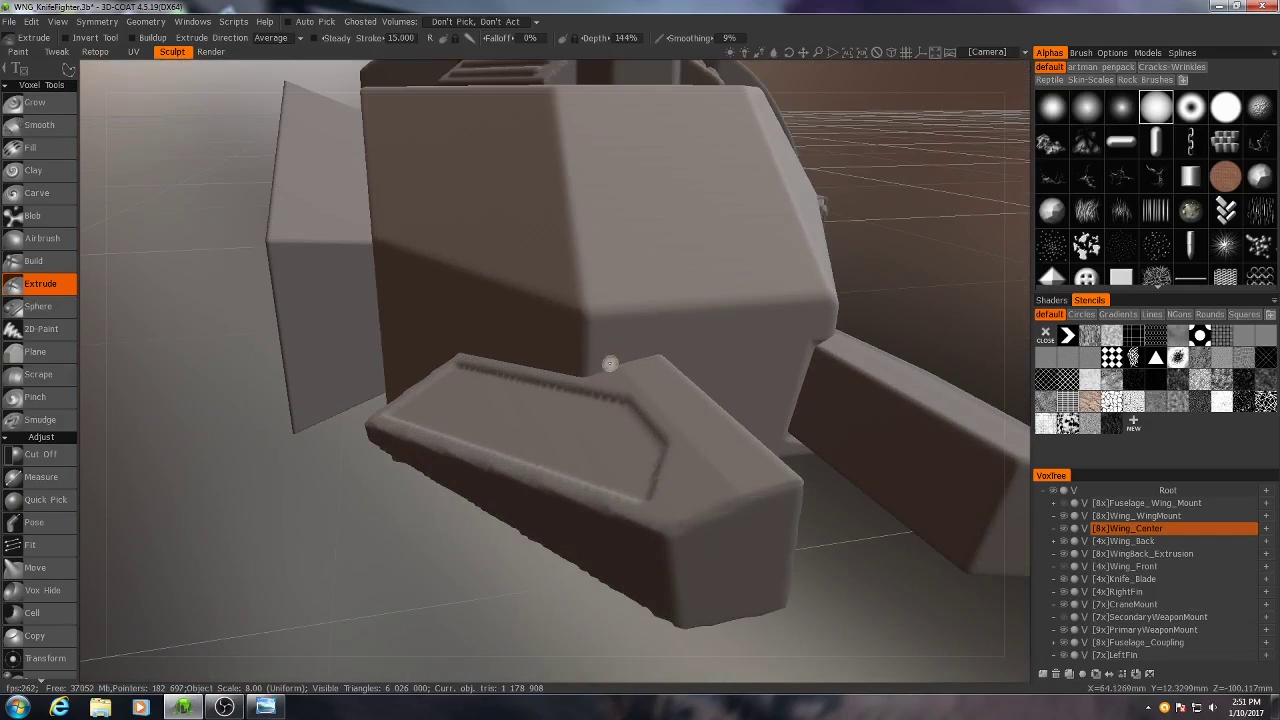
pyautogui.click(660, 345)
pyautogui.keyDown('alt'); pyautogui.moveTo(650, 298); pyautogui.dragTo(690, 640); pyautogui.keyUp('alt')
pyautogui.press('Return')
pyautogui.press('Escape')
pyautogui.click(1063, 566)
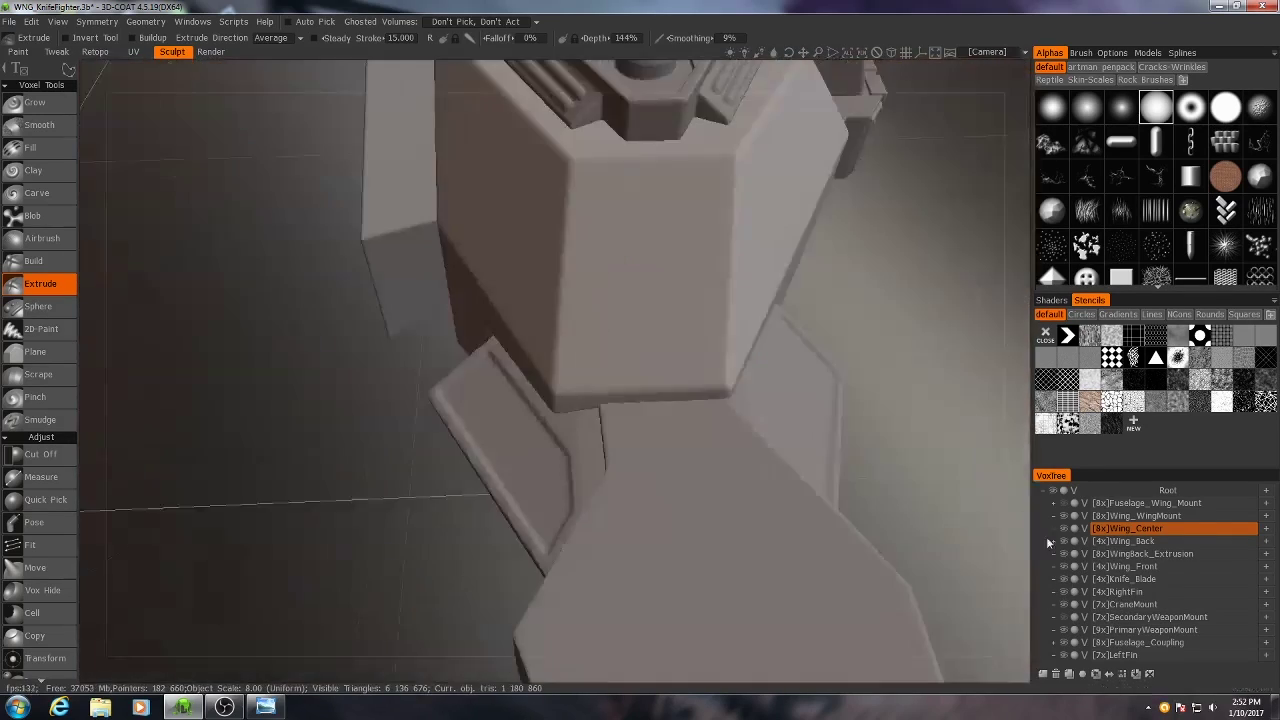
# Step: Select the RightFin layer and increase its voxel resolution to 8x
pyautogui.click(1118, 592)
pyautogui.keyDown('alt'); pyautogui.moveTo(690, 500); pyautogui.dragTo(656, 516); pyautogui.keyUp('alt')
pyautogui.moveTo(656, 517); pyautogui.dragTo(762, 567, button='right')
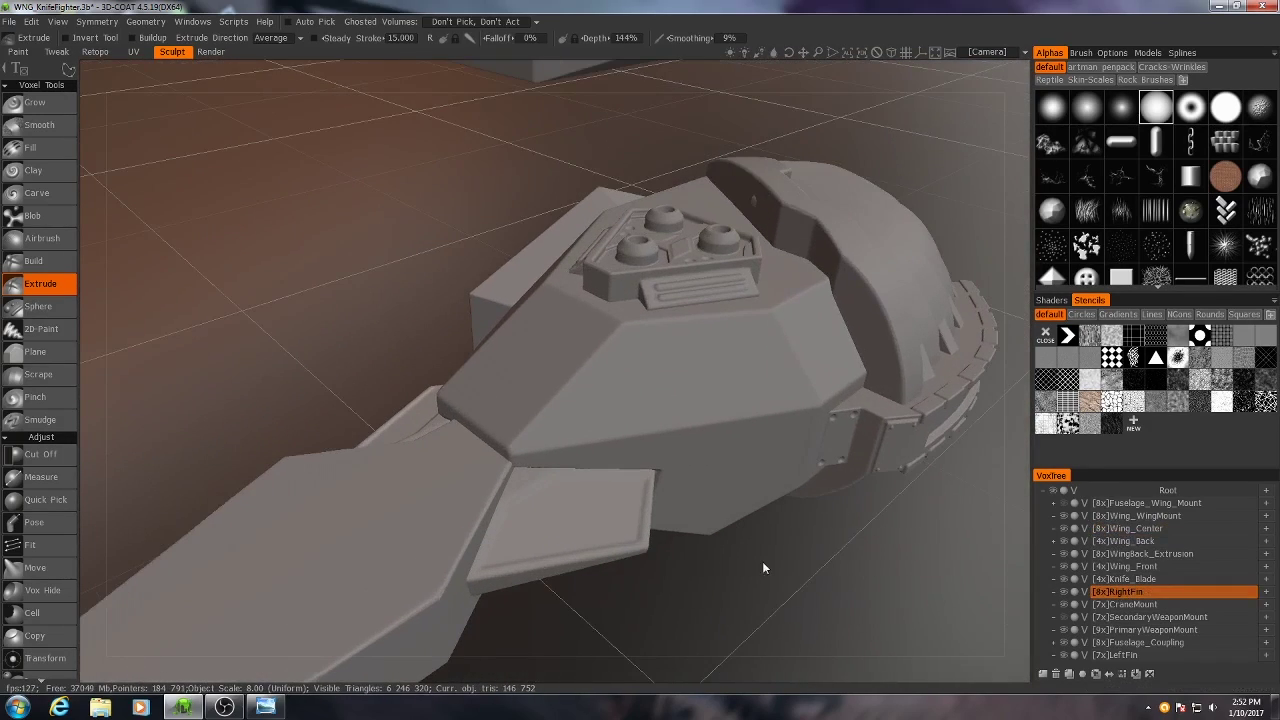